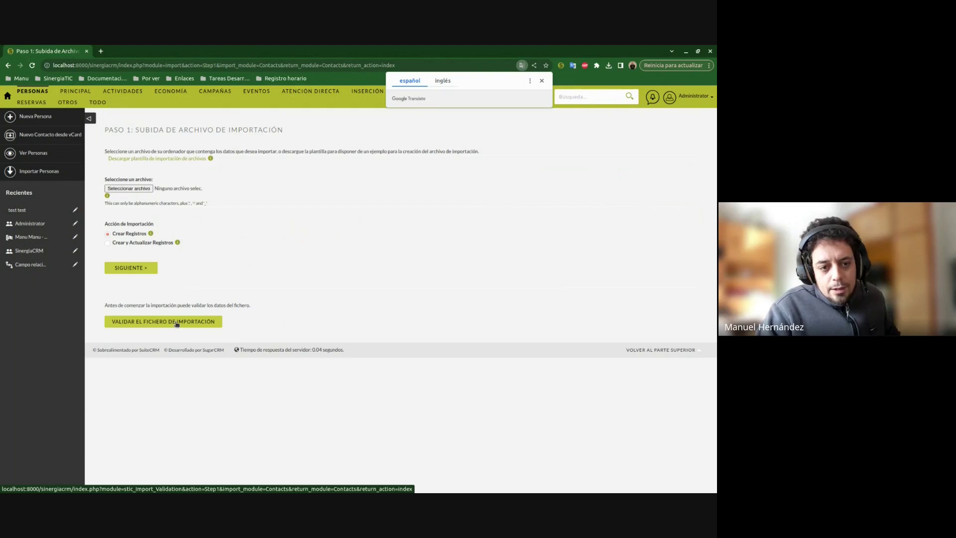
- Start validating the import file for Personas and choose 01_Validacion_Simple_Campos_Erroneos.csv as the file to validate
left_click(173, 322)
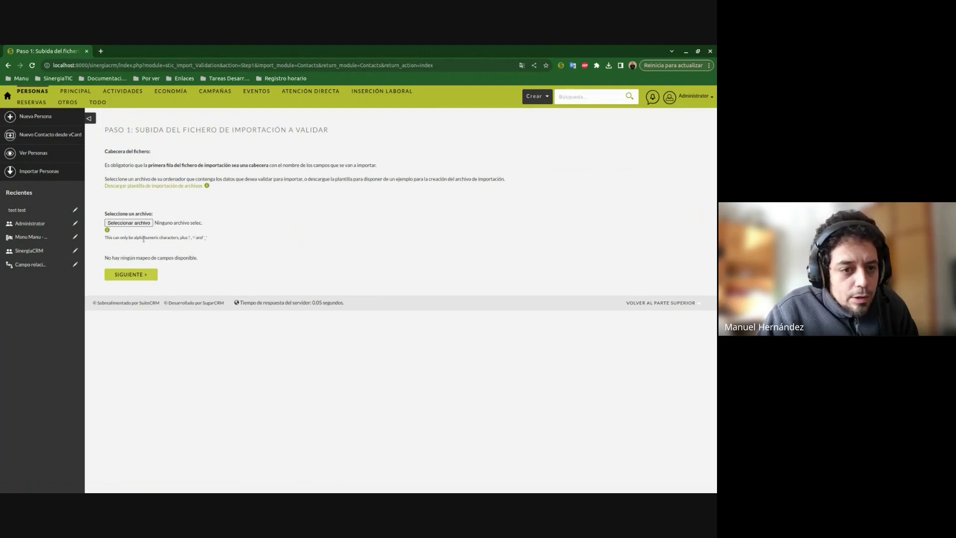
left_click(142, 223)
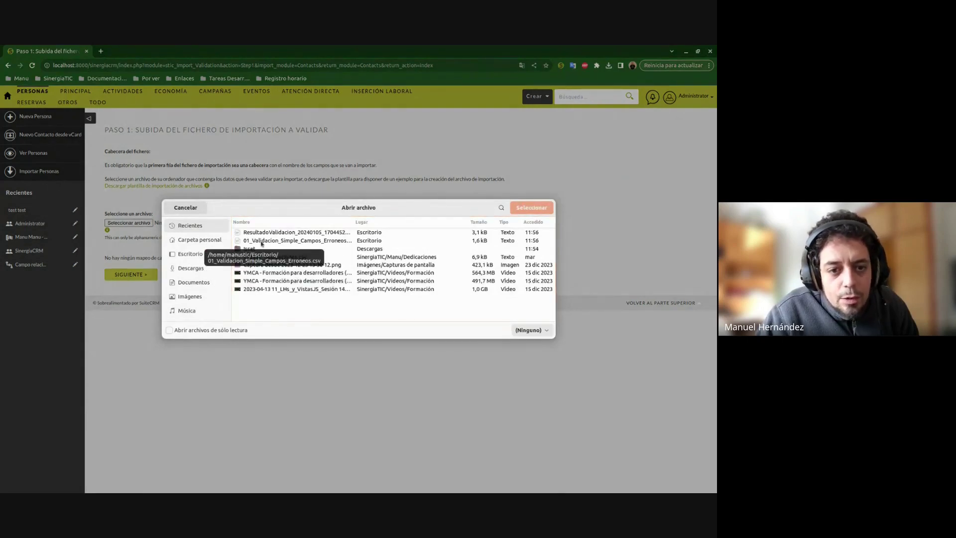
left_click(279, 242)
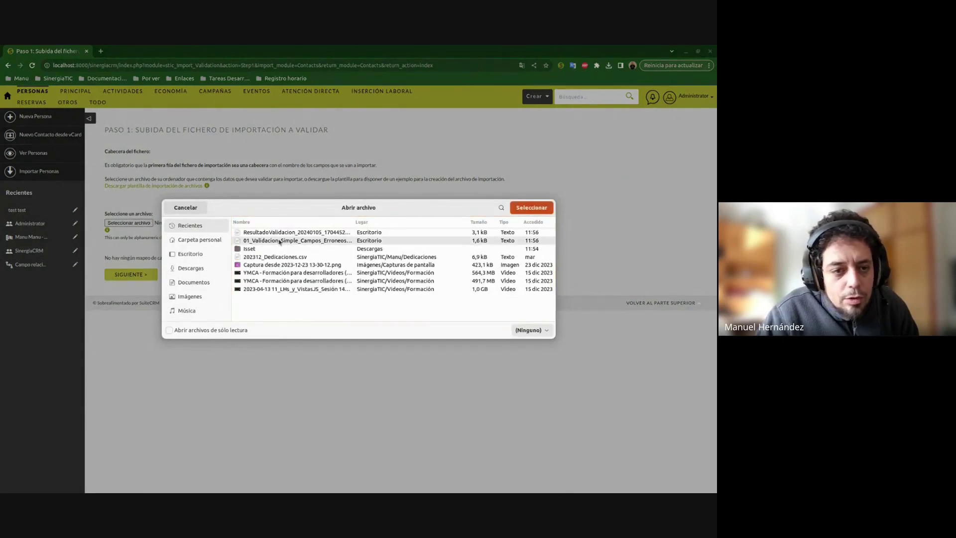
double_click(279, 242)
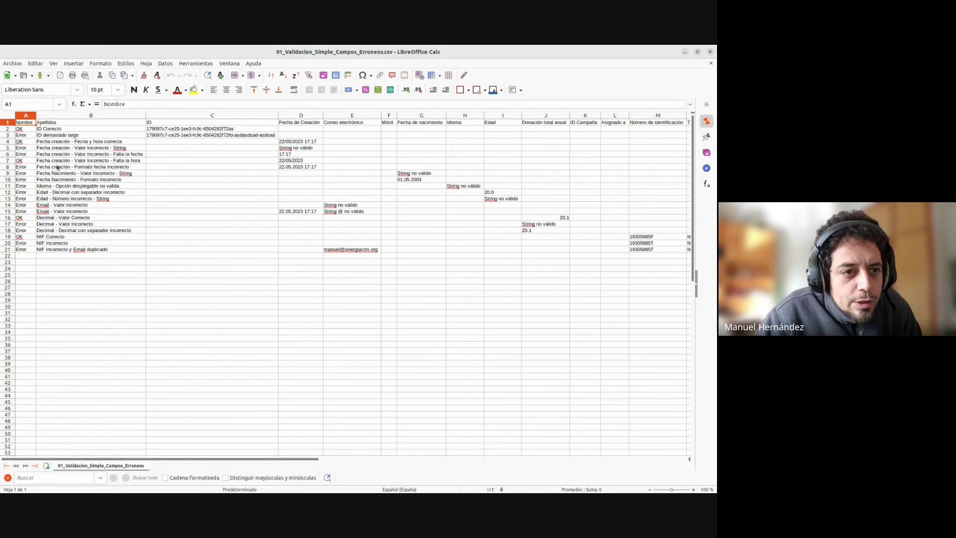
- Examine the rows marked OK and several rows marked Error in 01_Validacion_Simple_Campos_Erroneos.csv in LibreOffice Calc
left_click(7, 128)
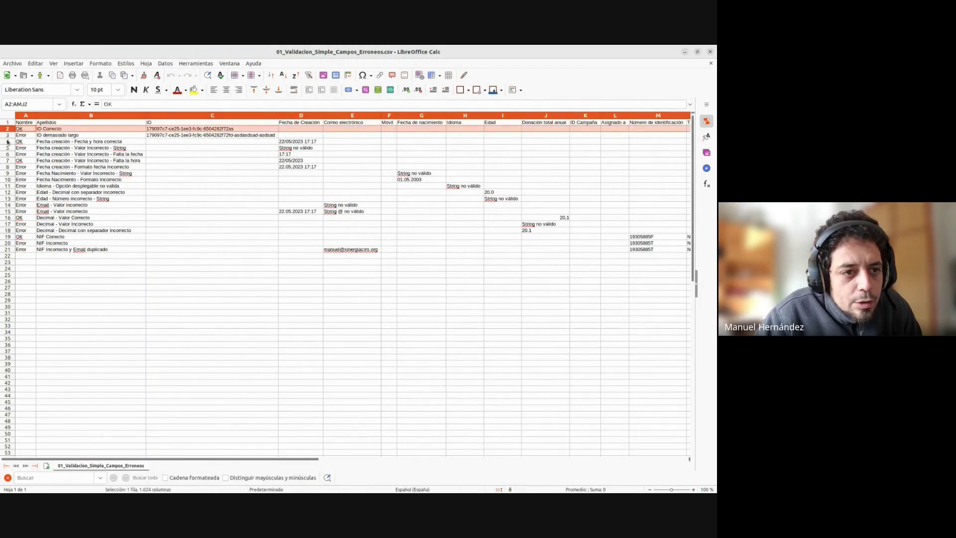
left_click(7, 142)
left_click(10, 160)
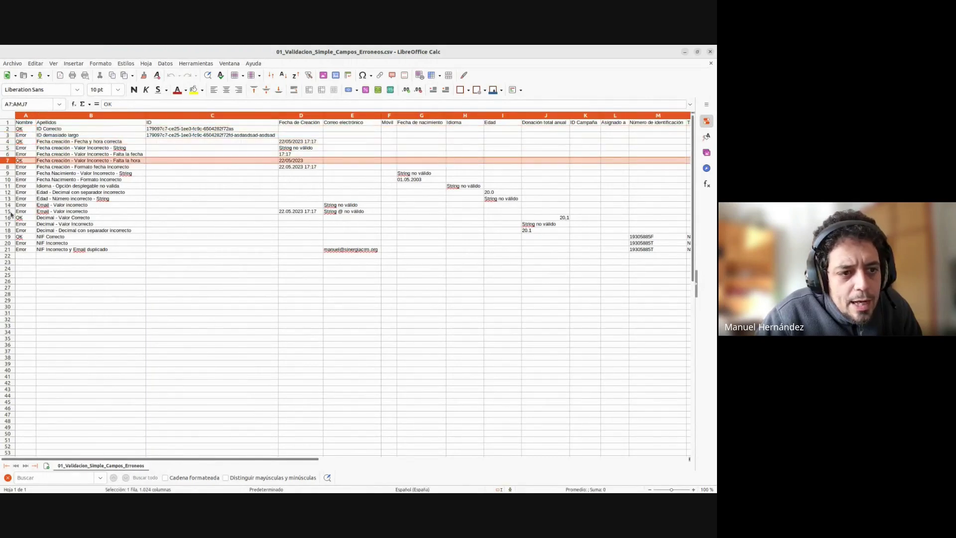
left_click(10, 217)
left_click(9, 237)
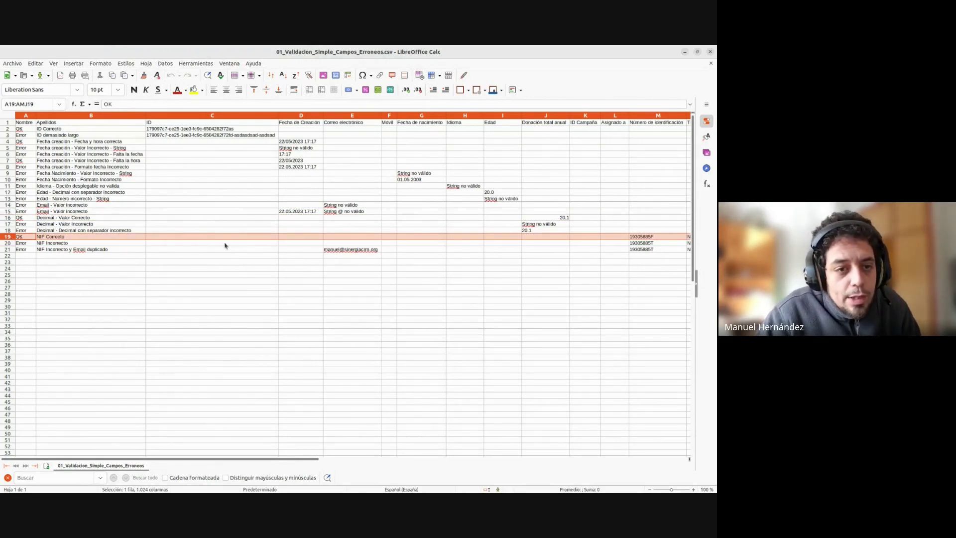
left_click(9, 136)
left_click(10, 148)
left_click_drag(10, 148, 10, 155)
left_click(10, 155)
left_click(9, 167)
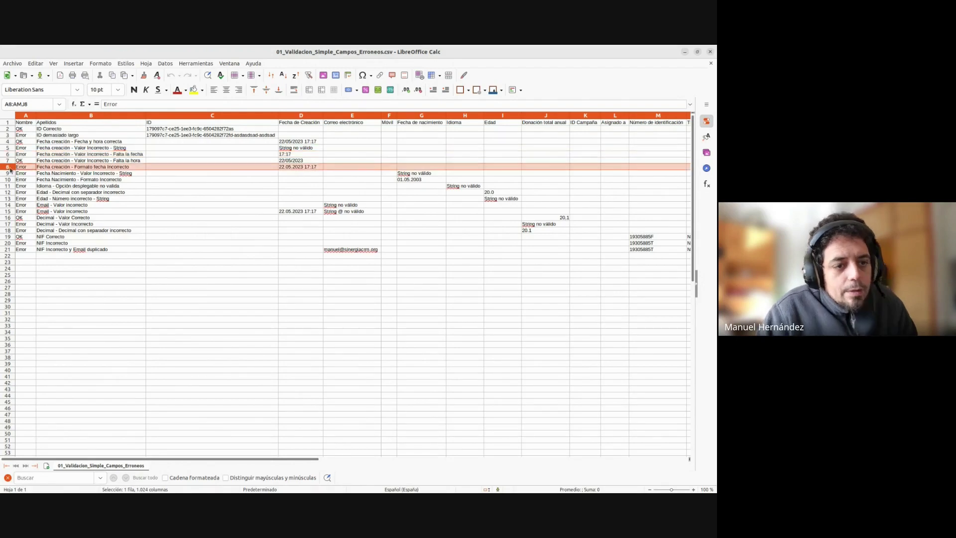
- Return to SinergiaCRM, submit the chosen file and accept its detected properties to reach the field mapping
left_click(685, 52)
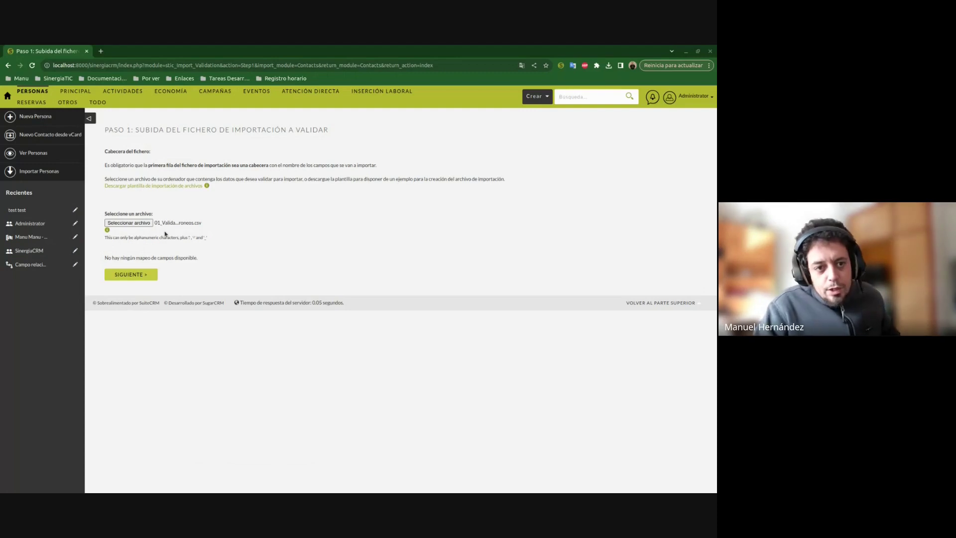
left_click(140, 276)
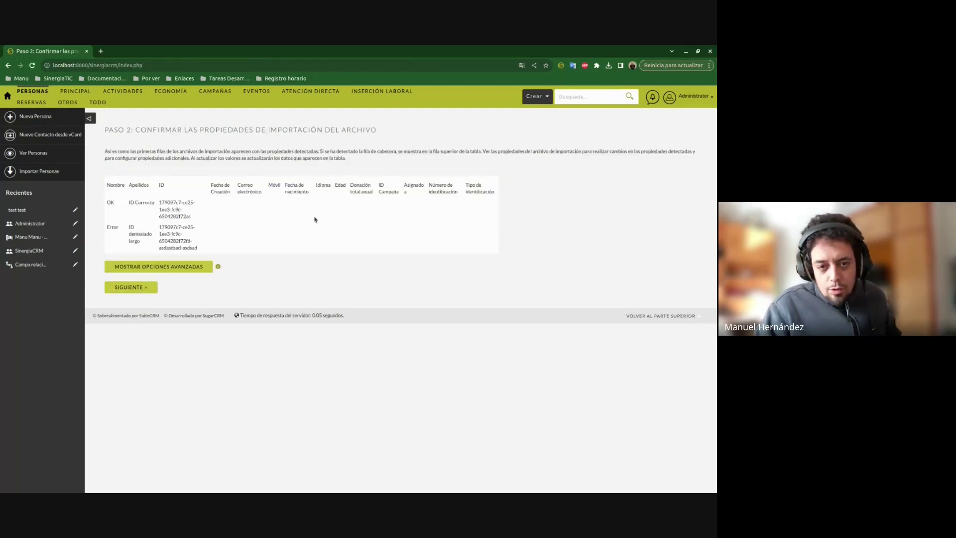
left_click(142, 290)
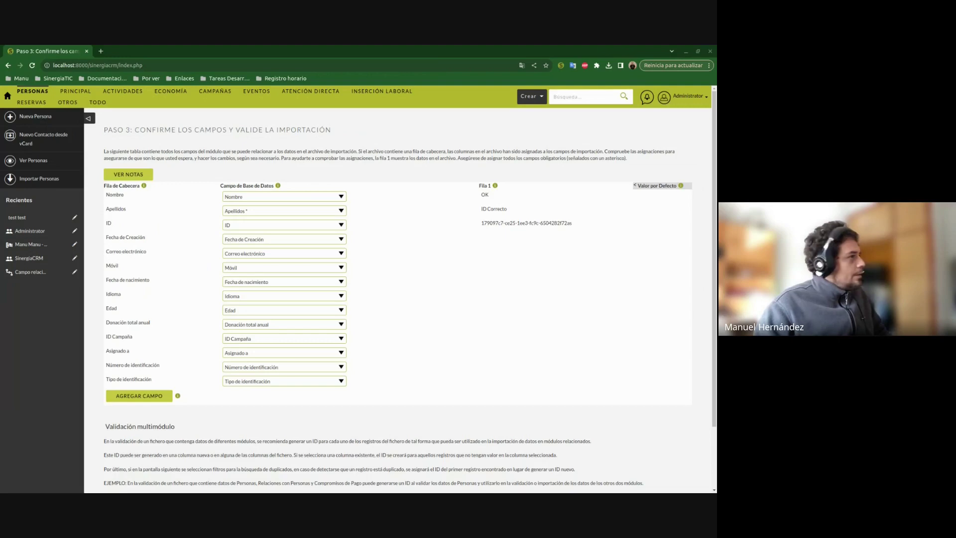
- Examine the header row of the CSV across all its columns in LibreOffice Calc, and return to the field mapping
key("alt+Tab")
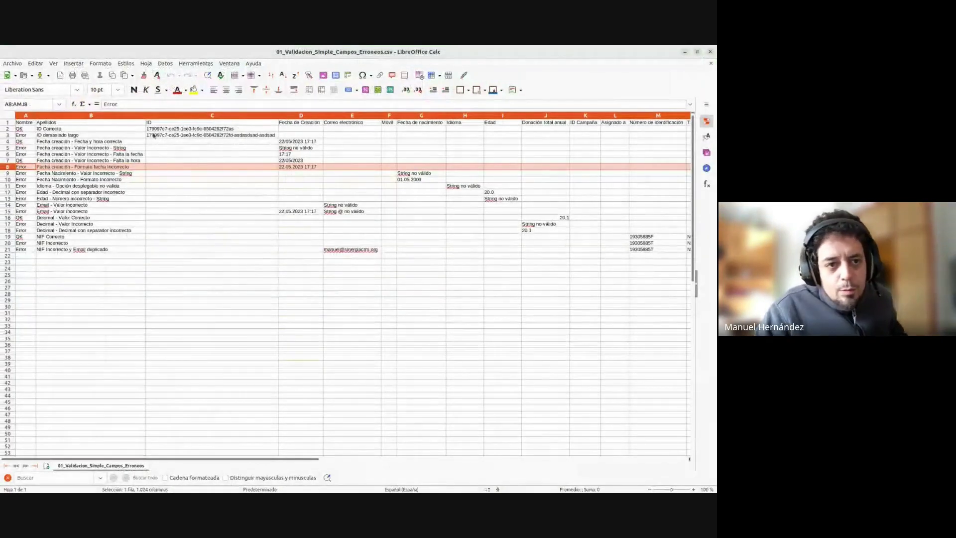
left_click(9, 122)
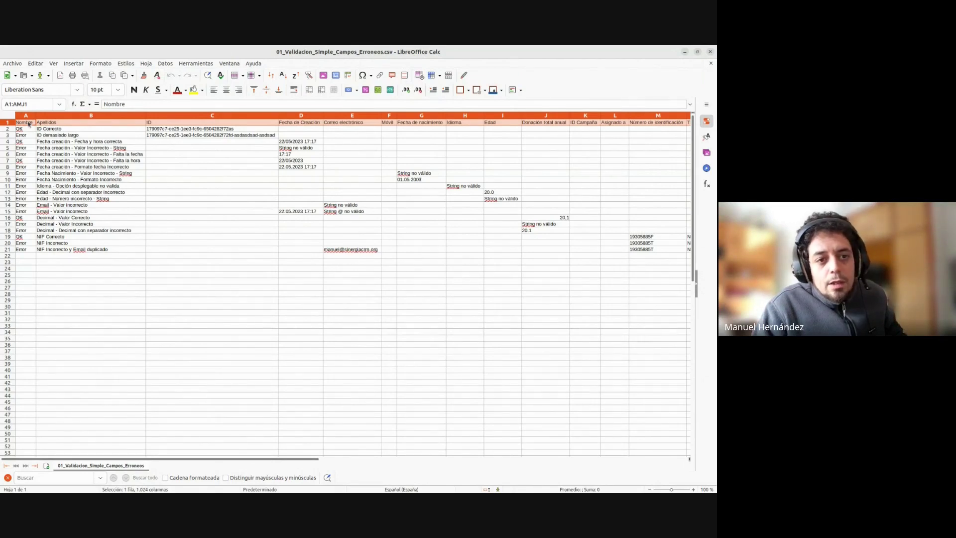
scroll(168, 127, "right", 5)
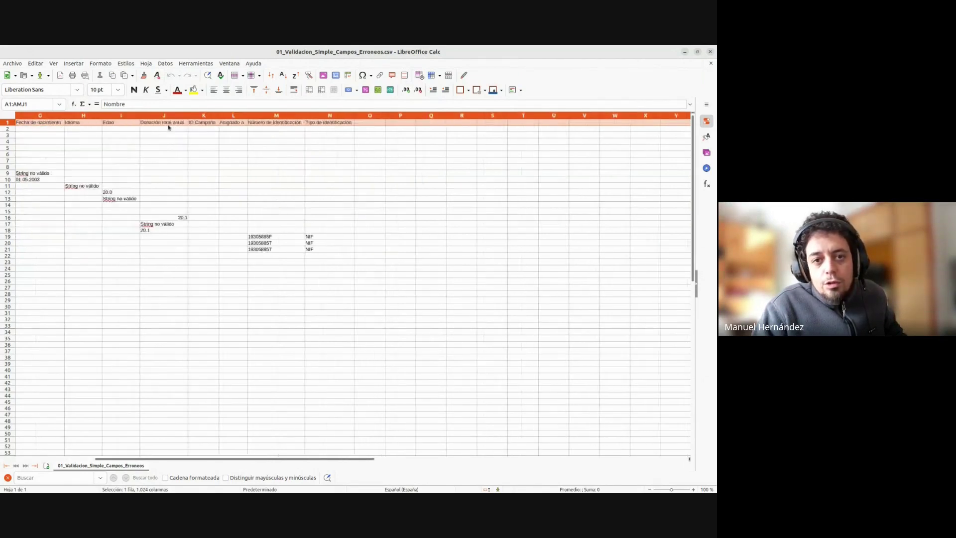
scroll(168, 127, "left", 5)
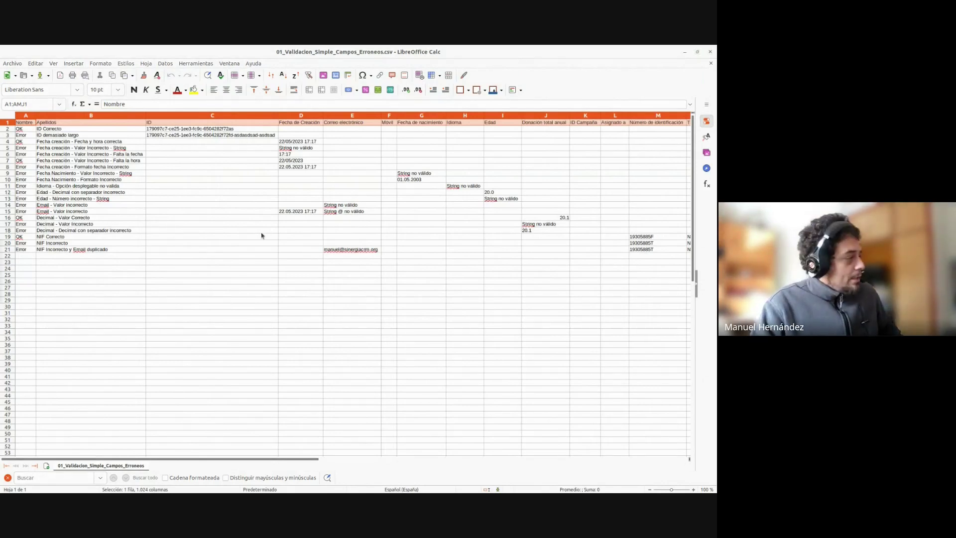
key("alt+Tab")
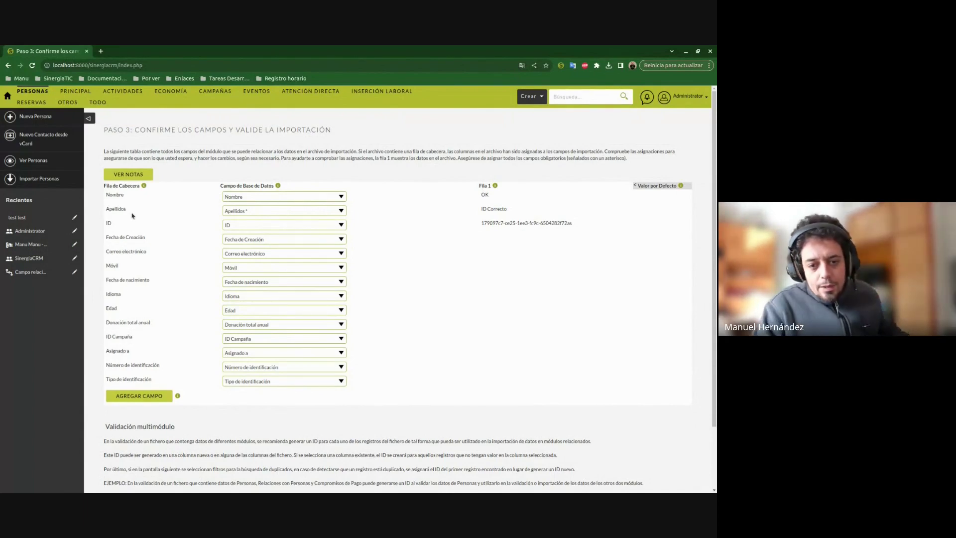
- Review the field mapping and the Validación multimódulo options, and continue to the duplicate check with the existing settings
scroll(132, 215, "down", 3)
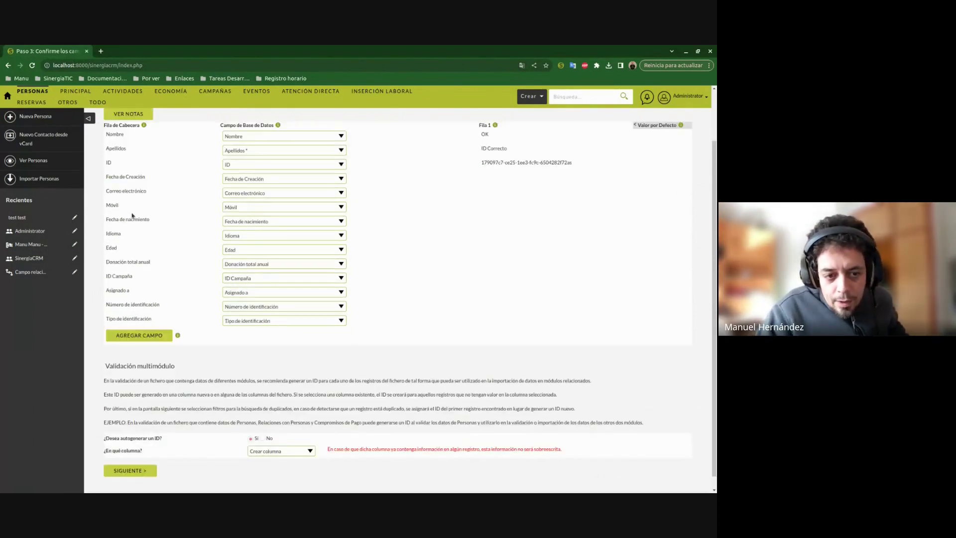
left_click_drag(106, 353, 204, 357)
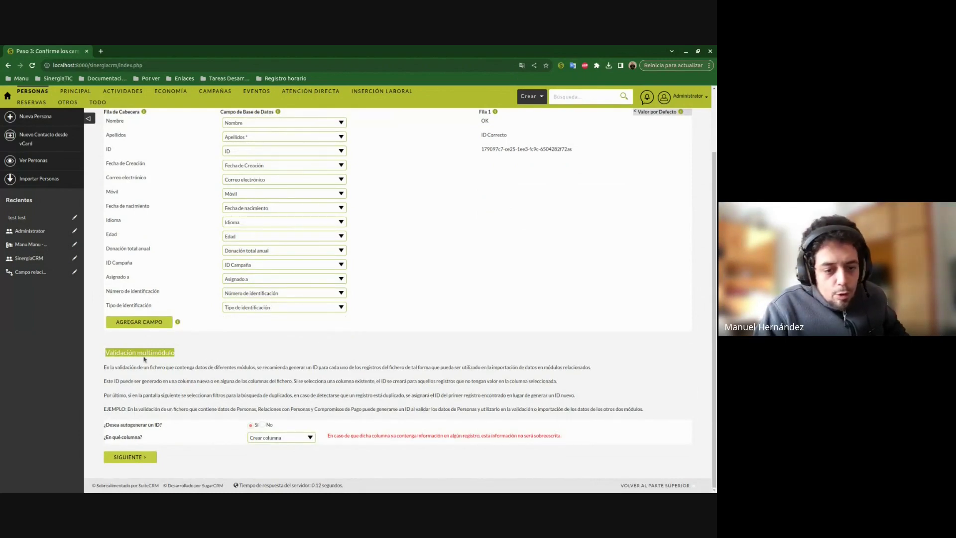
scroll(177, 356, "up", 1)
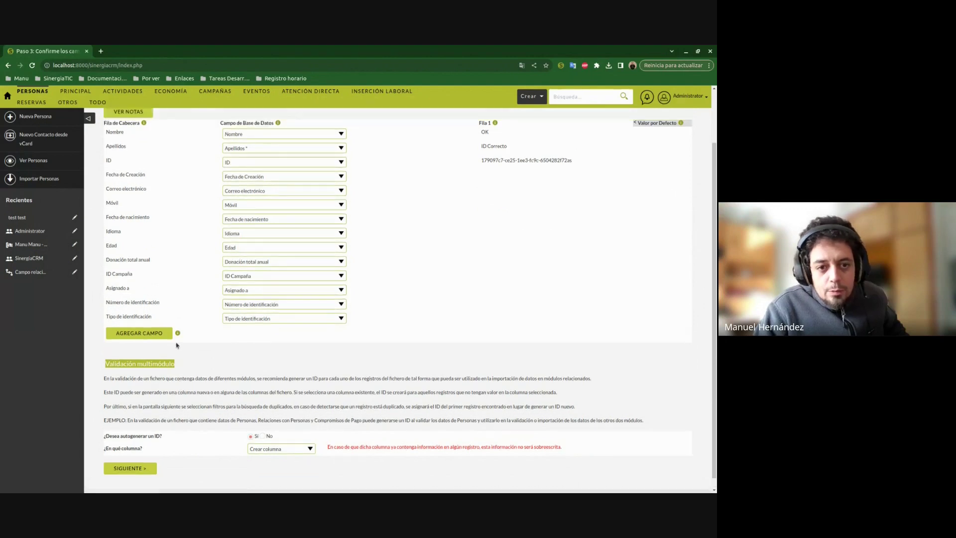
scroll(176, 345, "up", 3)
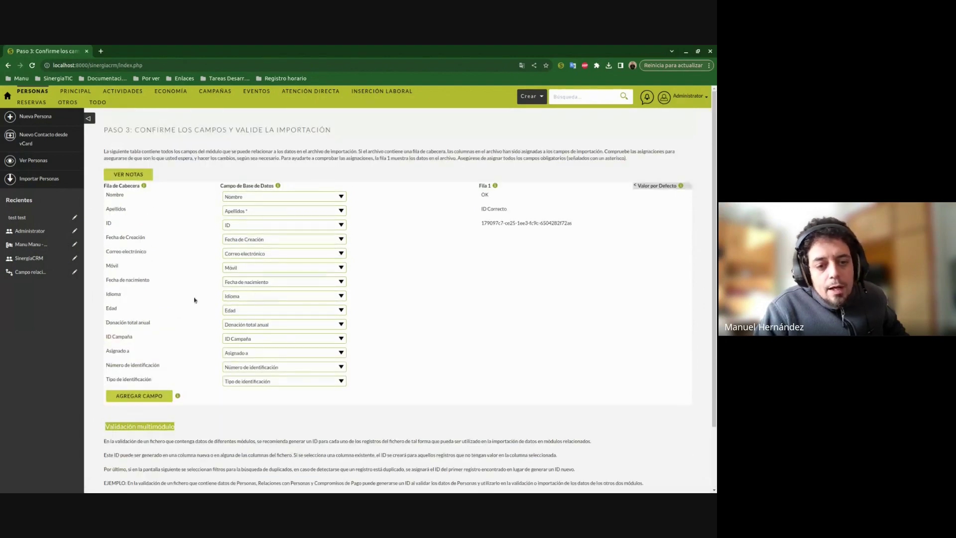
scroll(184, 272, "down", 3)
left_click(144, 463)
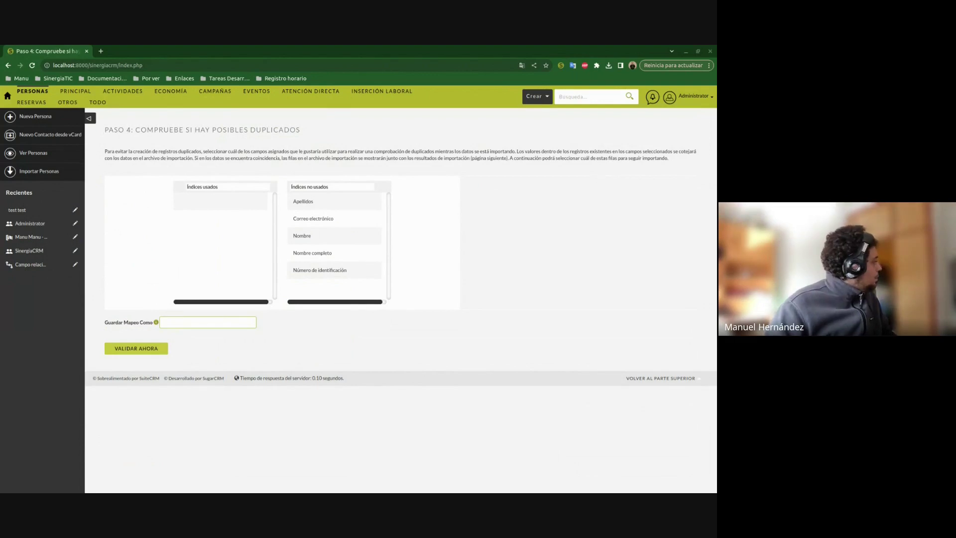
- Check the duplicate-email row of the CSV in LibreOffice Calc, and validate the import in SinergiaCRM with Correo electrónico as the used index
key("alt+Tab")
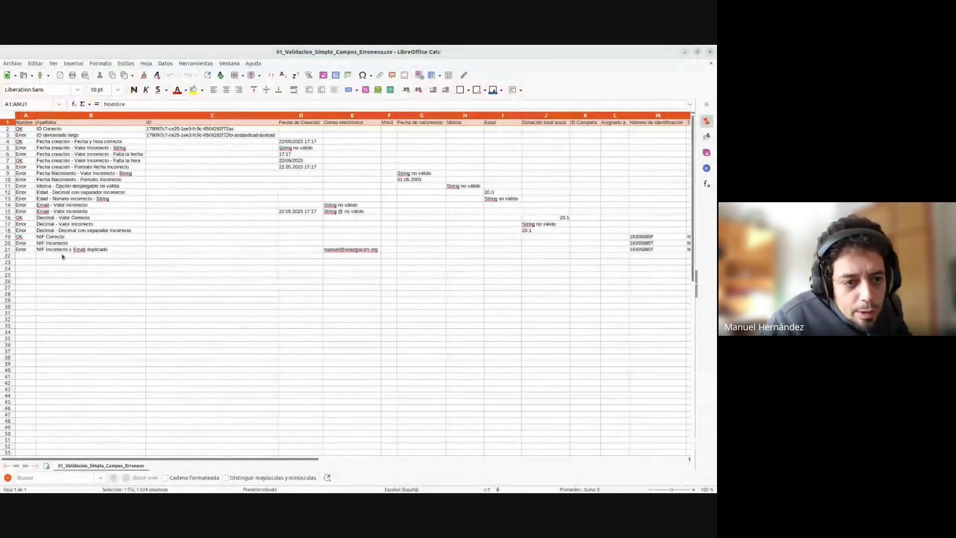
left_click(87, 251)
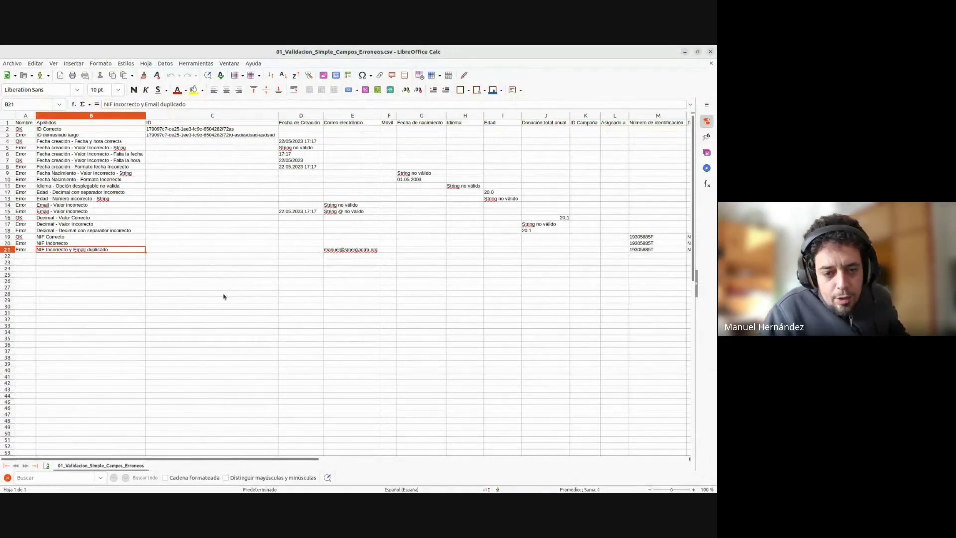
key("alt+Tab")
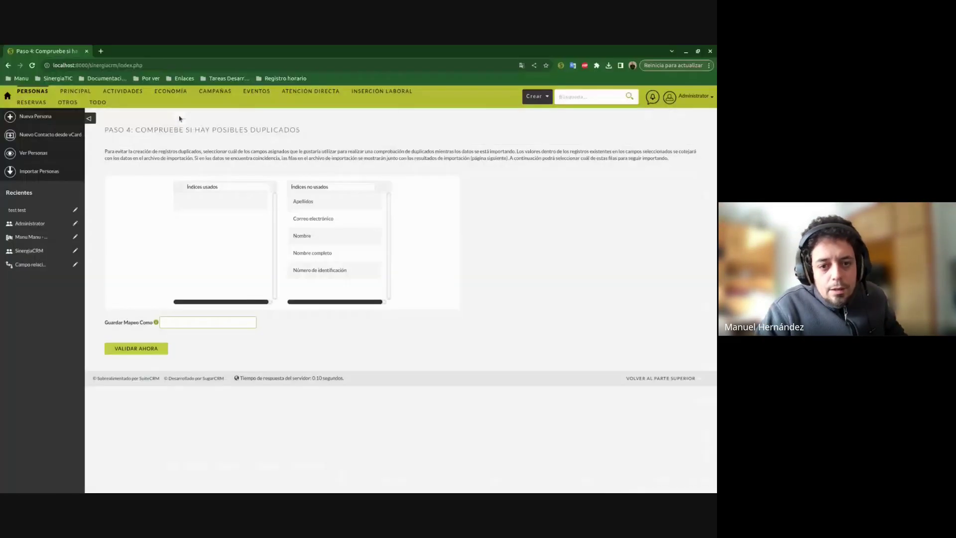
left_click_drag(312, 219, 209, 214)
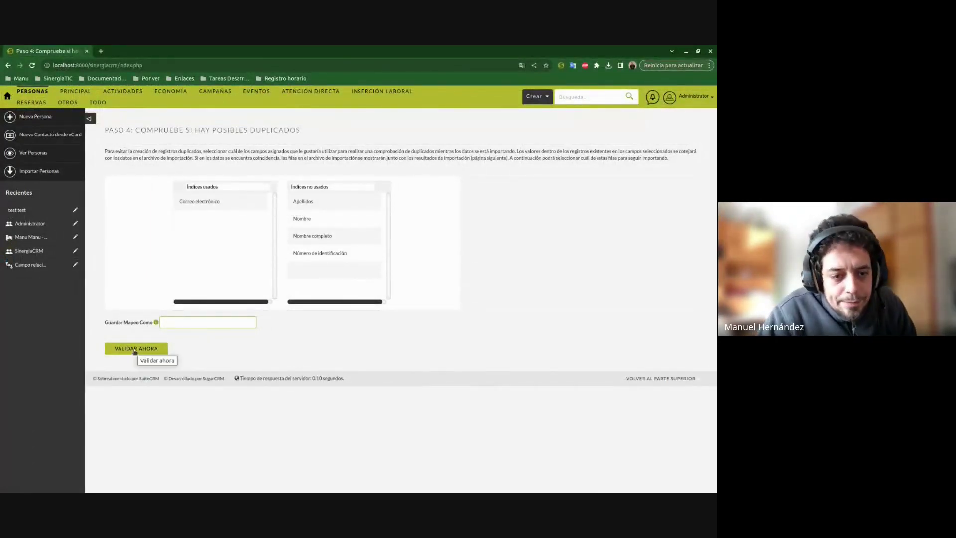
left_click(135, 349)
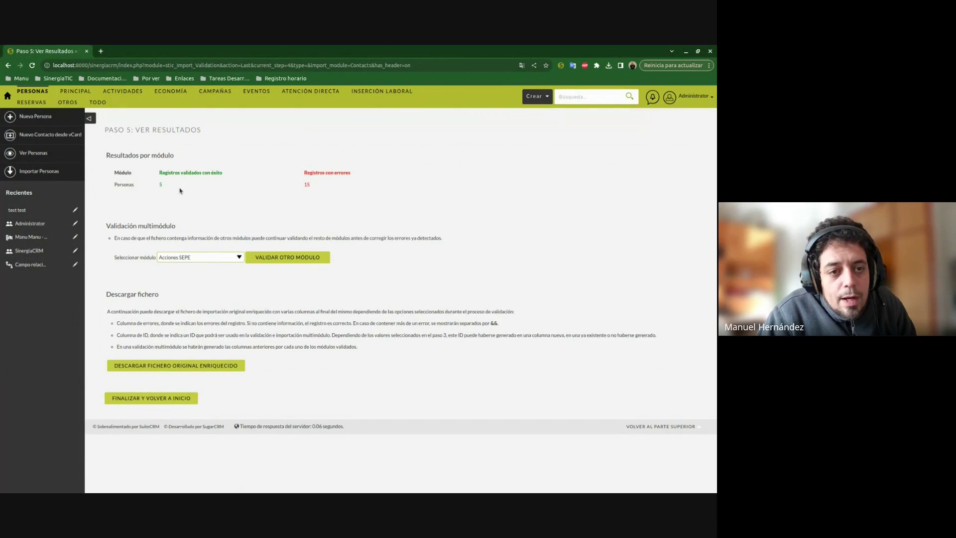
- Examine the validated and erroneous record counts for Personas and the Validación multimódulo section of the results
left_click_drag(99, 153, 349, 189)
left_click(160, 199)
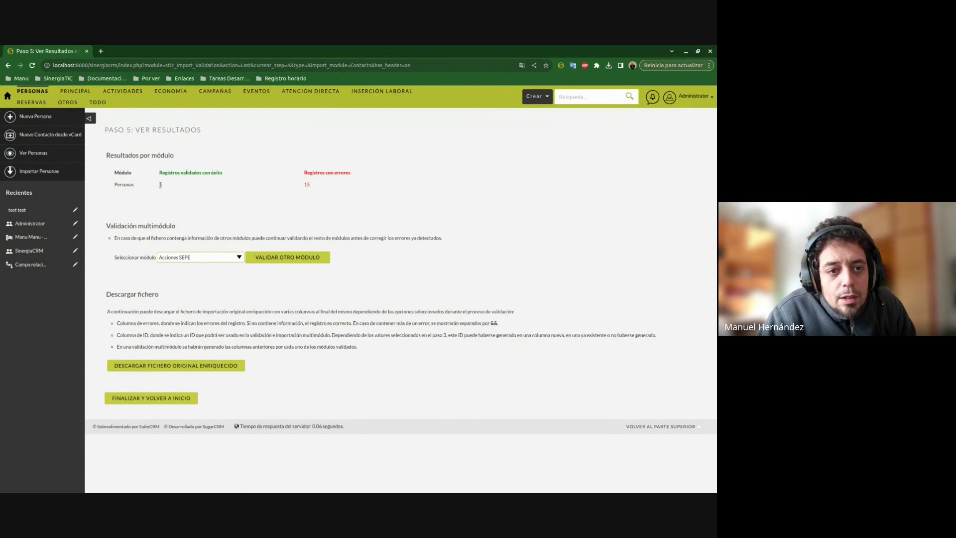
double_click(306, 185)
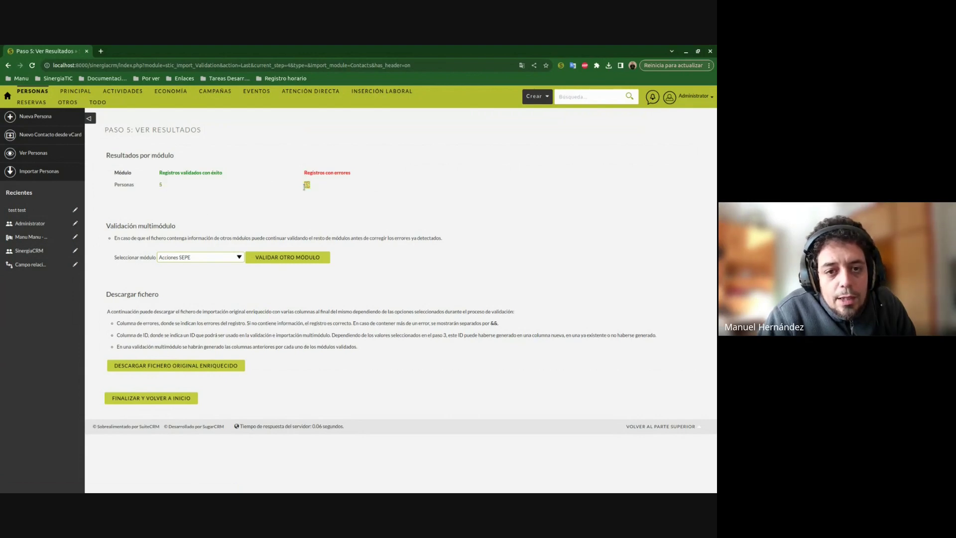
left_click(162, 205)
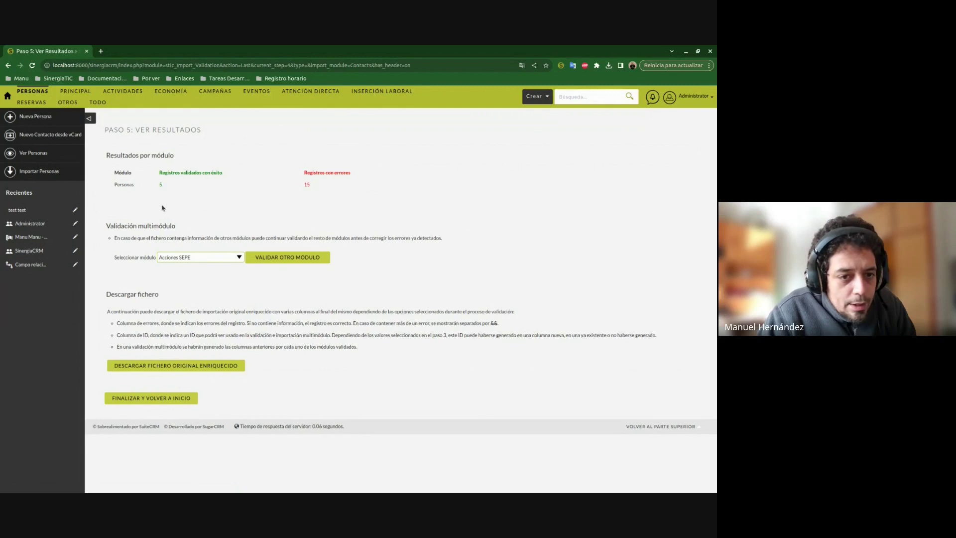
left_click_drag(109, 223, 333, 280)
right_click(333, 279)
left_click(374, 282)
left_click(376, 273)
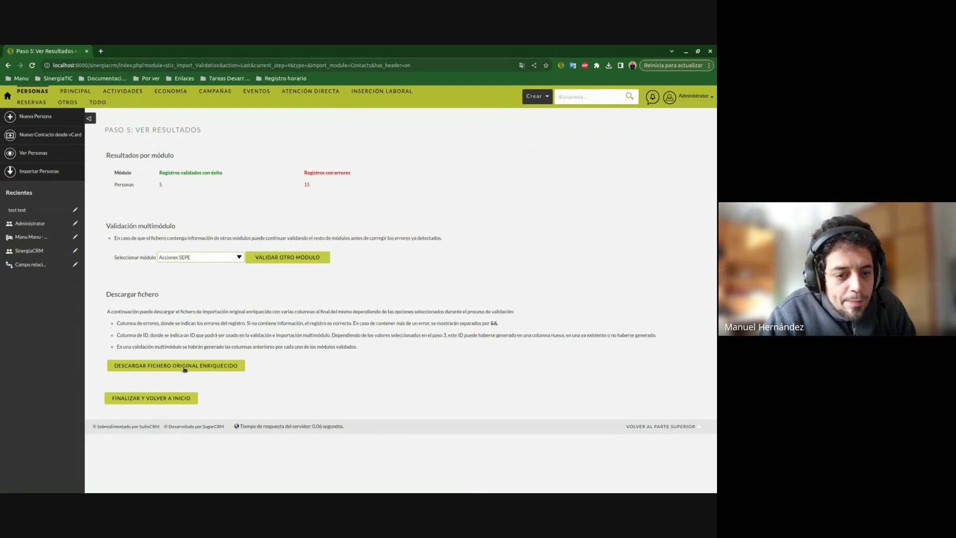
- Download the enriched original file to Escritorio as ResultadoValidacion_20240105_1704453288.csv and open it in LibreOffice Calc with the proposed text import settings
left_click(184, 366)
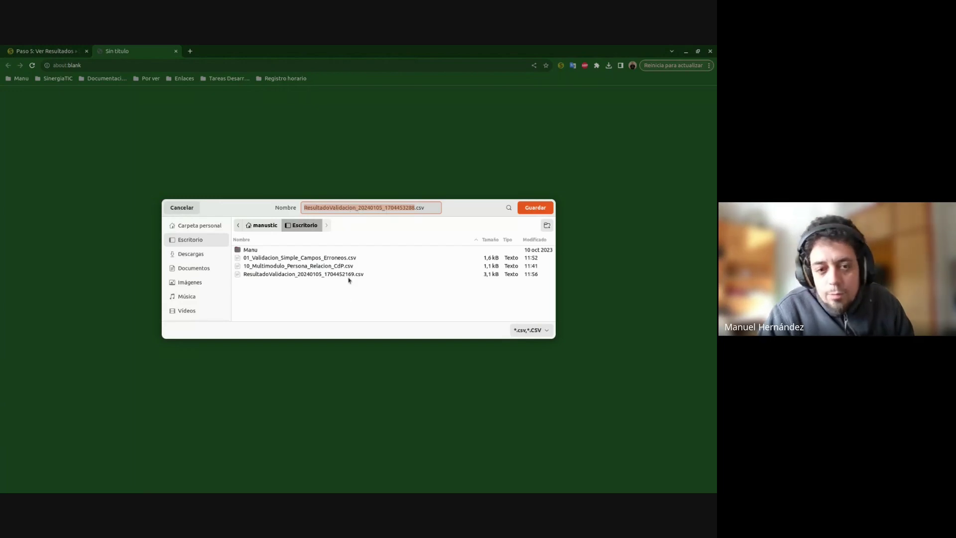
left_click(384, 208)
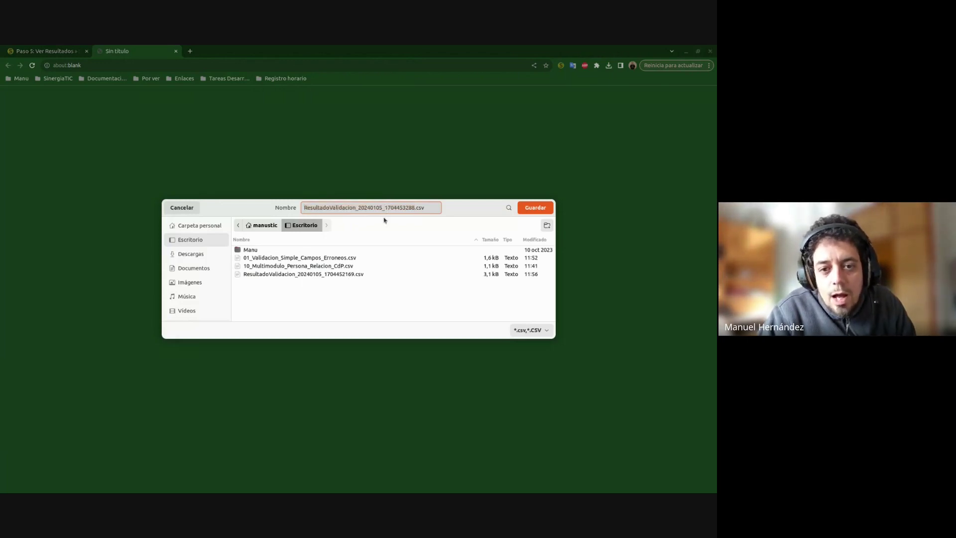
left_click(537, 213)
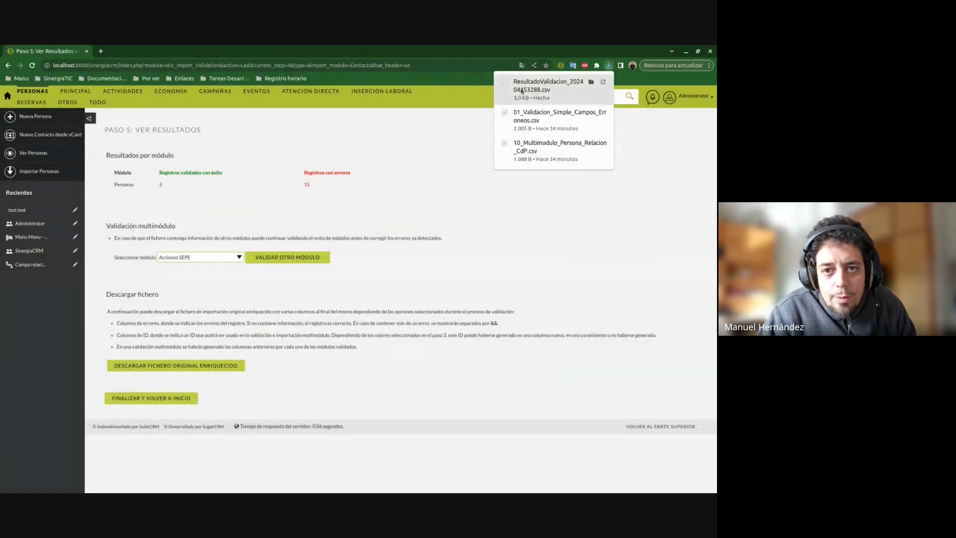
left_click(521, 90)
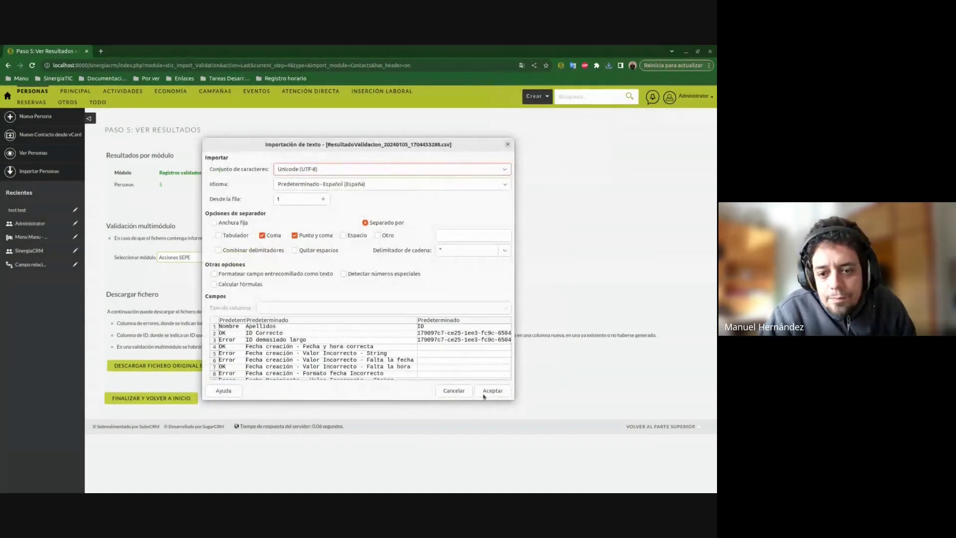
left_click(484, 395)
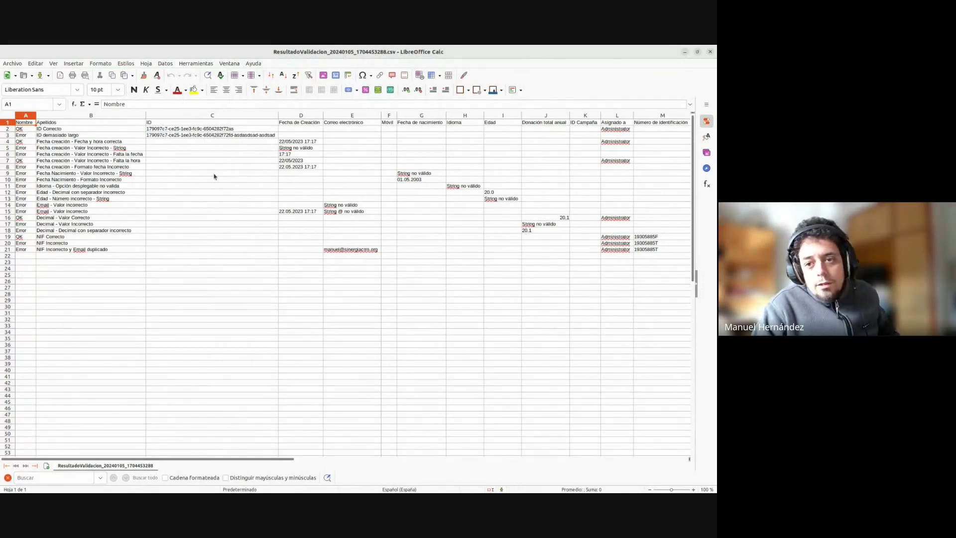
- Examine the added Personas - ID and Personas: Campo - Error columns, matching the error in row 3 with its ID value
scroll(215, 177, "right", 5)
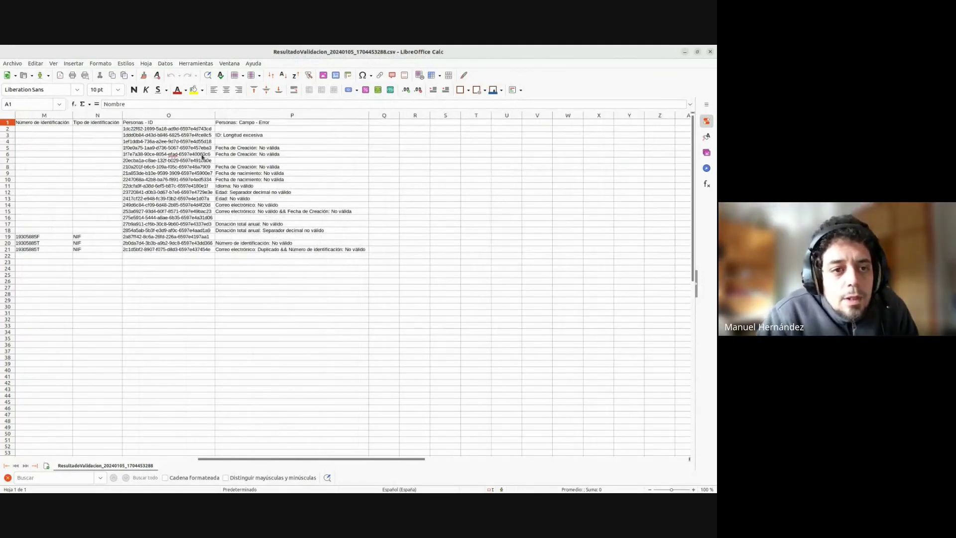
left_click(186, 116)
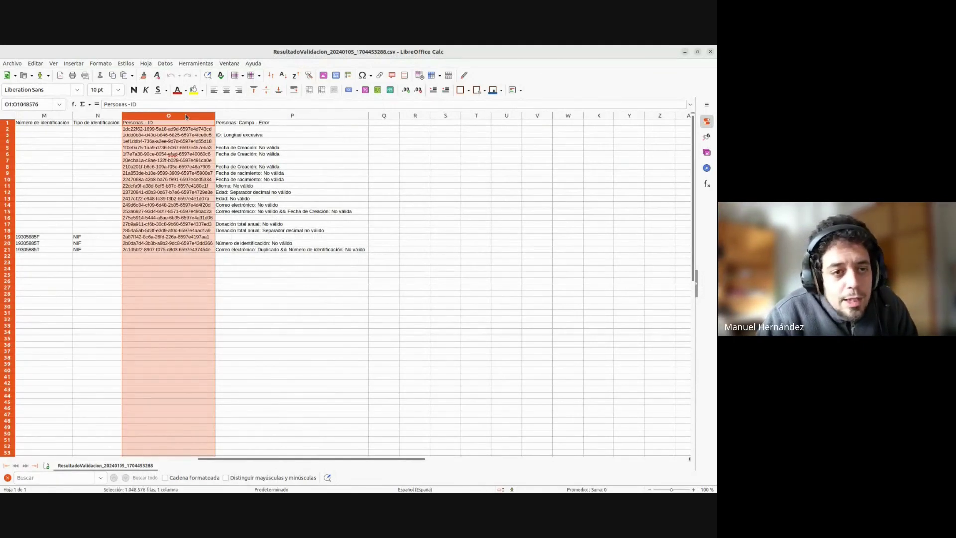
left_click(237, 174)
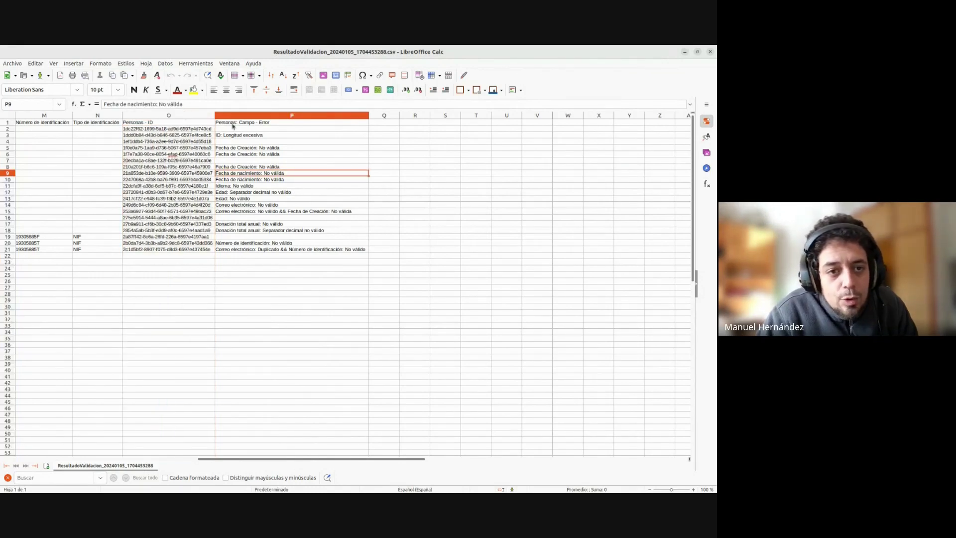
left_click(253, 117)
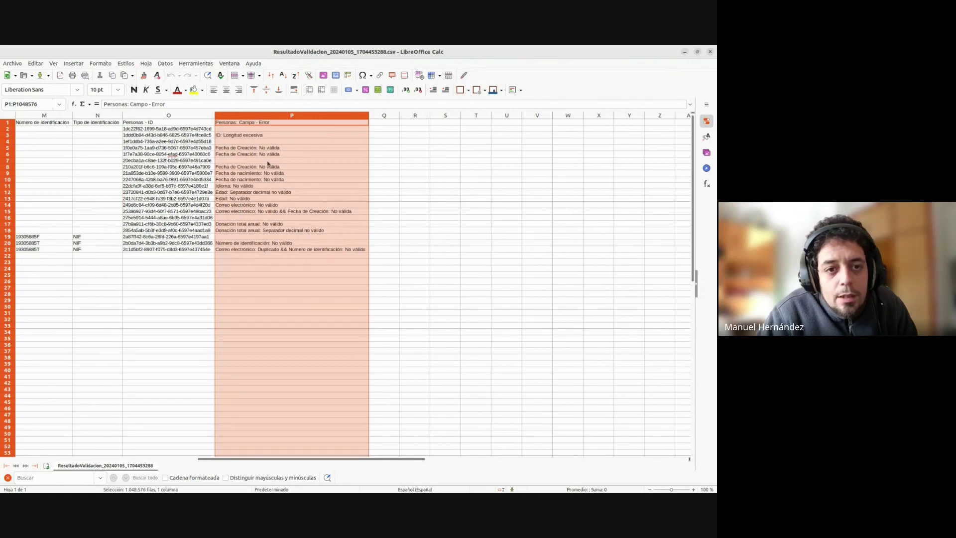
left_click(243, 136)
scroll(243, 136, "left", 6)
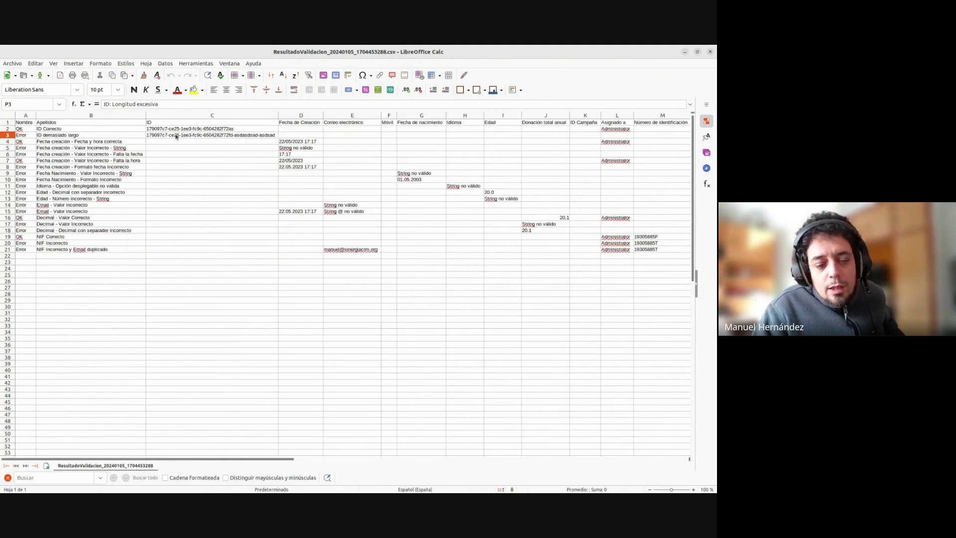
scroll(176, 136, "right", 6)
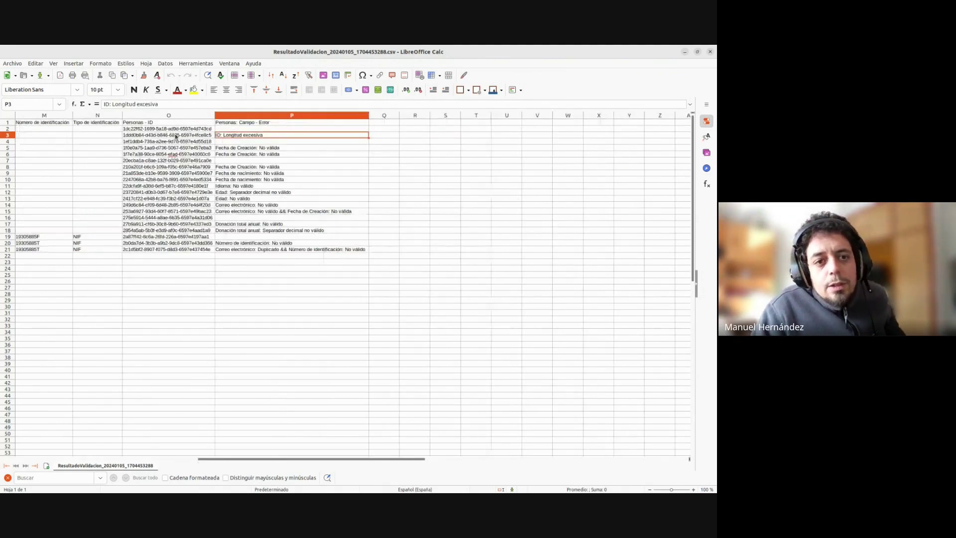
left_click(246, 149)
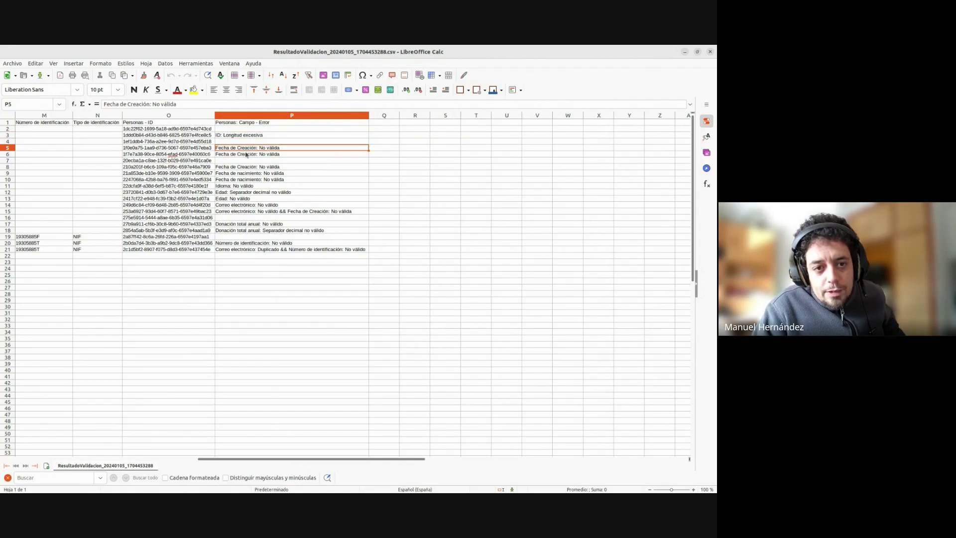
- Examine the combined errors for row 21 in the Personas: Campo - Error column, focusing on the duplicate-email part
left_click(261, 250)
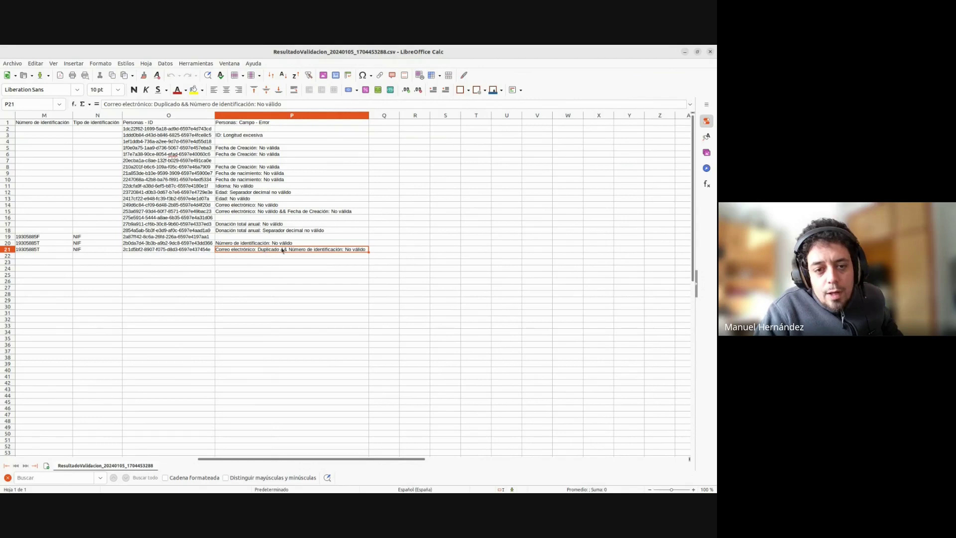
double_click(278, 249)
left_click_drag(278, 249, 216, 249)
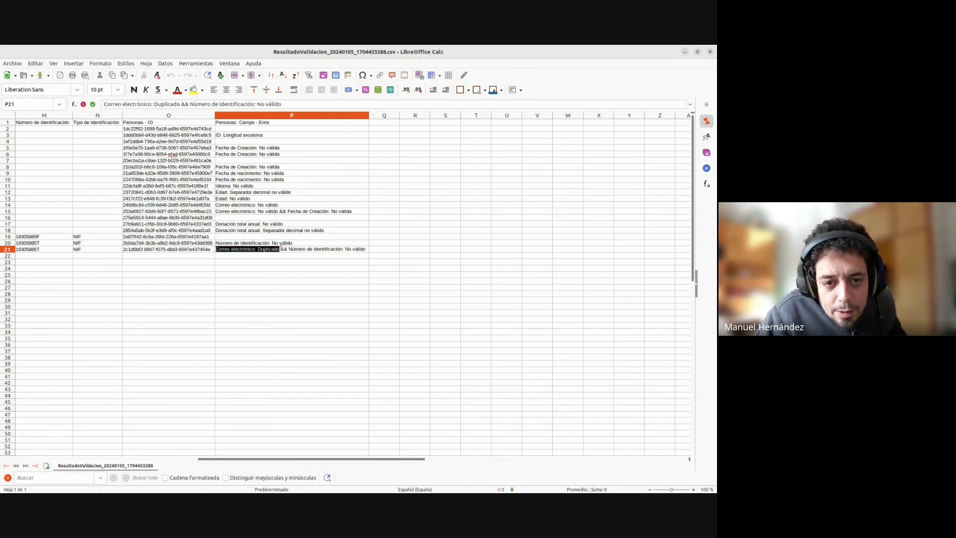
left_click(282, 248)
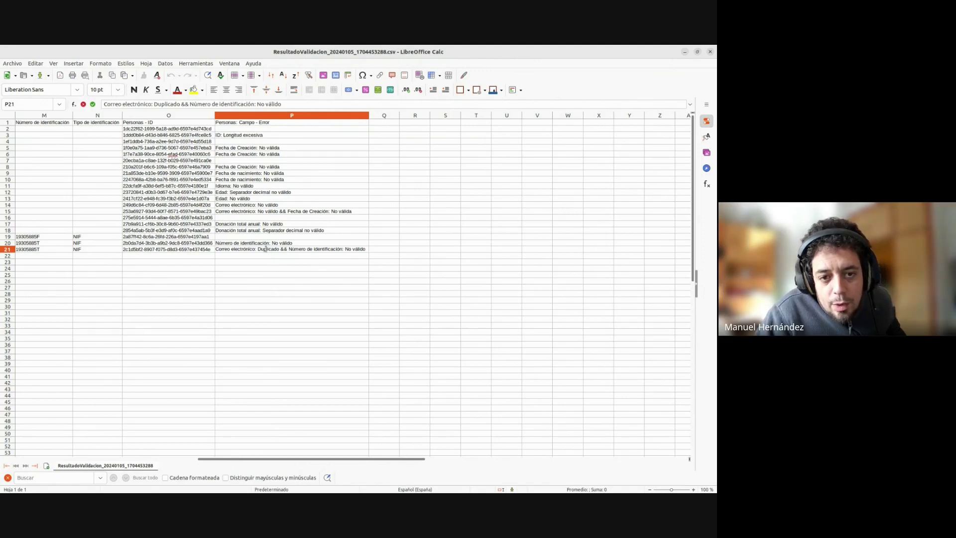
left_click(356, 262)
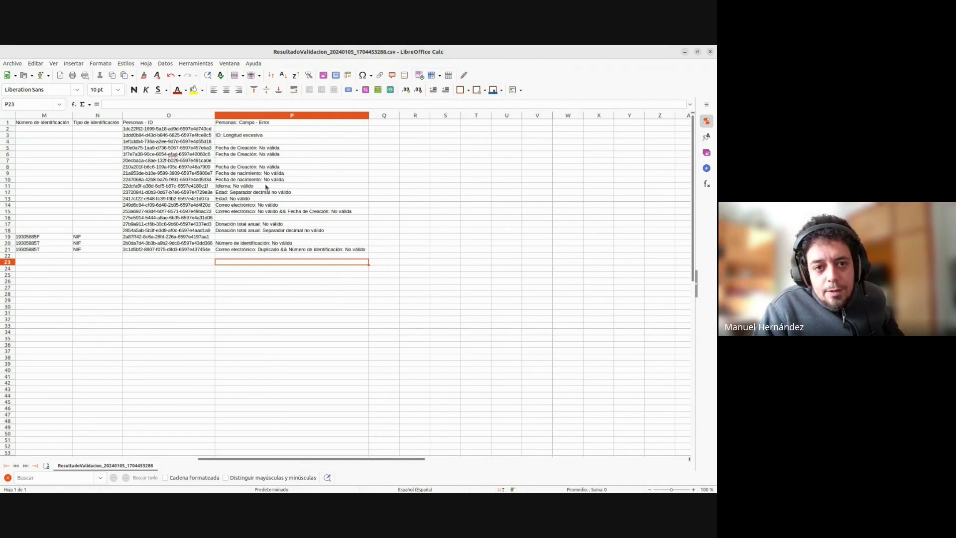
- Review the original columns beside the error column once more, and close the enriched CSV without saving changes
scroll(259, 219, "left", 8)
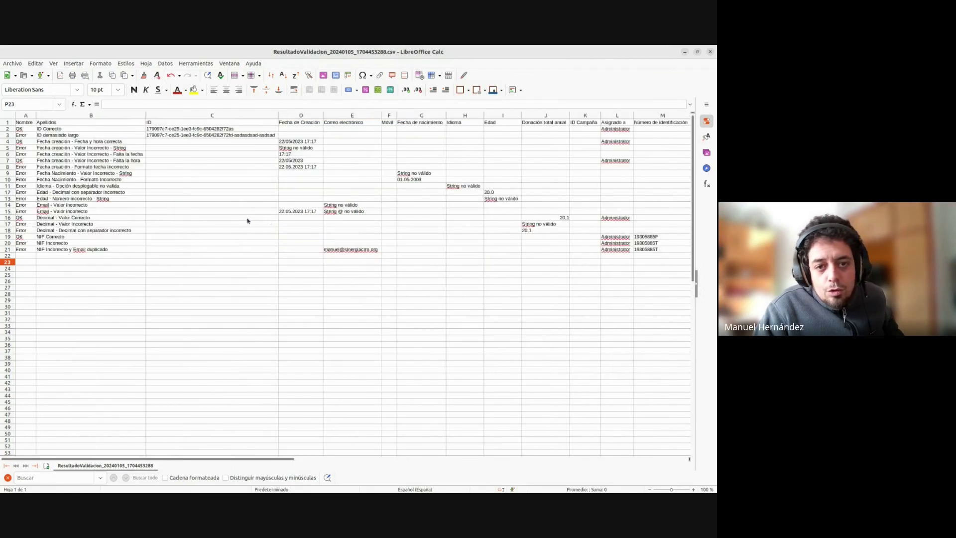
scroll(248, 221, "right", 4)
left_click(711, 52)
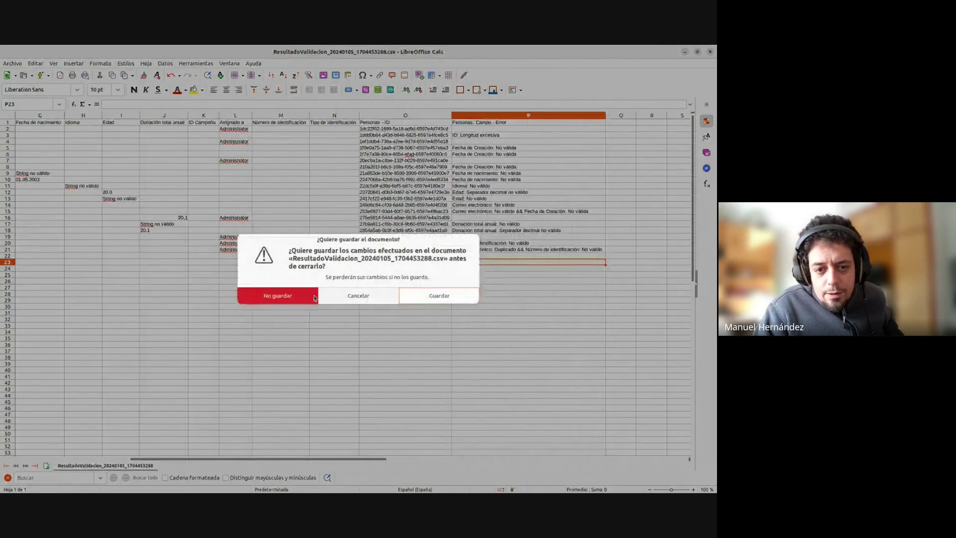
left_click(298, 297)
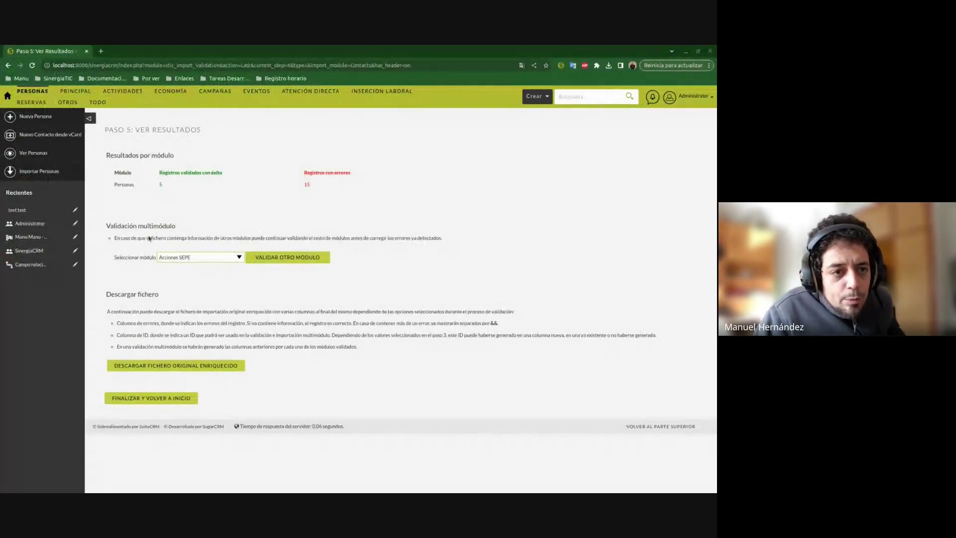
- Start a new Personas import in SinergiaCRM and select ResultadoValidacion_20240105_1704452169.csv as the import file
left_click(45, 171)
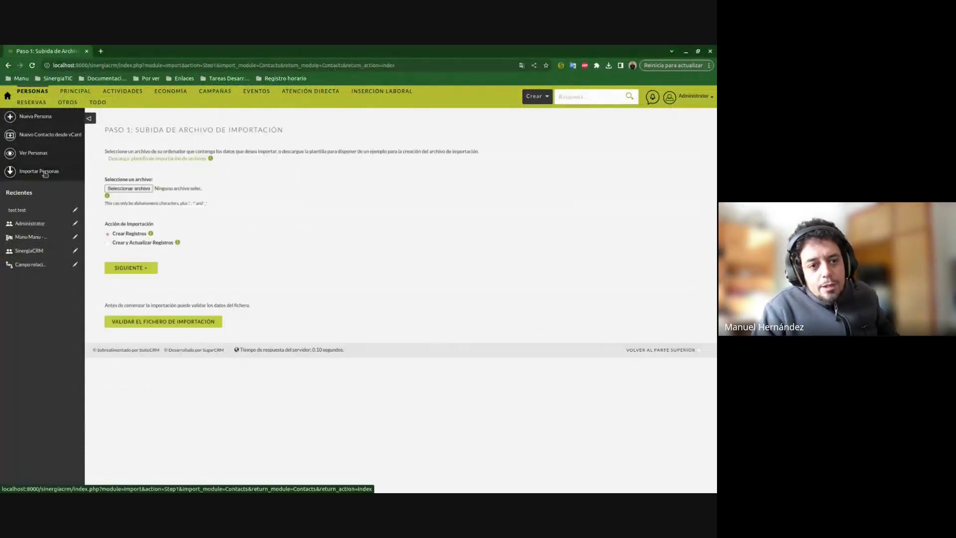
left_click(126, 189)
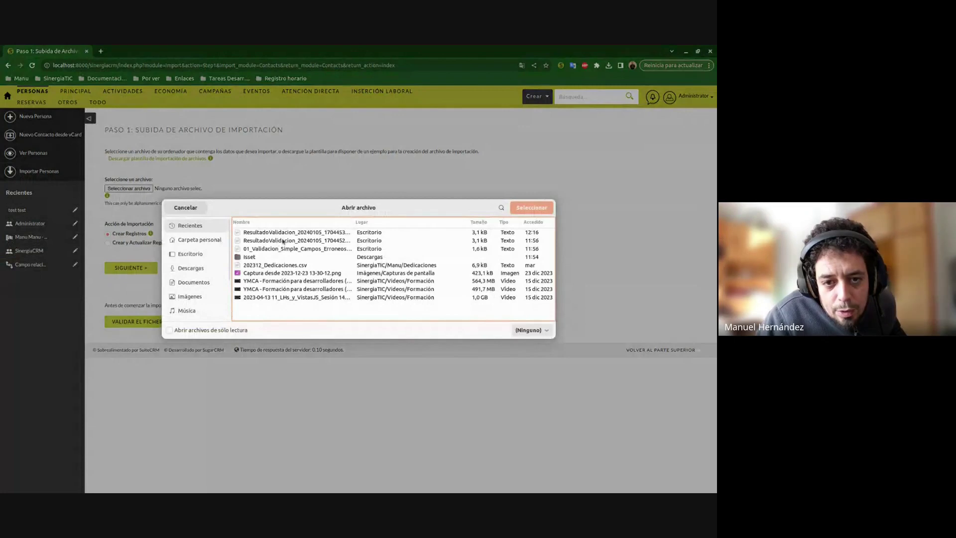
double_click(282, 242)
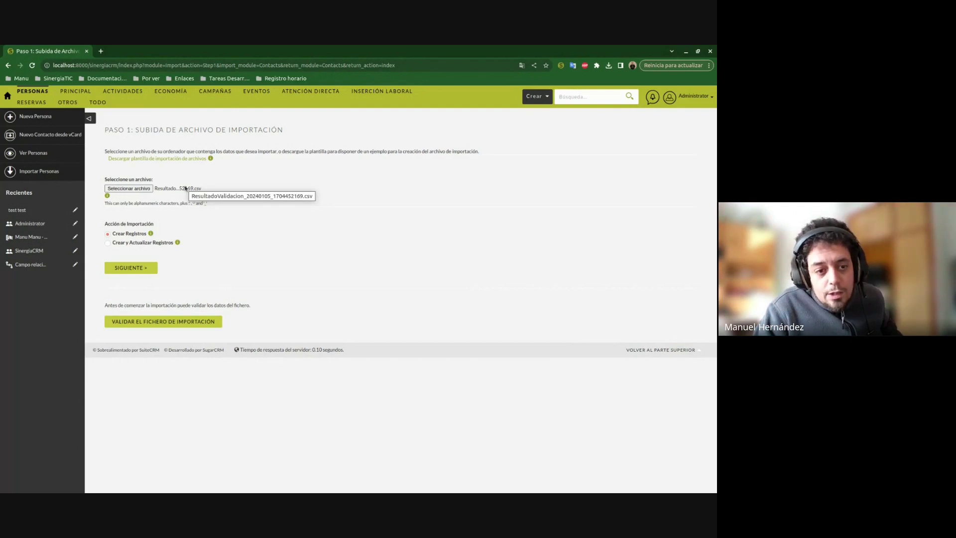
- Go to the import file validation and select ResultadoValidacion_20240105_1704452169.csv as the file to validate
left_click(181, 322)
left_click(130, 222)
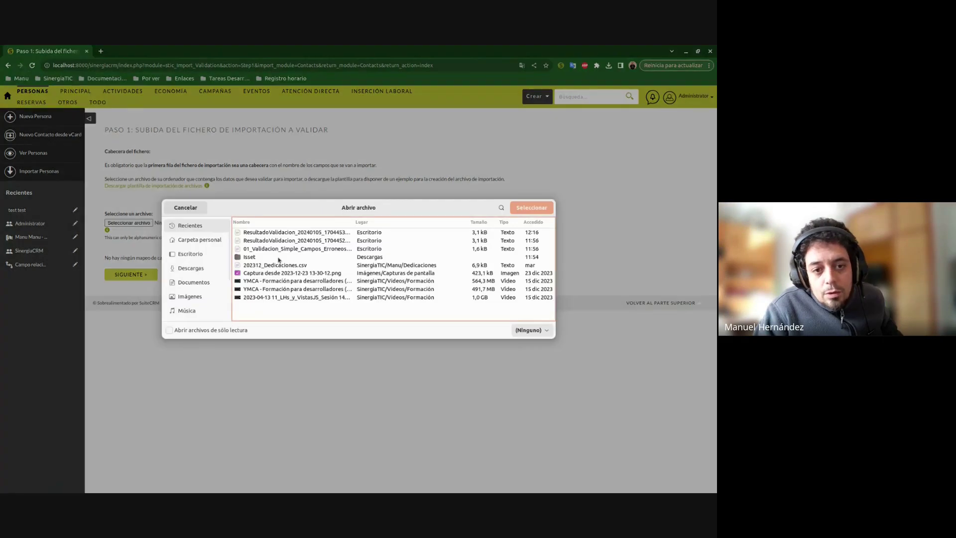
double_click(272, 240)
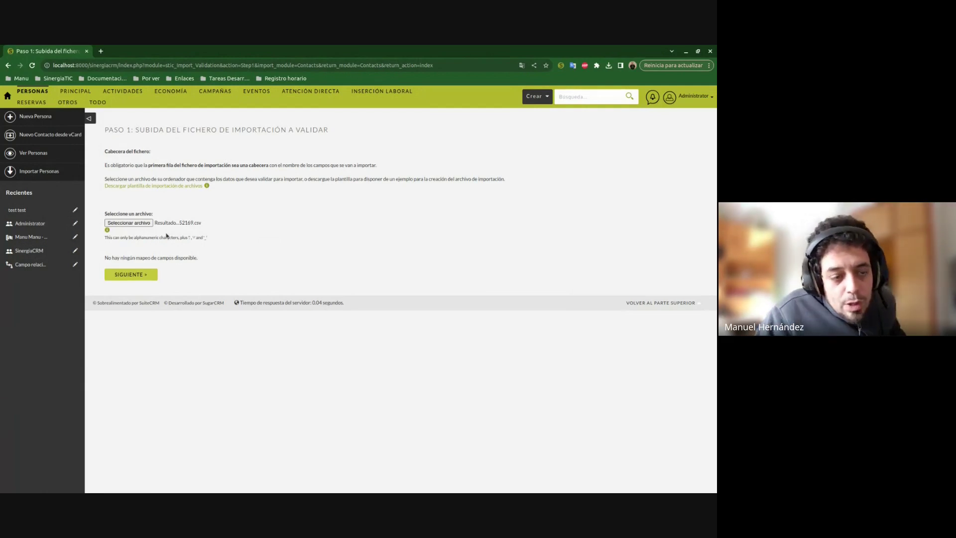
left_click(39, 171)
left_click(119, 188)
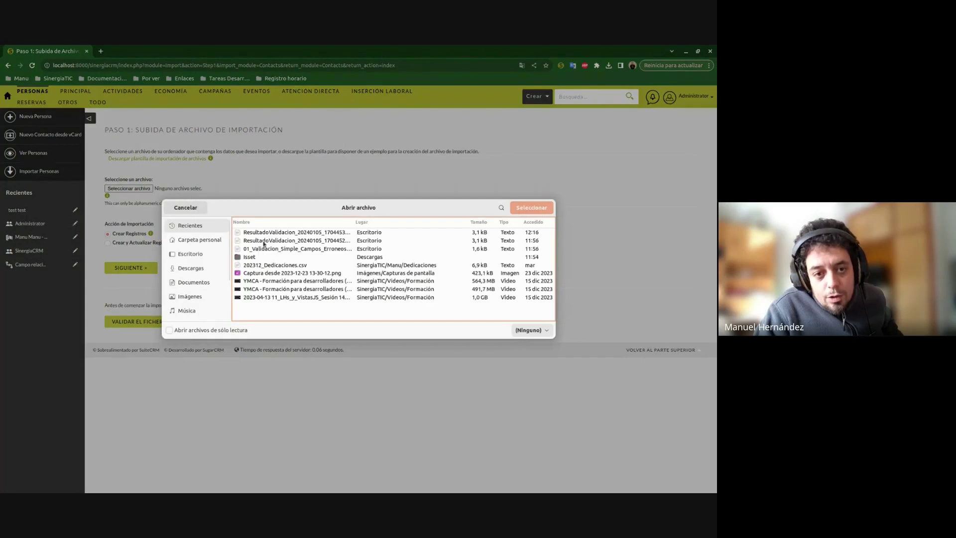
left_click(265, 241)
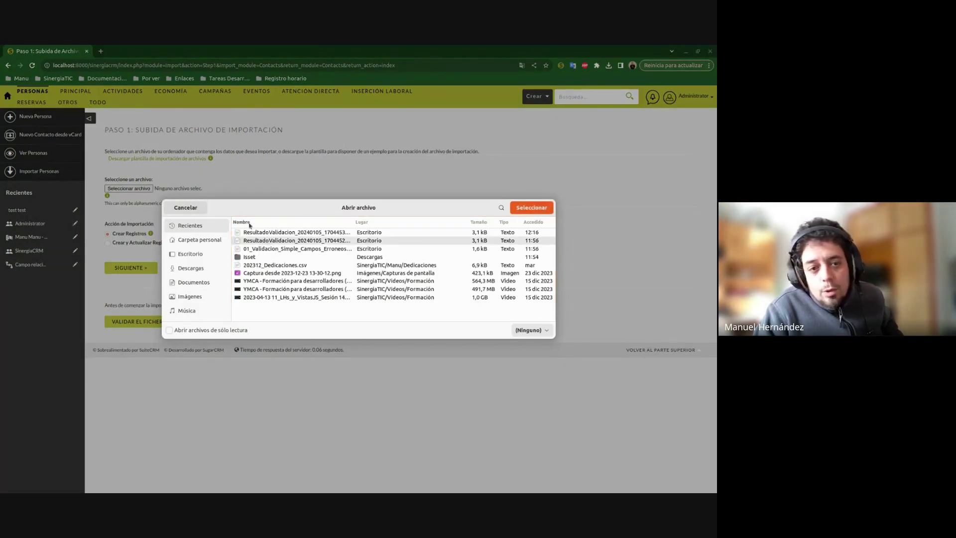
left_click(181, 209)
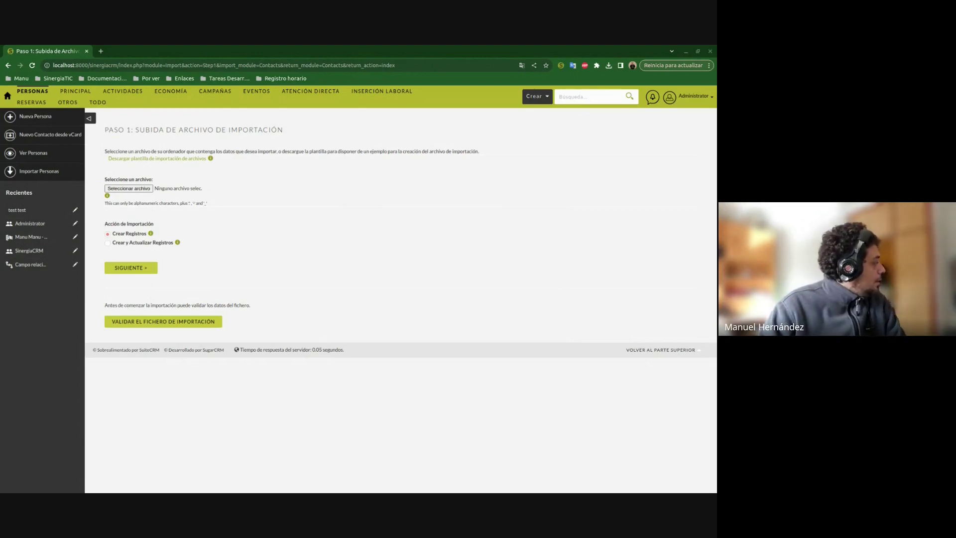
- Switch to 10_Multimodulo_Persona_Relacion_CdP.csv in LibreOffice Calc and examine row 3 and its Relación - Tipo value
key("alt+Tab")
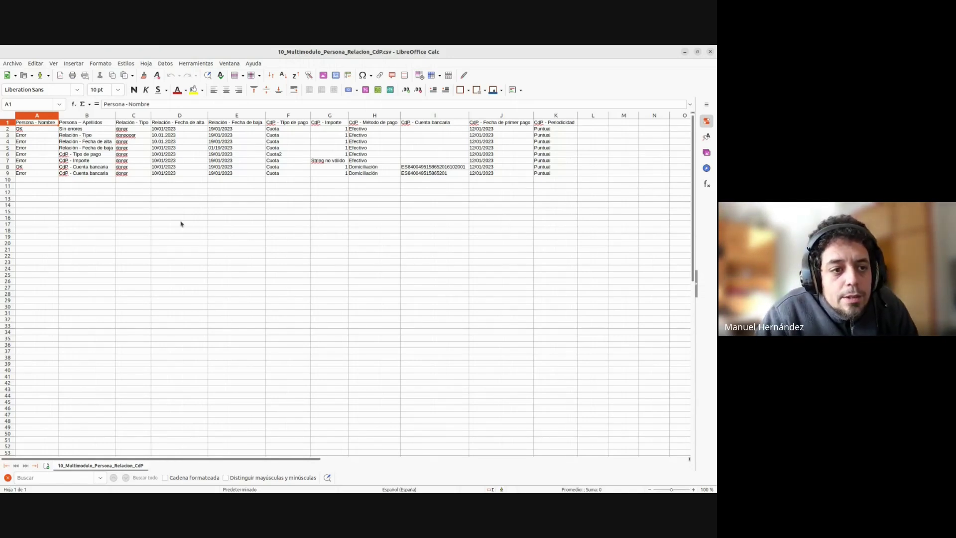
left_click(122, 231)
left_click(8, 136)
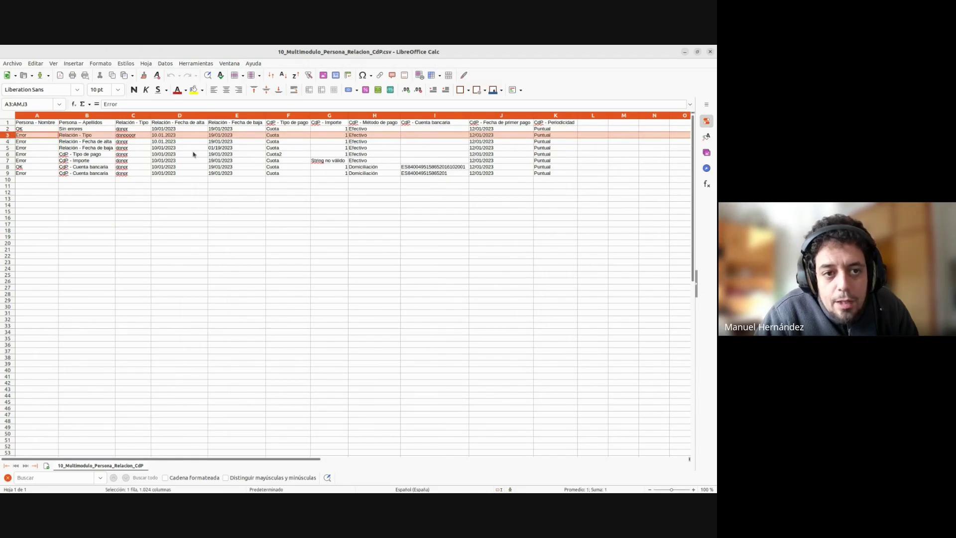
left_click(137, 137)
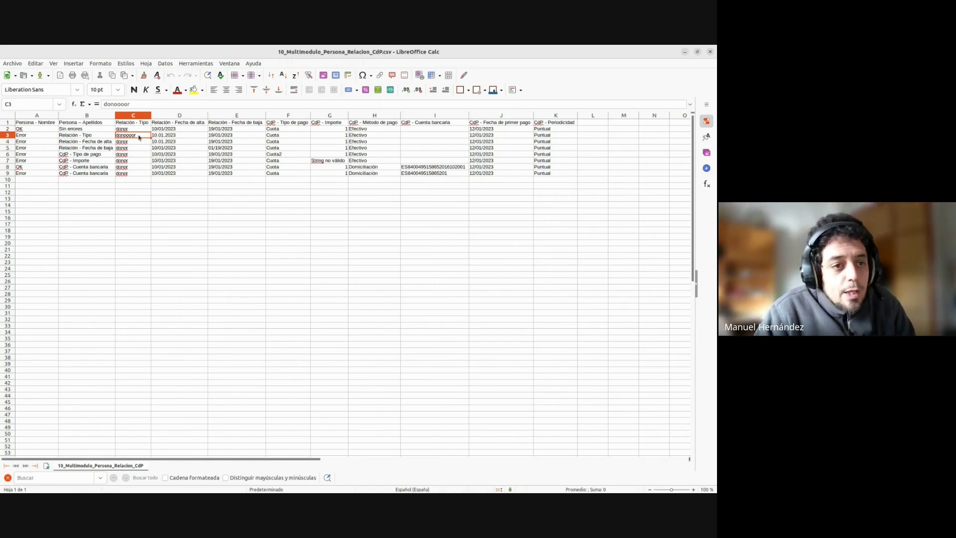
- Examine the Relación and CdP column groups and row 3's relation type and start date, and close the spreadsheet
left_click(39, 115)
left_click_drag(39, 116, 225, 115)
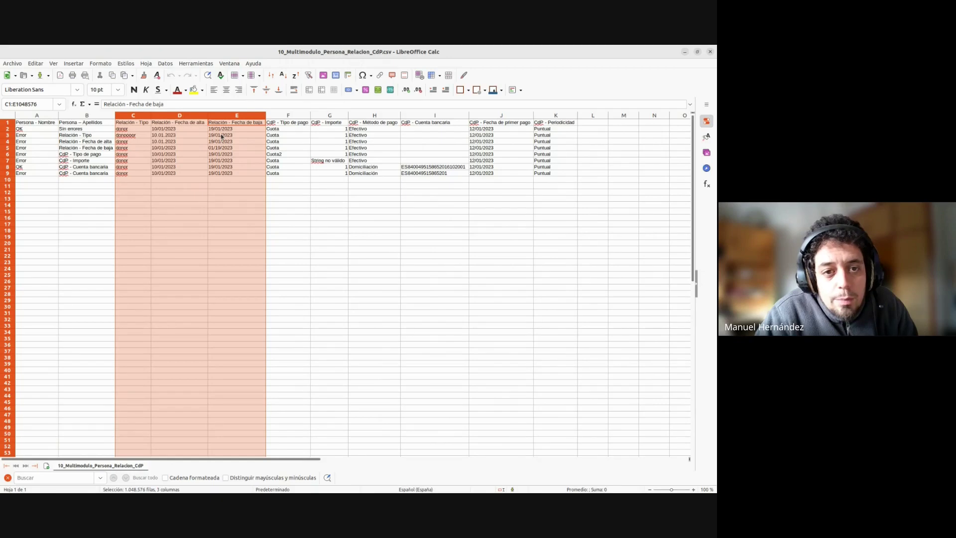
left_click_drag(289, 115, 569, 118)
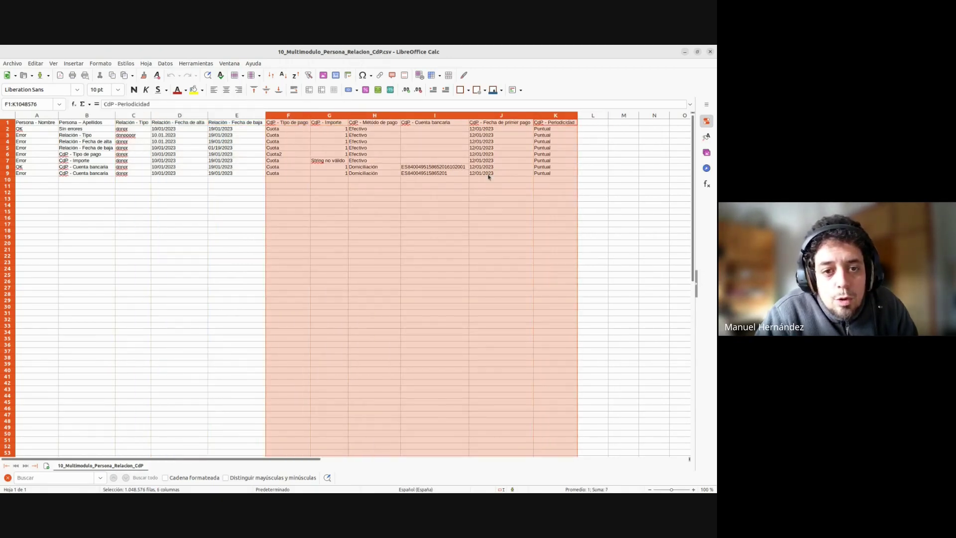
left_click(139, 136)
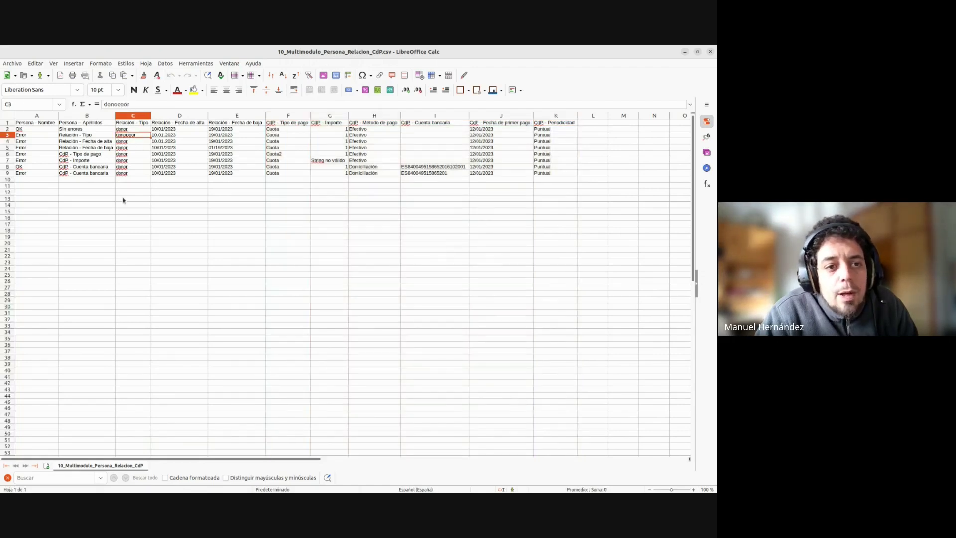
key("Right")
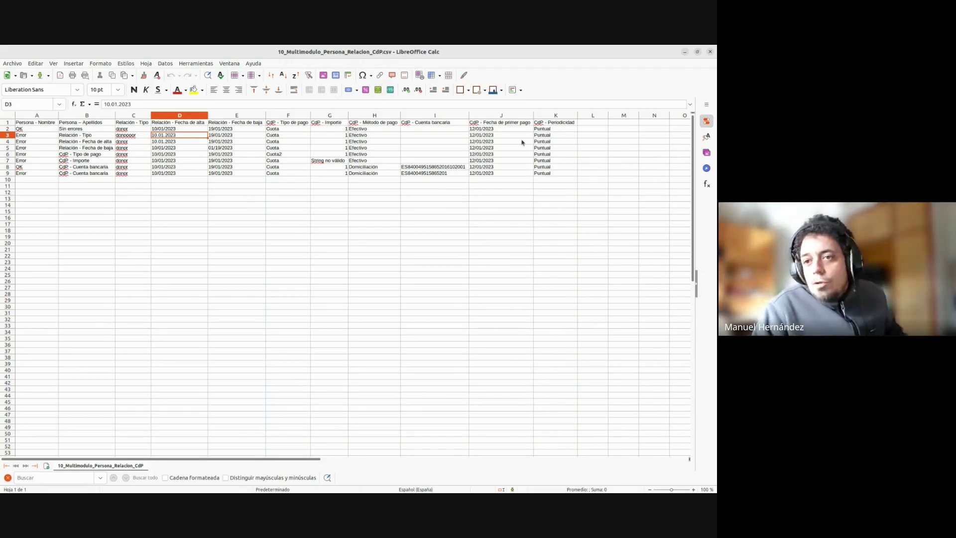
left_click(710, 52)
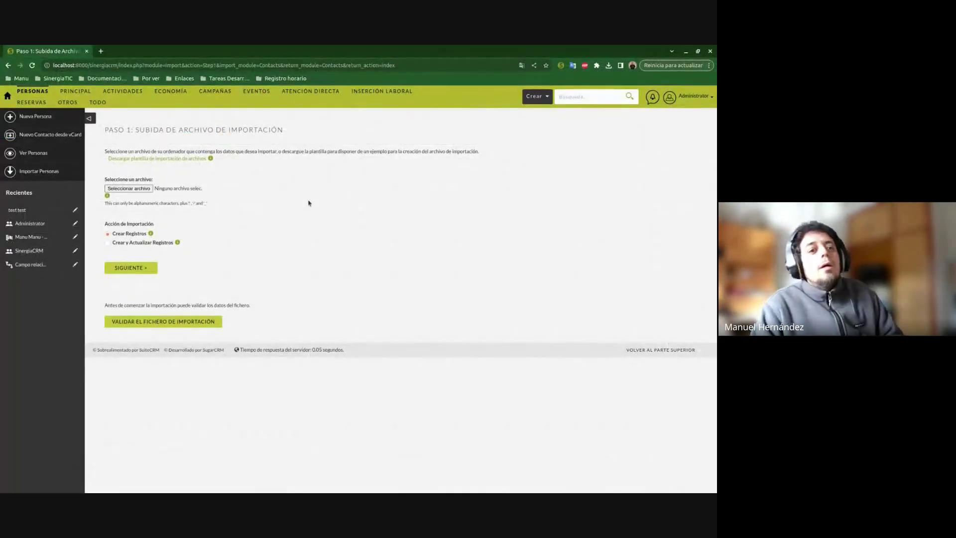
- Restart the Personas import validation in SinergiaCRM and select 10_Multimodulo_Persona_Relacion_CdP.csv from Escritorio as the file to validate
left_click(62, 180)
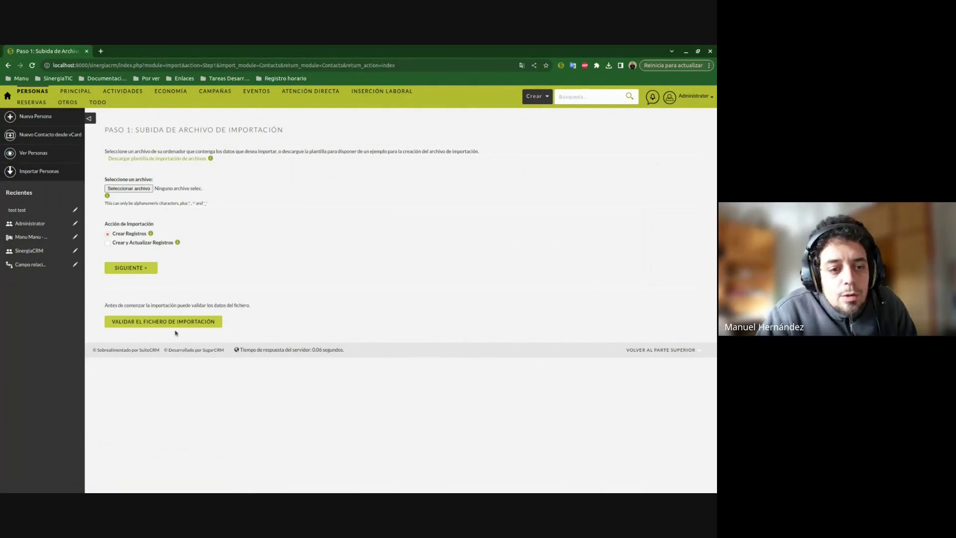
left_click(160, 323)
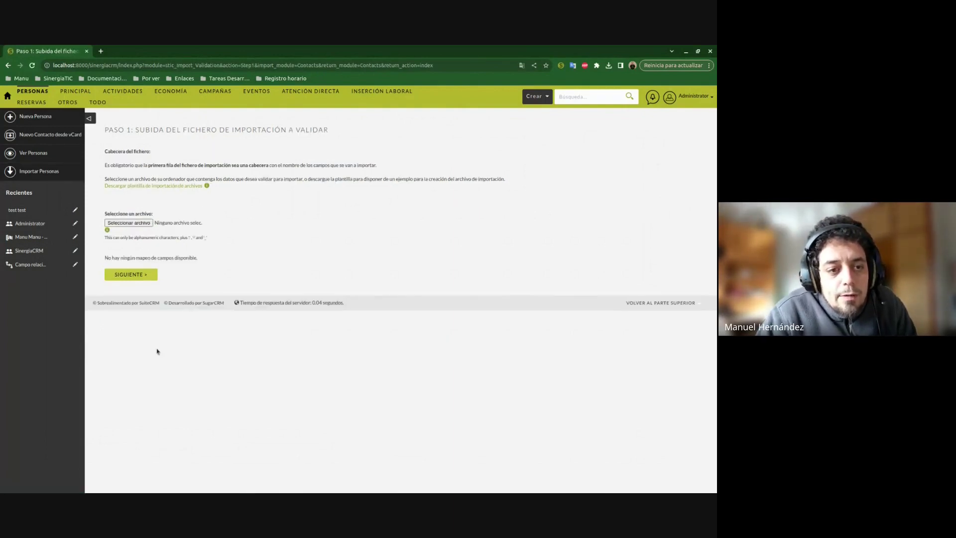
left_click(136, 223)
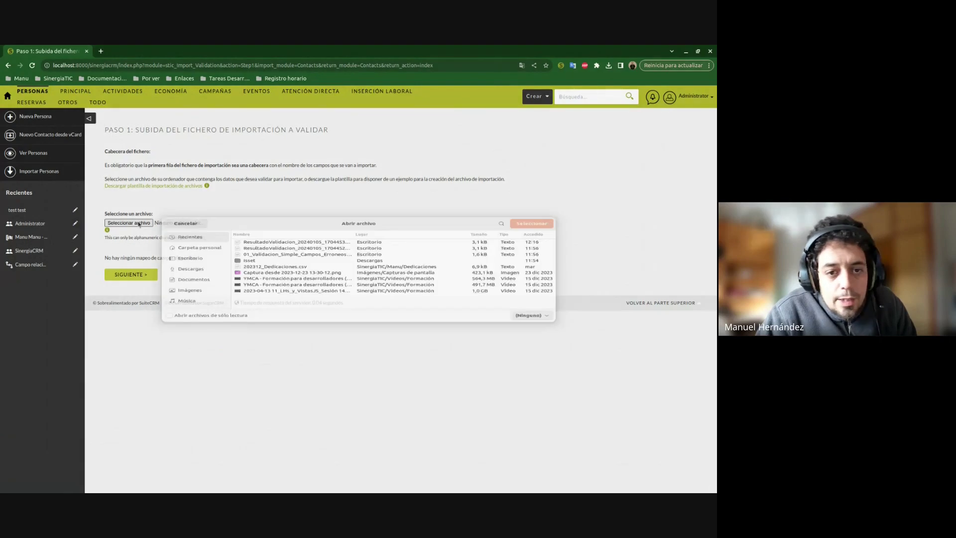
left_click(190, 254)
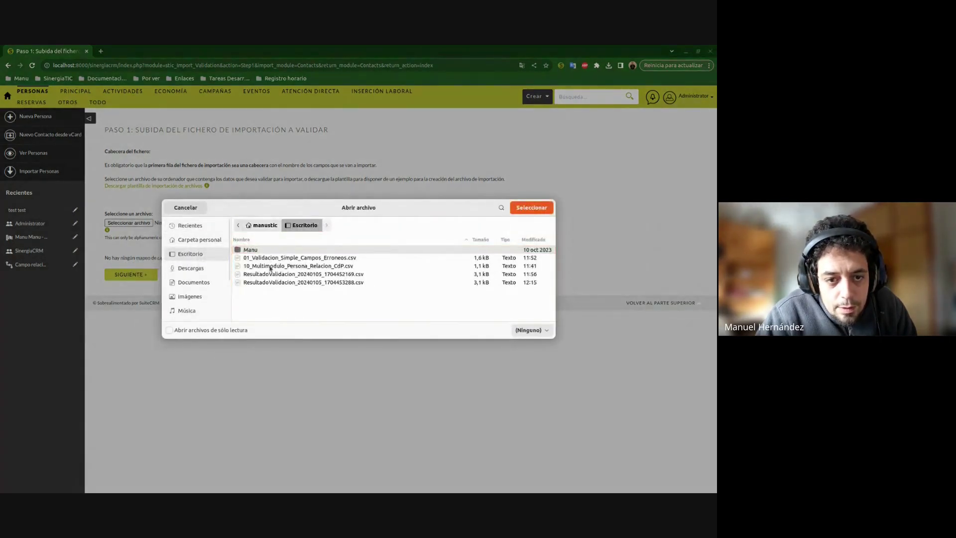
double_click(271, 267)
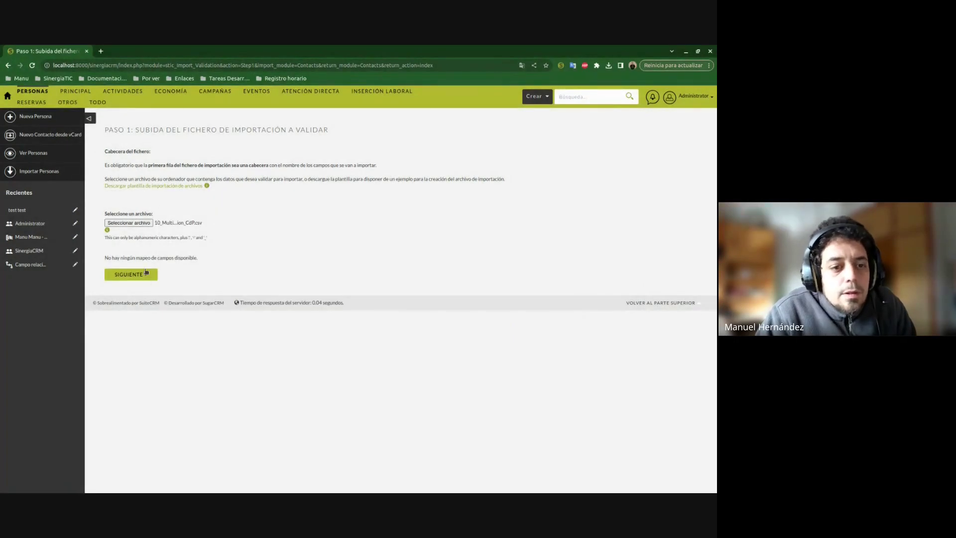
- Upload the selected CSV and accept its detected import properties to reach the field mapping
left_click(131, 275)
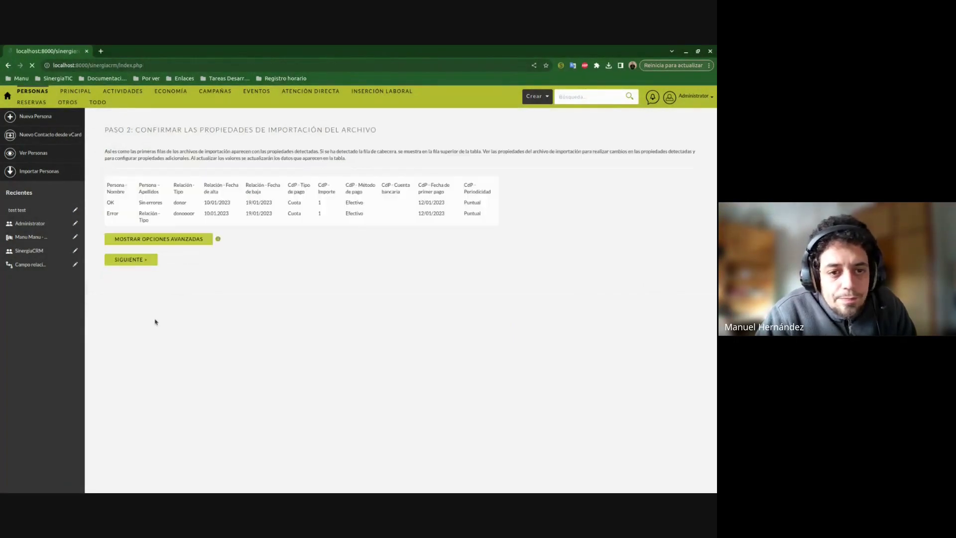
left_click(141, 261)
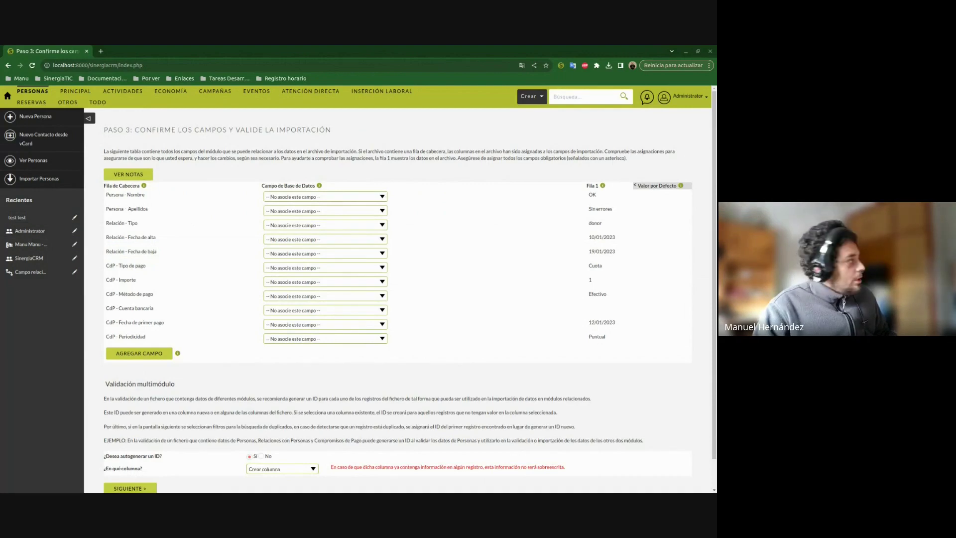
- Switch to 10_Multimodulo_Persona_Relacion_CdP.csv in LibreOffice Calc, examine the header row and the module prefix in A1, and return to SinergiaCRM
key("alt+Tab")
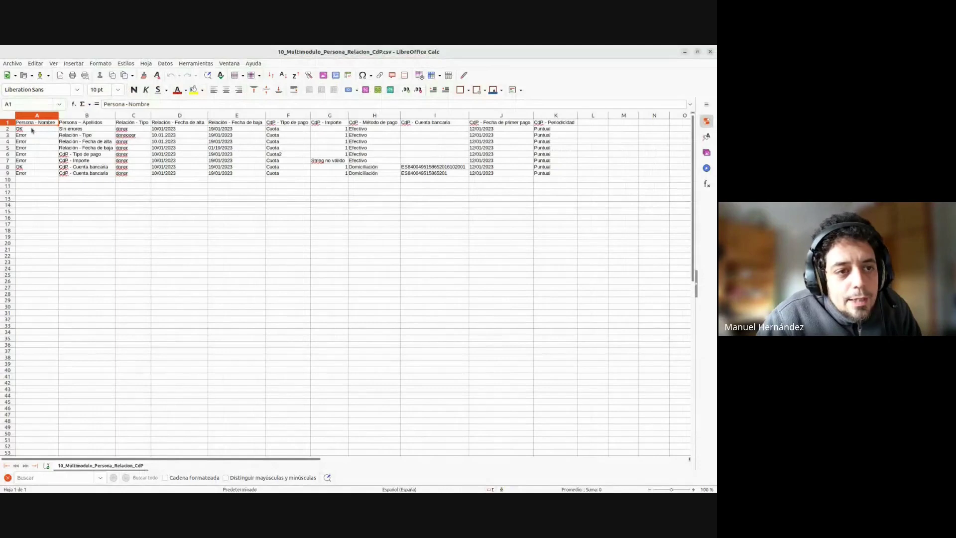
left_click(9, 121)
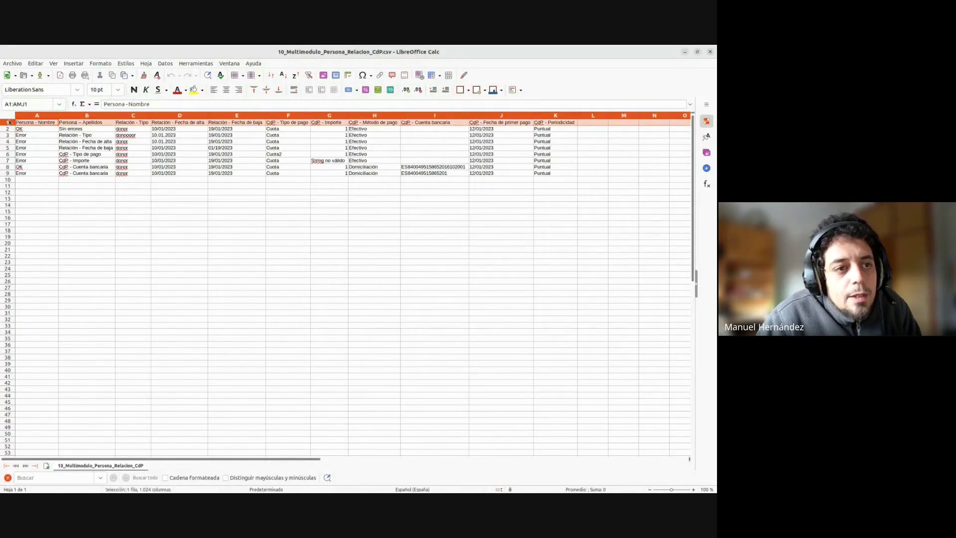
double_click(38, 121)
left_click_drag(38, 122, 15, 122)
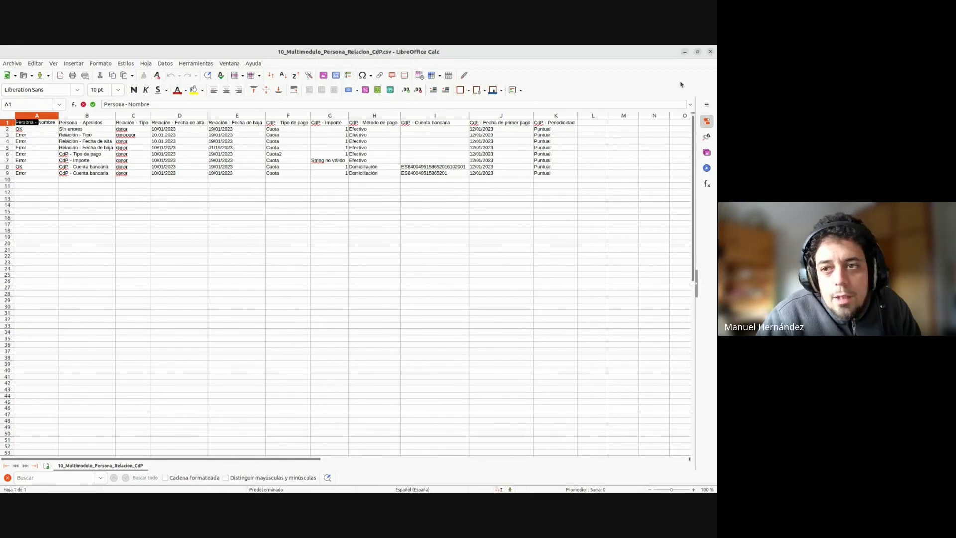
left_click(686, 53)
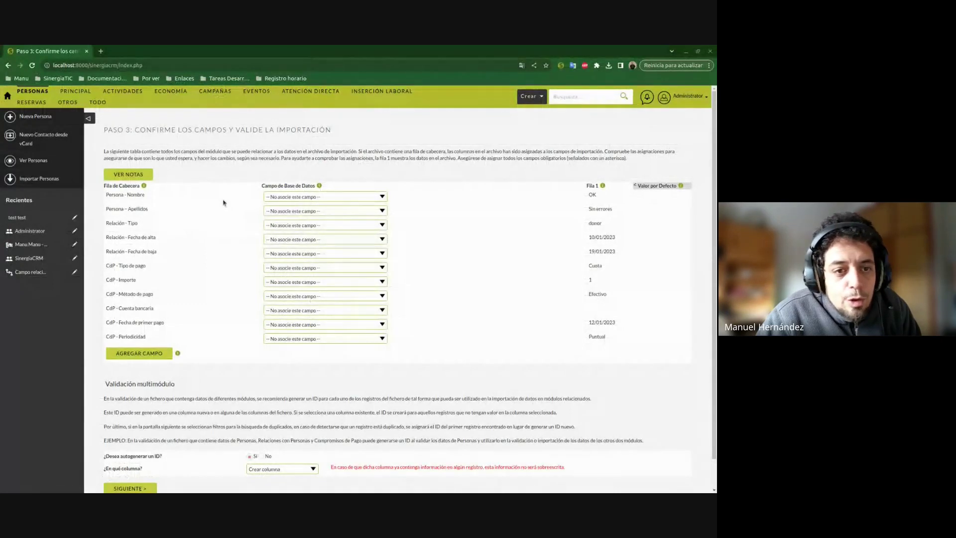
- Map the Persona - Nombre column to the Nombre field and Persona - Apellidos to Apellidos
left_click(283, 198)
left_click(321, 201)
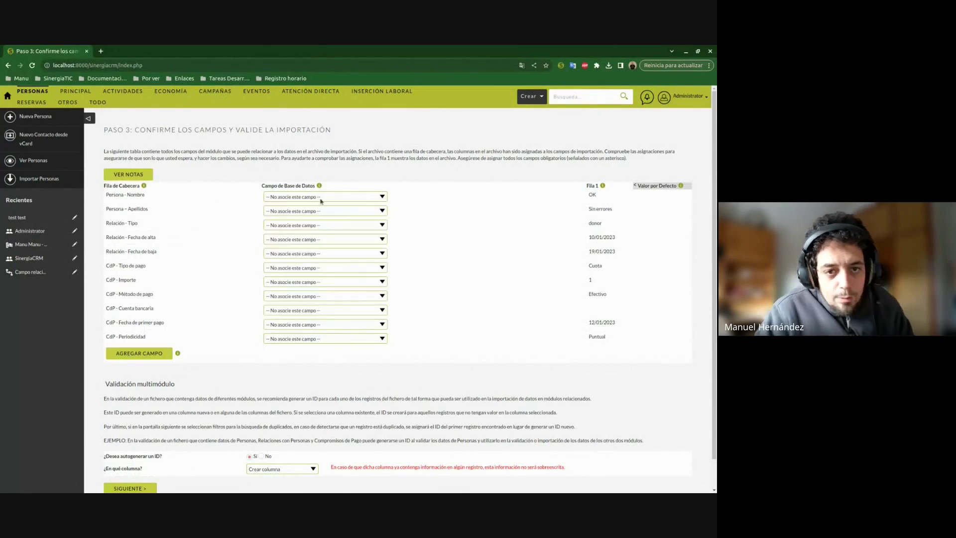
left_click(321, 201)
key("n")
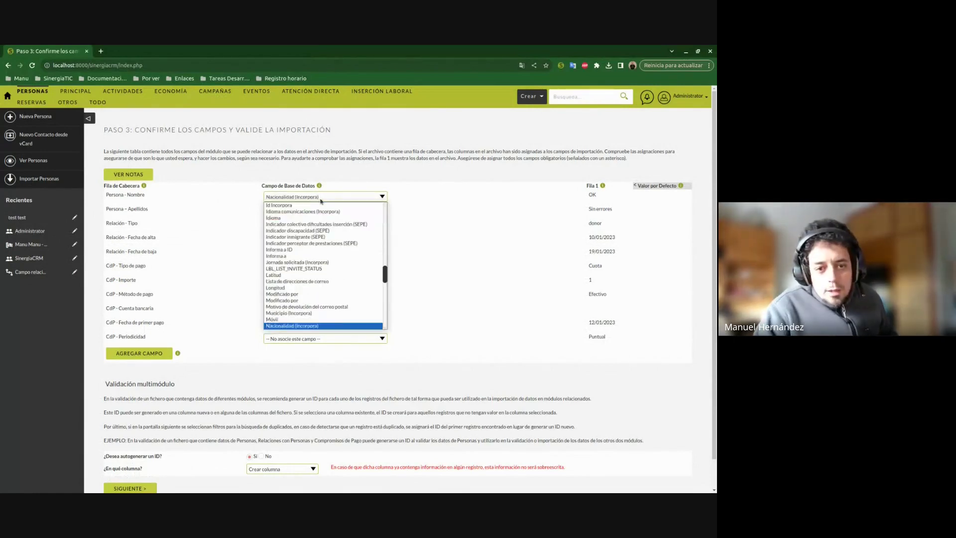
scroll(292, 279, "down", 2)
left_click(288, 274)
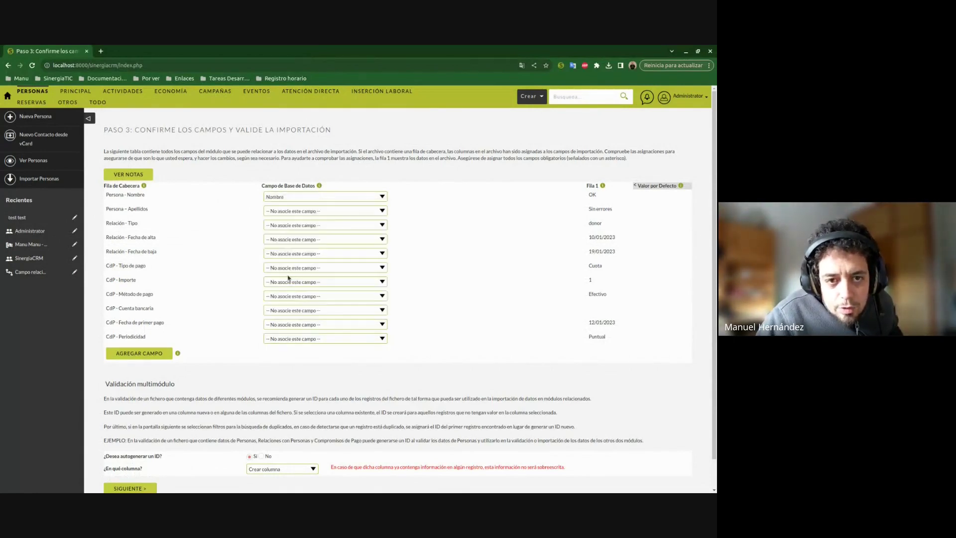
left_click(325, 212)
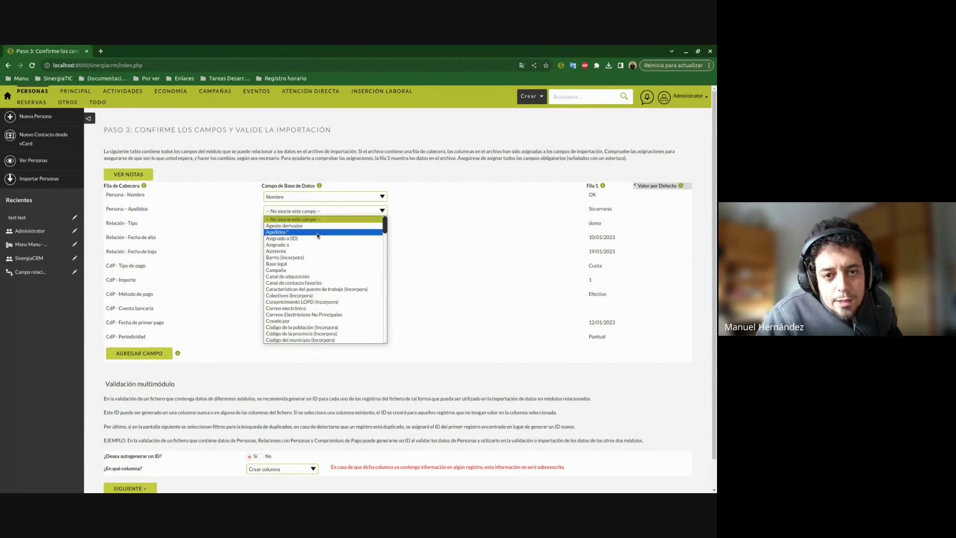
left_click(317, 233)
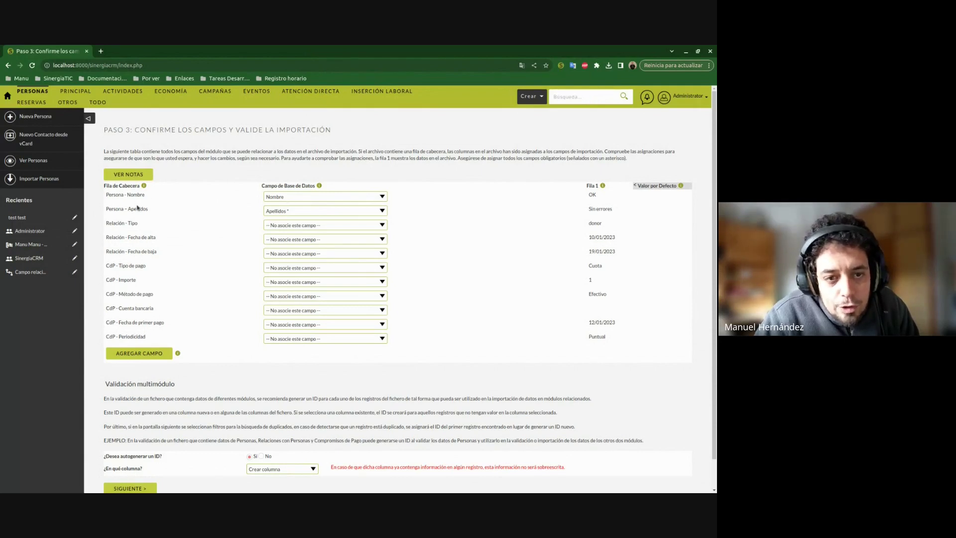
- Examine the Validación multimódulo section below the Personas field mapping
scroll(283, 207, "down", 2)
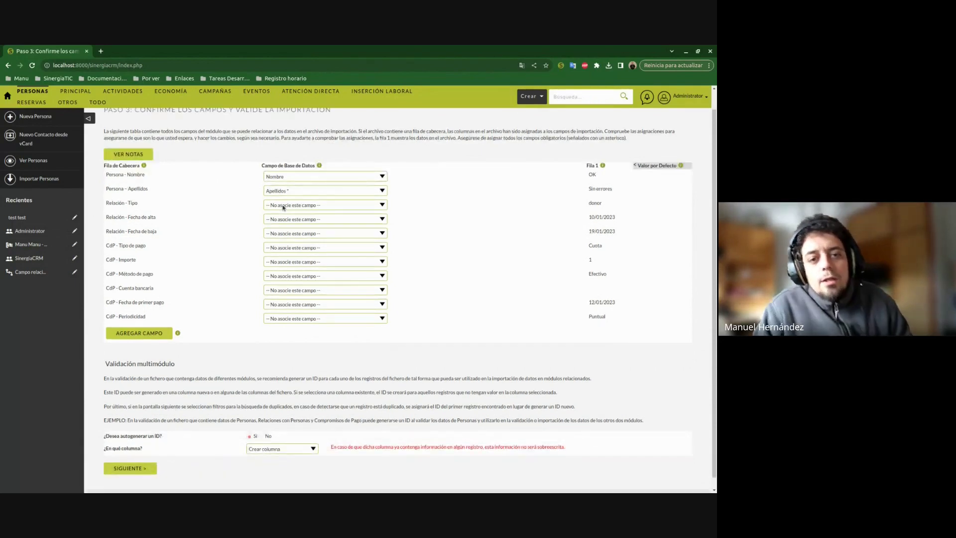
left_click_drag(95, 353, 189, 353)
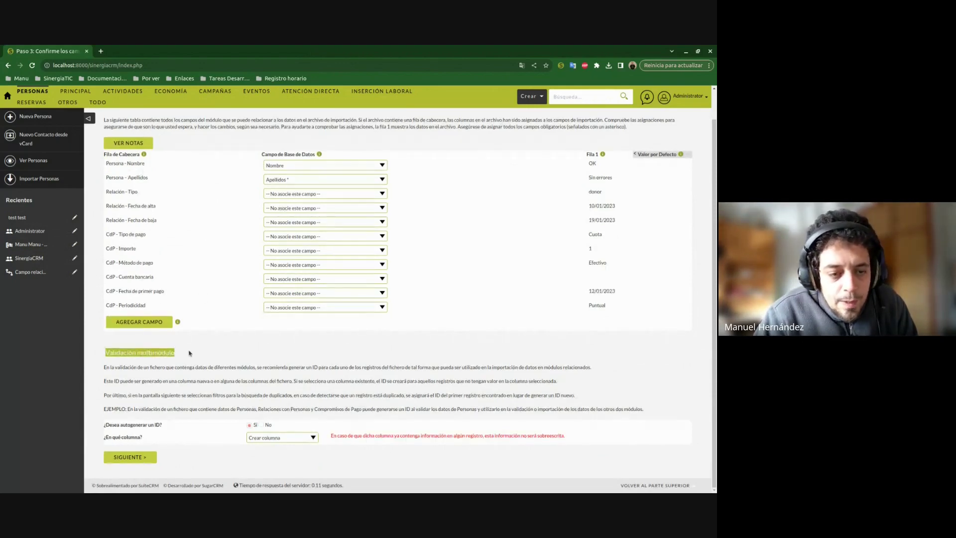
left_click(190, 357)
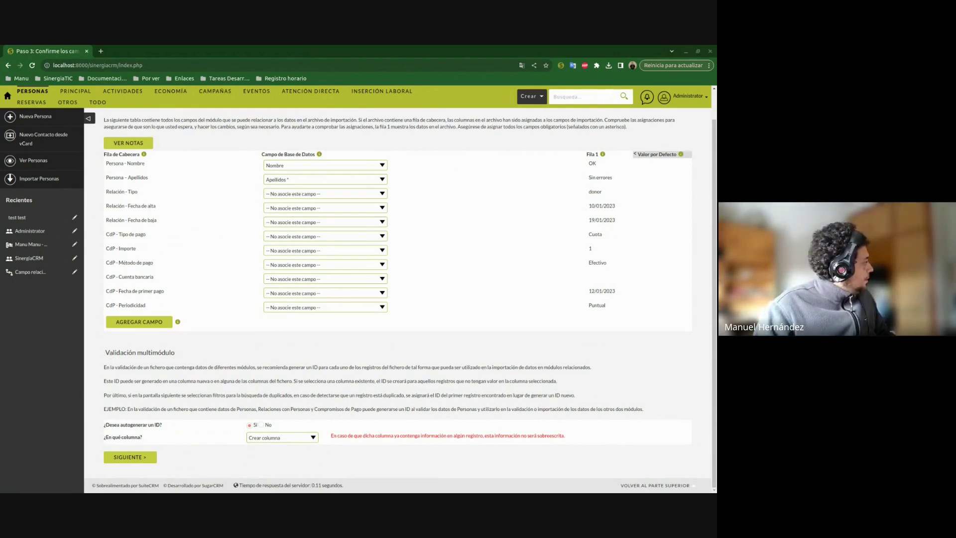
- Switch to the multi-module CSV in LibreOffice Calc, examine the Relación columns C–E and CdP columns F–K, and return to SinergiaCRM
key("alt+Tab")
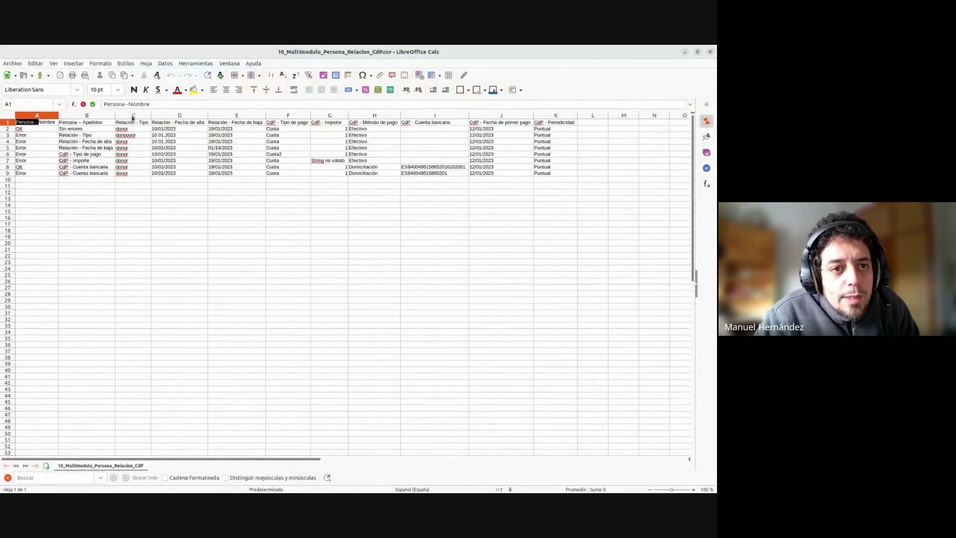
left_click_drag(134, 116, 221, 118)
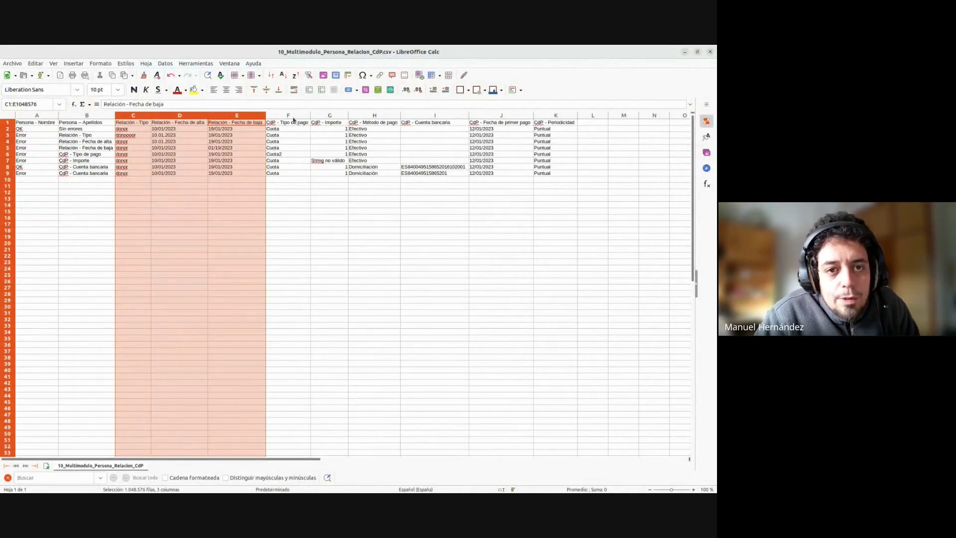
left_click(288, 115)
left_click_drag(347, 119, 553, 122)
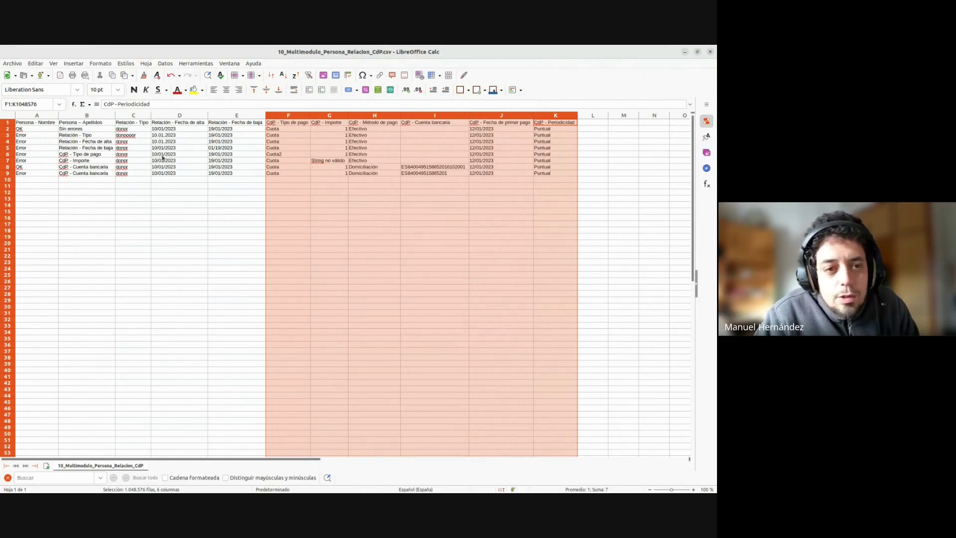
left_click(685, 52)
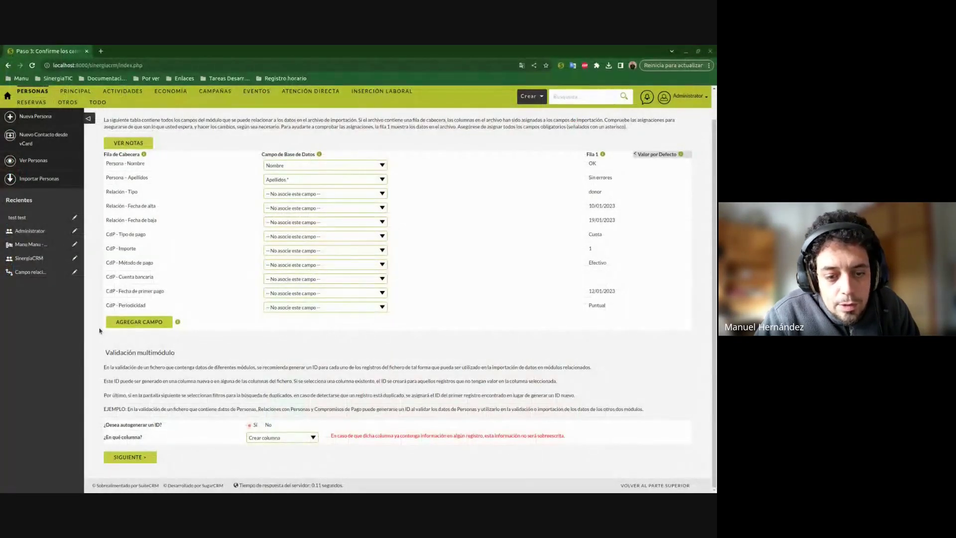
- Review the column choices for the autogenerated ID, keep Crear columna, and continue to the duplicate check
left_click(260, 439)
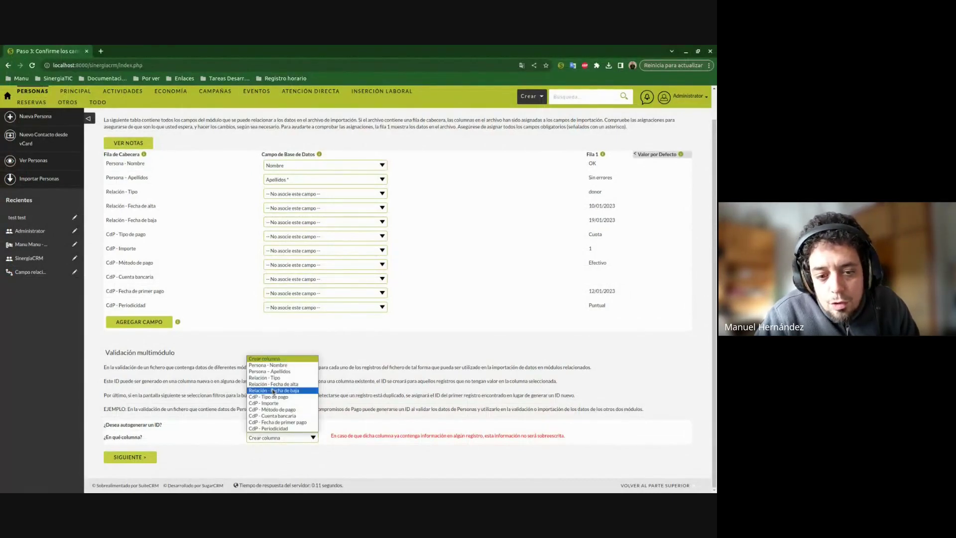
left_click(256, 351)
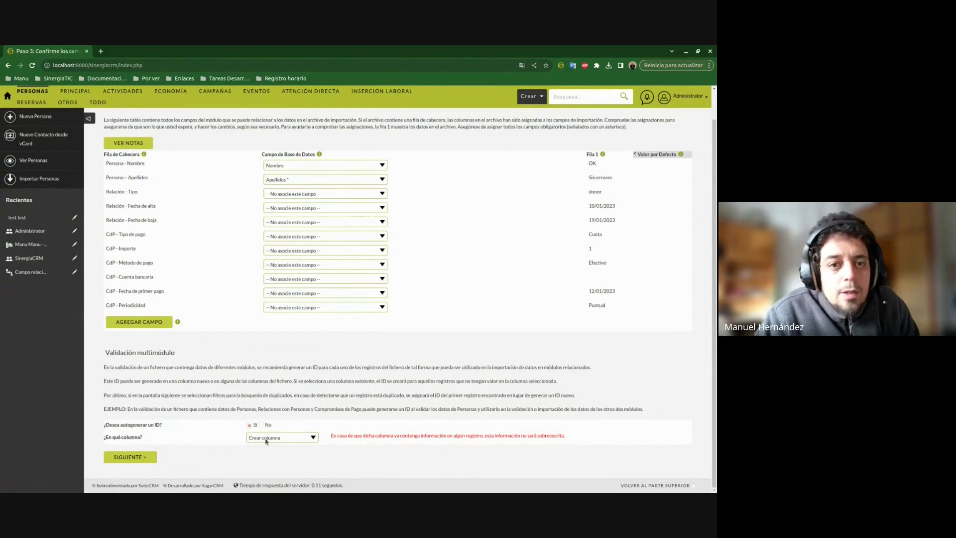
left_click(130, 457)
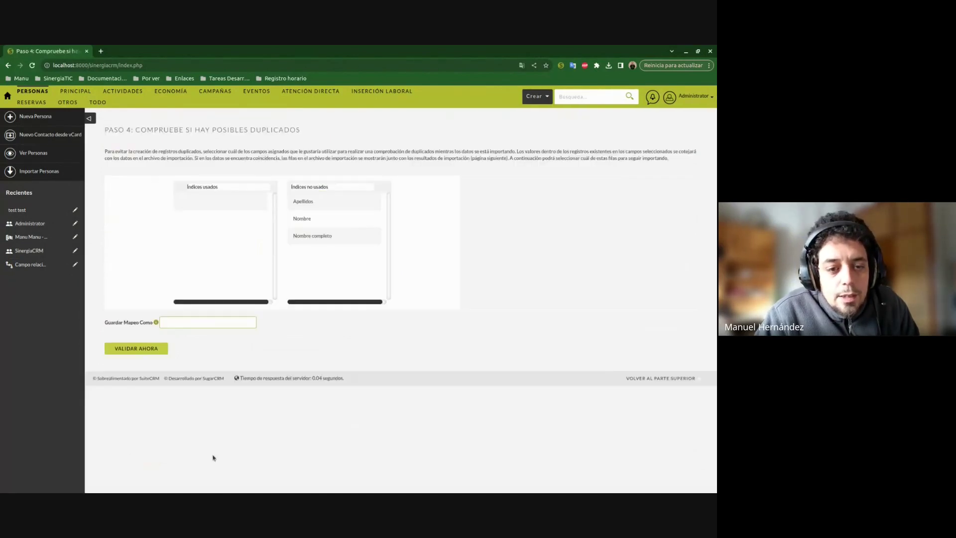
- Name the saved mapping 10_Personas and run the Personas validation without any duplicate-check indexes
left_click(189, 322)
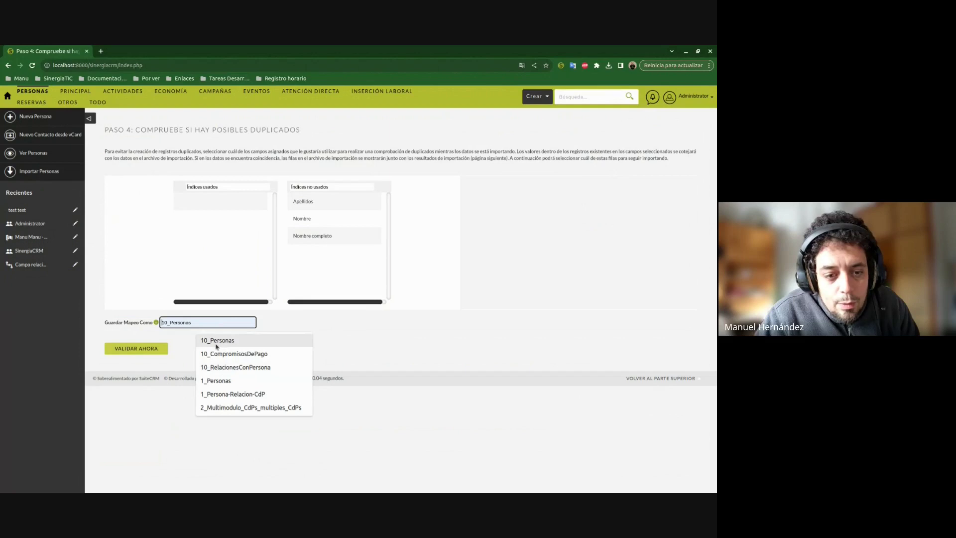
left_click(217, 345)
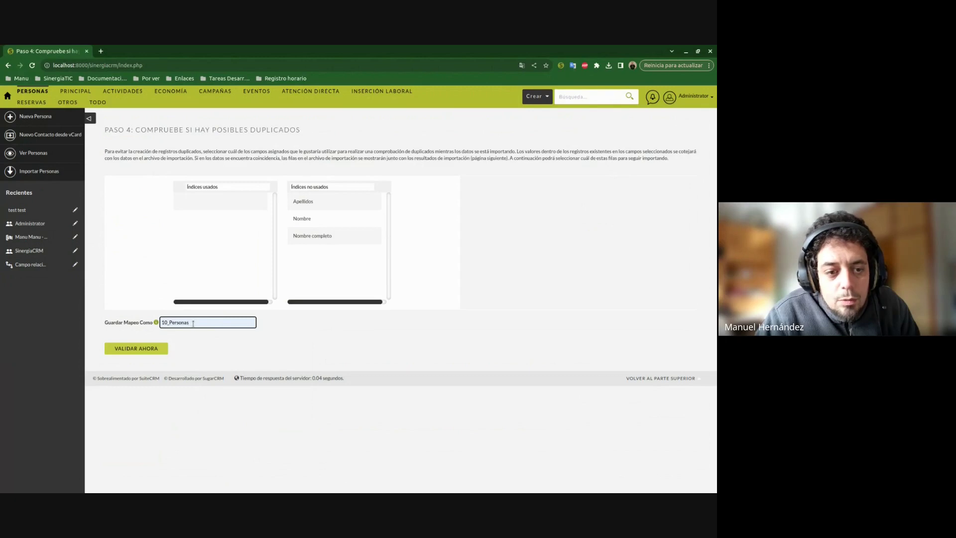
left_click_drag(193, 323, 160, 323)
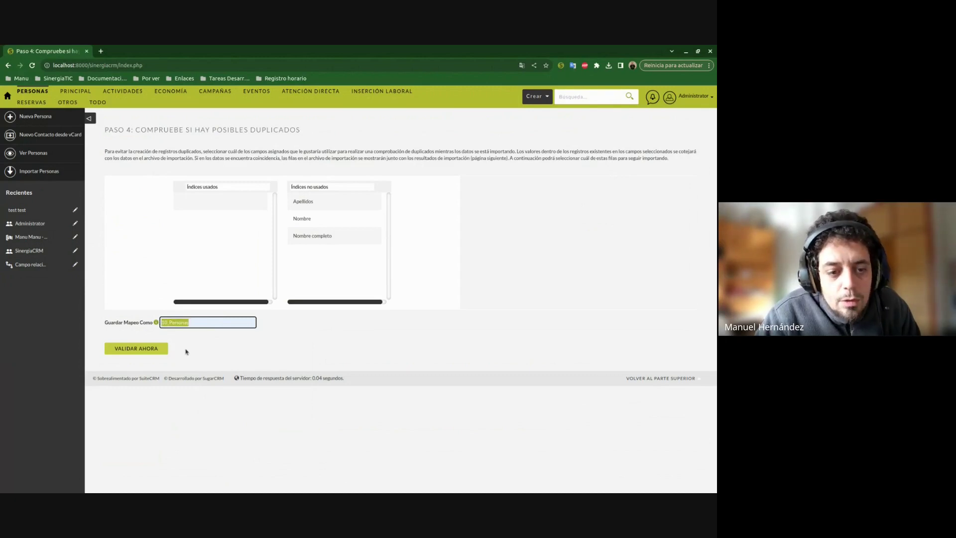
left_click(259, 342)
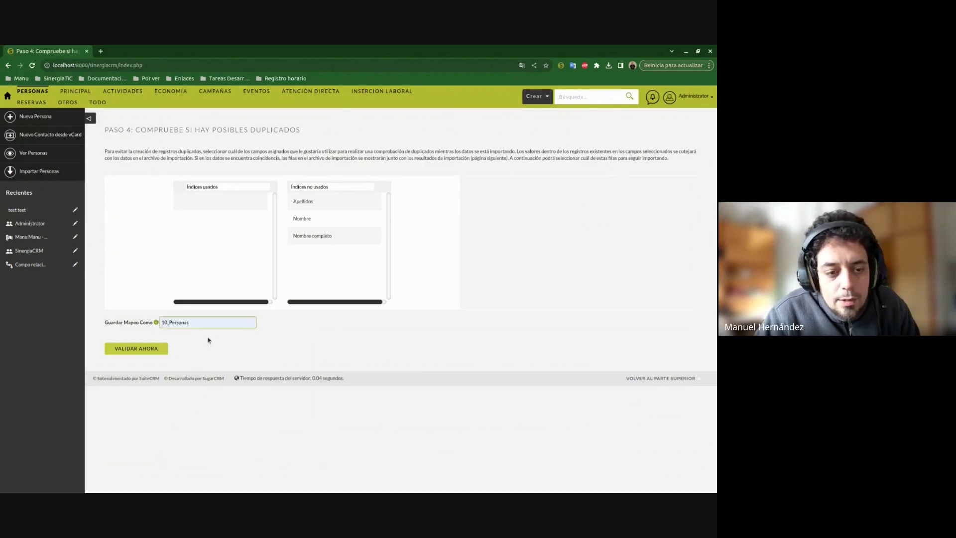
left_click(144, 350)
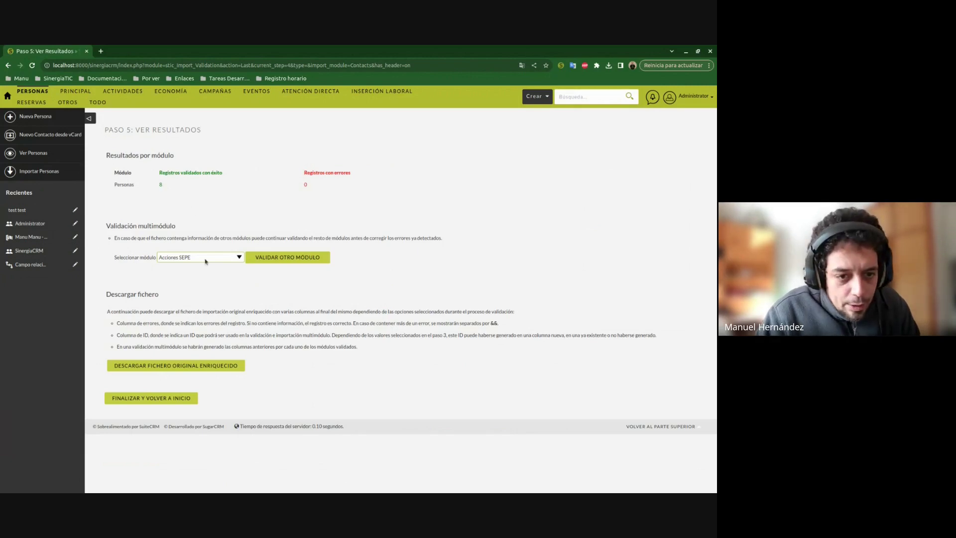
- Choose Relaciones con Personas as the other module to validate and proceed through the file steps to its field mapping
left_click(168, 258)
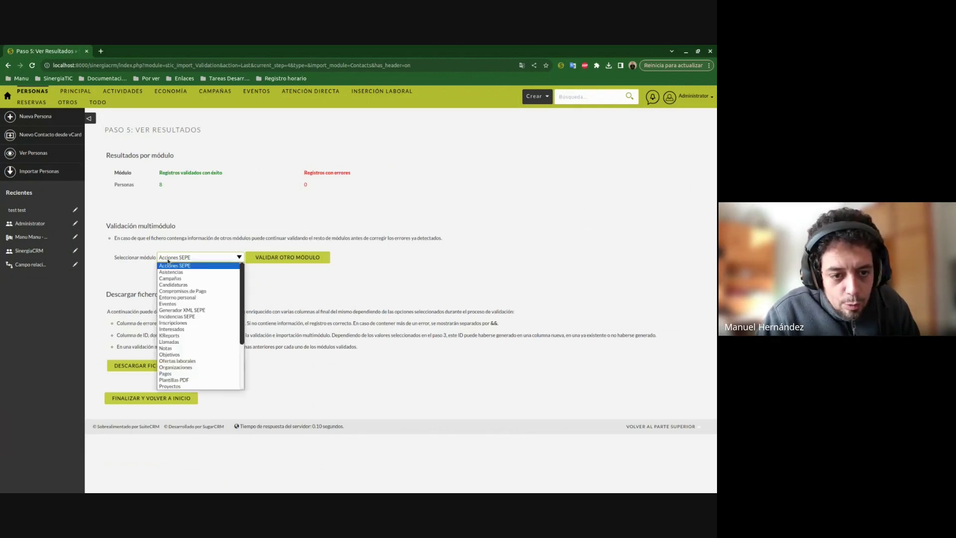
scroll(194, 308, "down", 5)
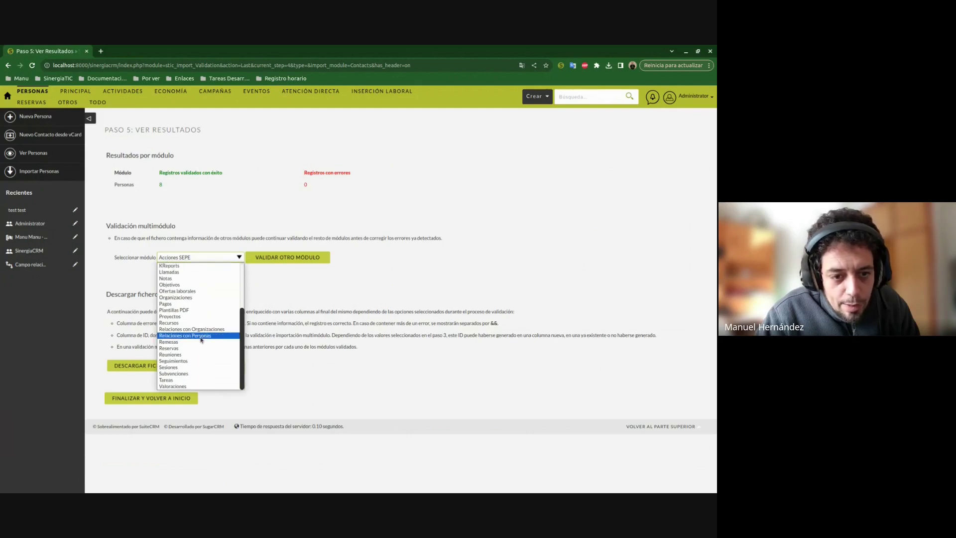
left_click(198, 336)
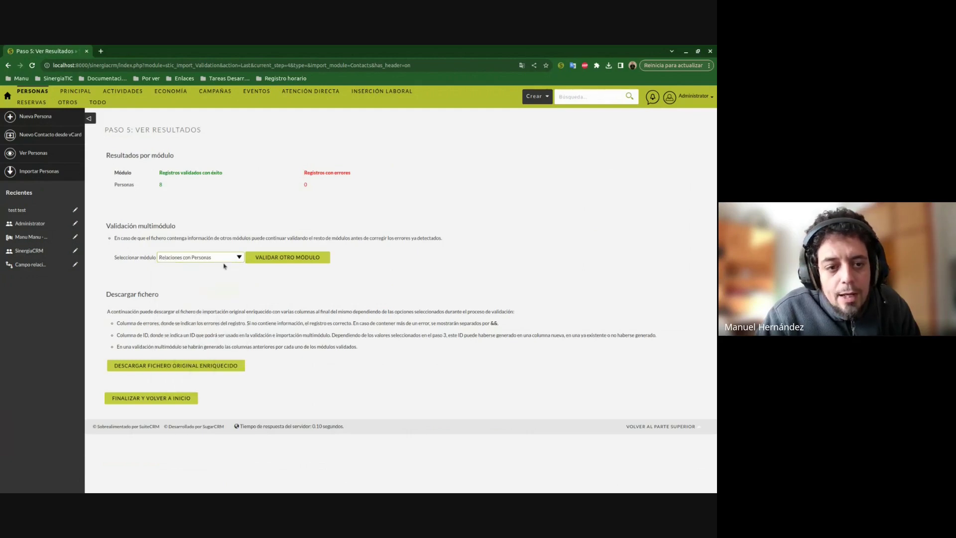
left_click(258, 261)
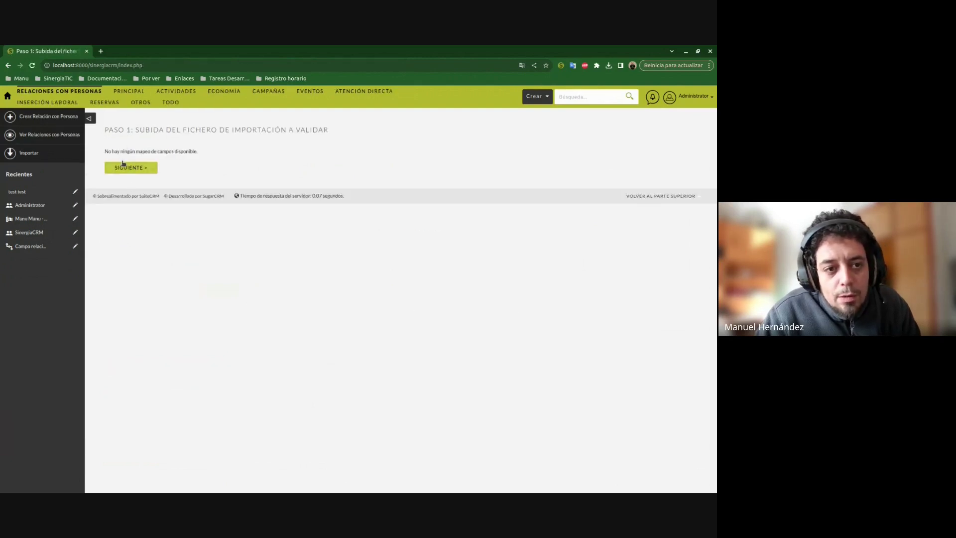
left_click(147, 171)
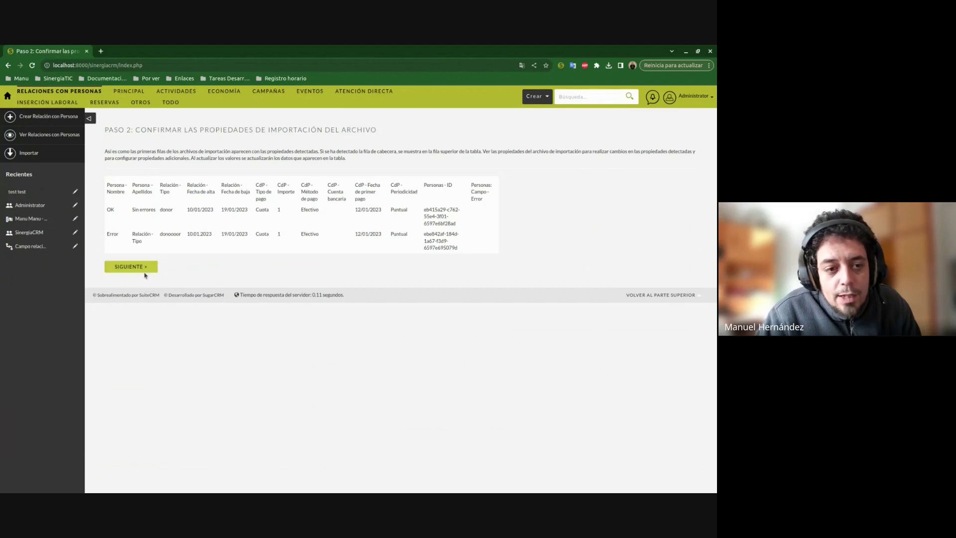
left_click(143, 268)
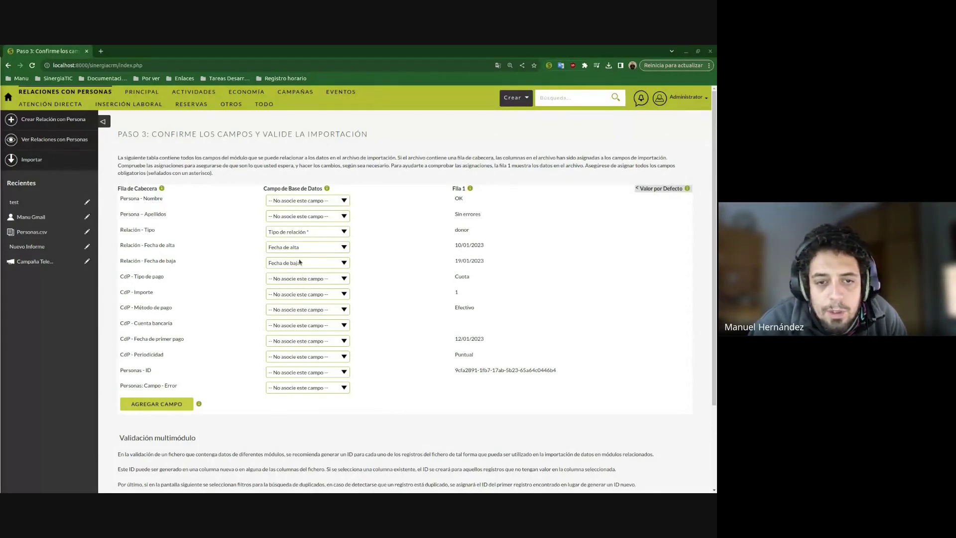
- Map the Personas - ID column to the Persona ID field in the Relaciones con Personas mapping
left_click(314, 373)
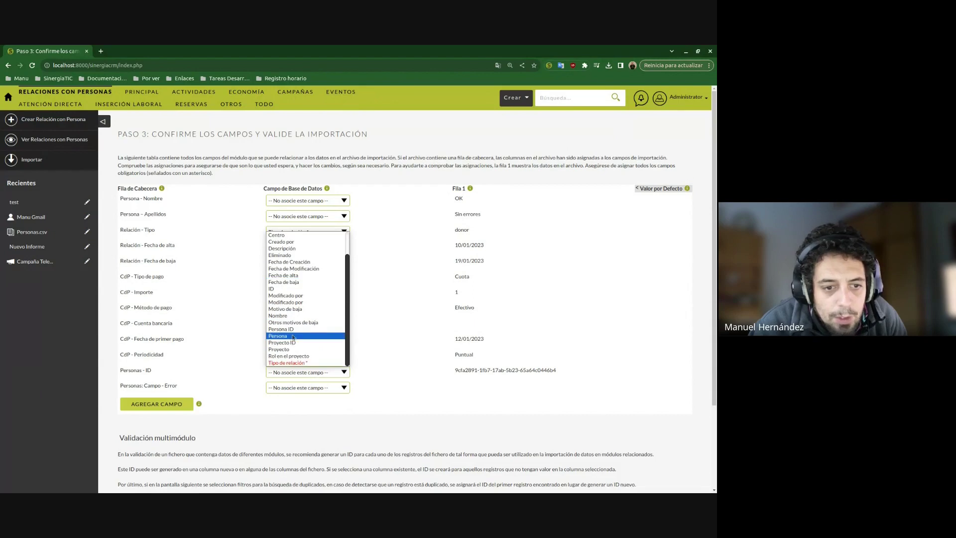
left_click(296, 330)
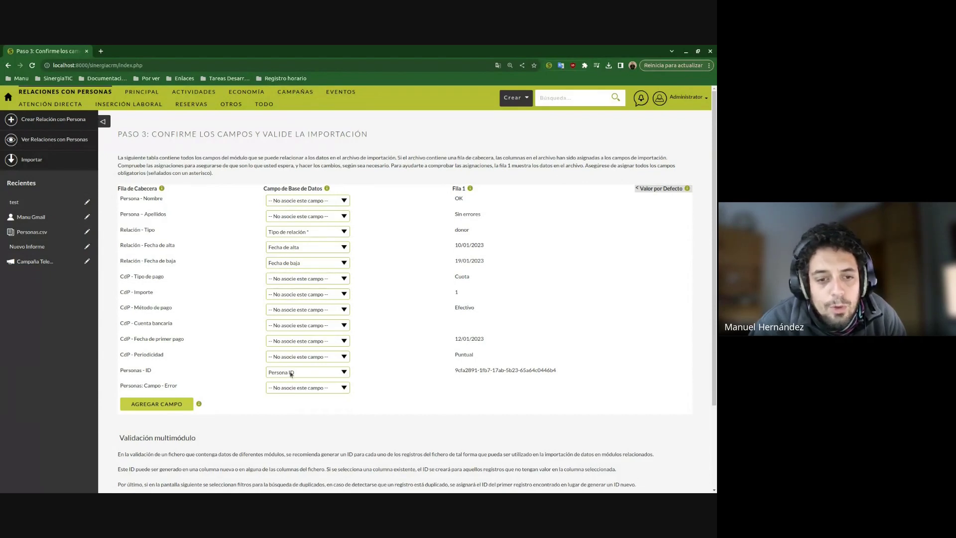
scroll(224, 288, "down", 3)
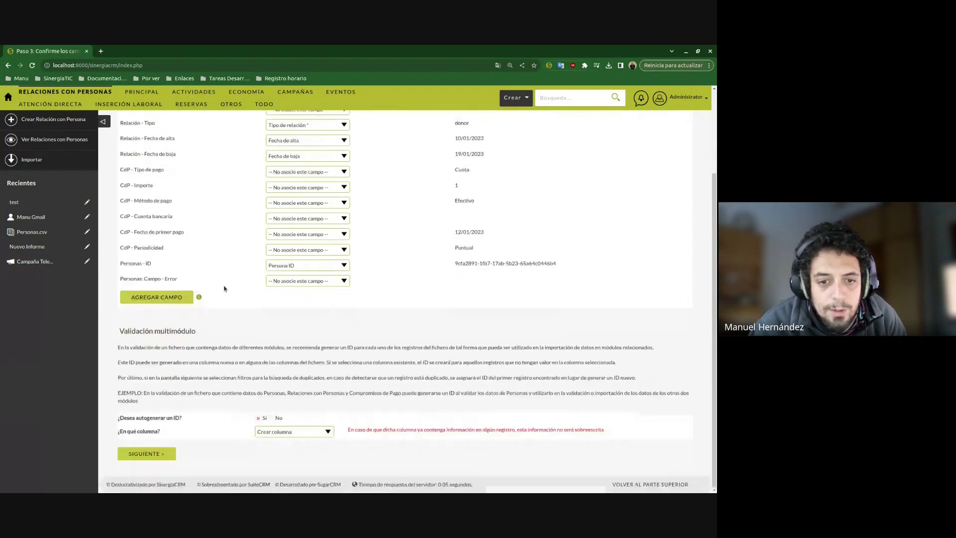
- Turn off ID autogeneration for Relaciones con Personas, name the saved mapping 10_RelacionesConPersona, and run the validation
left_click(272, 419)
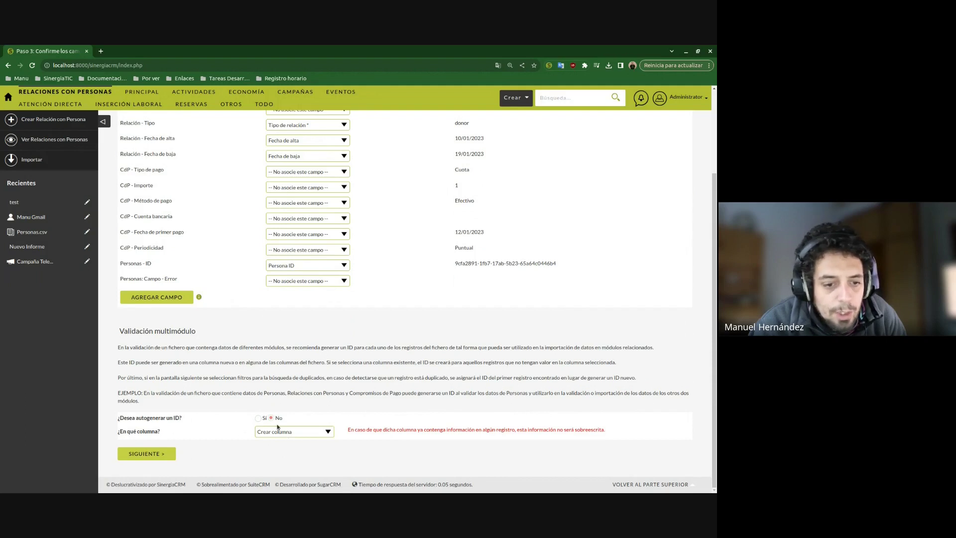
left_click(146, 453)
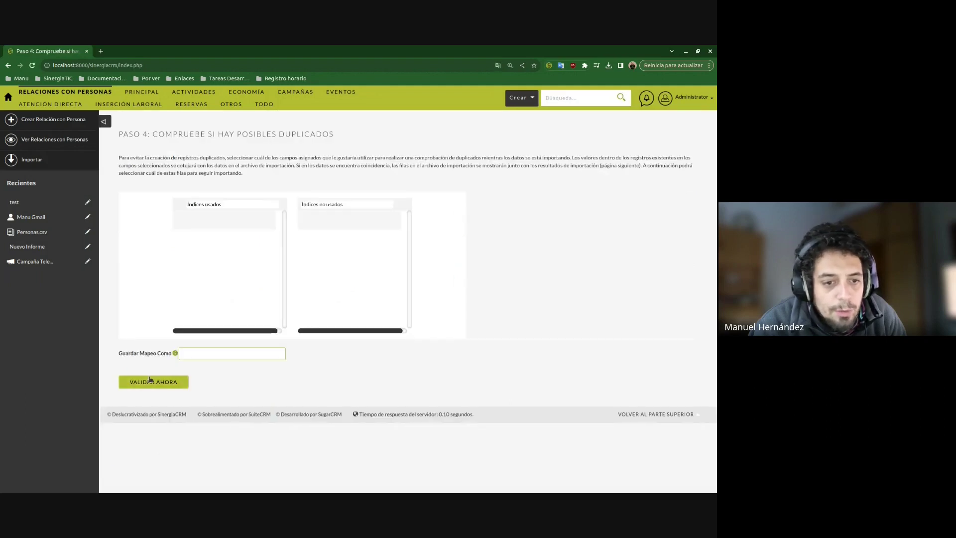
left_click(185, 354)
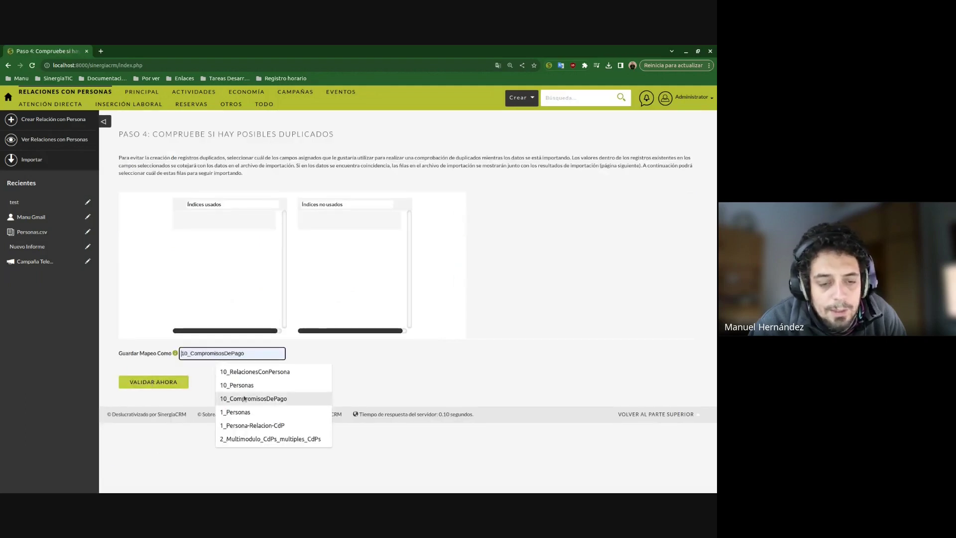
left_click(259, 372)
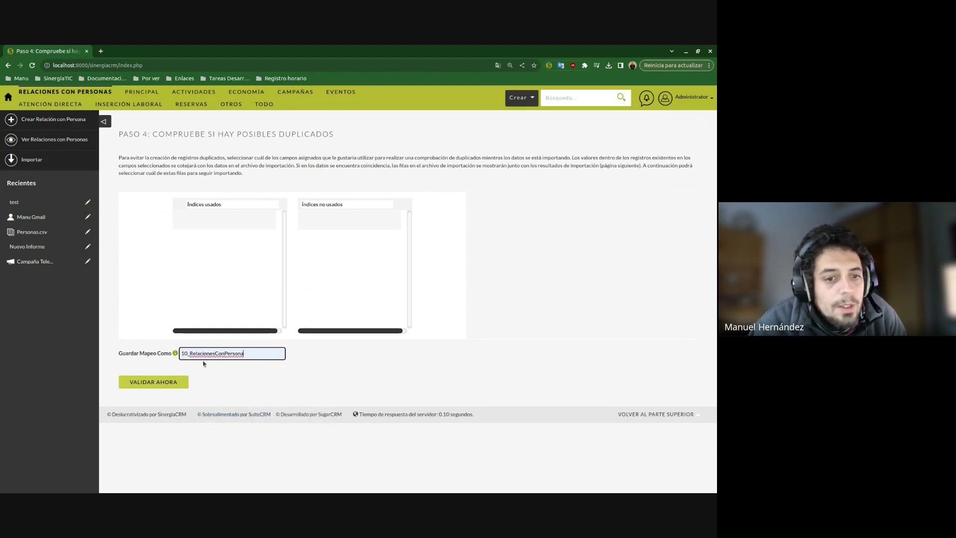
left_click(175, 383)
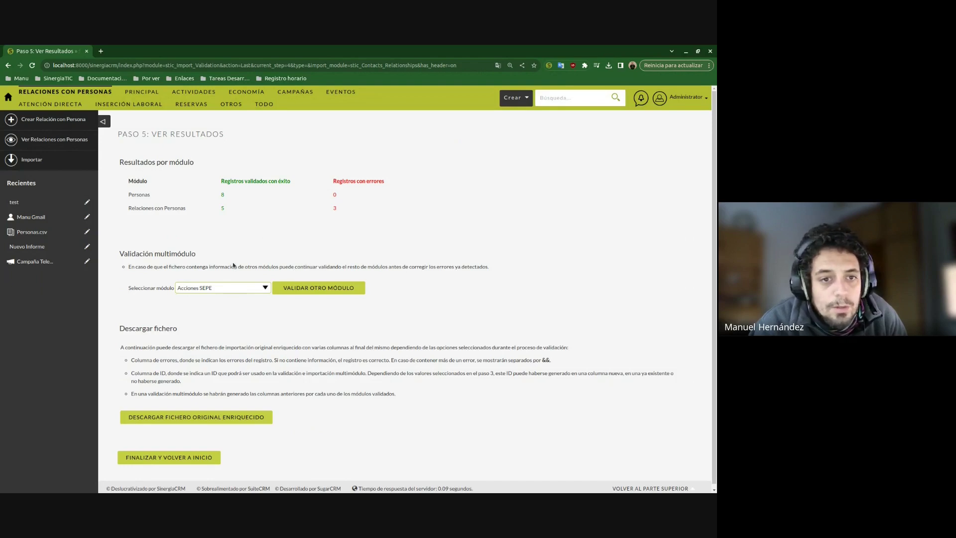
- Choose Compromisos de Pago as the other module to validate and proceed to its field mapping
left_click(244, 288)
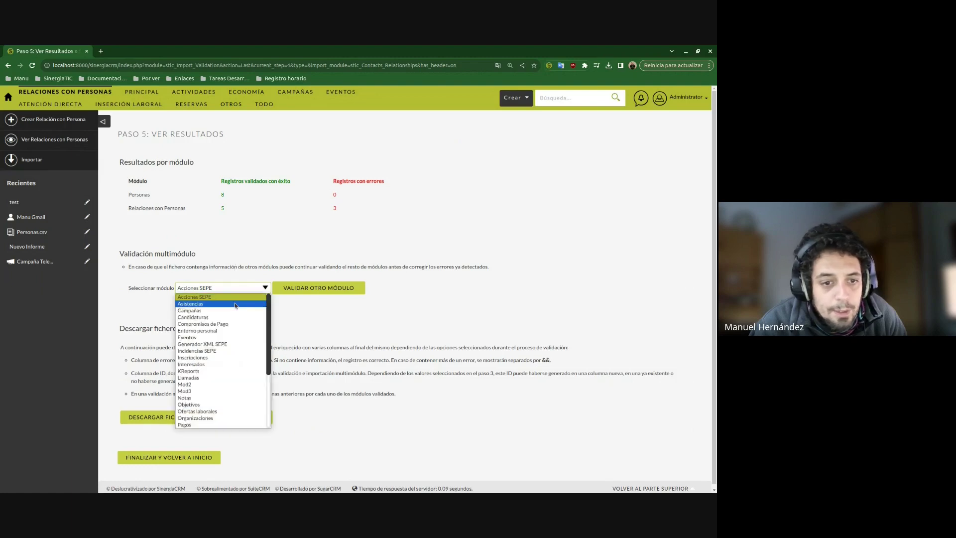
left_click(224, 325)
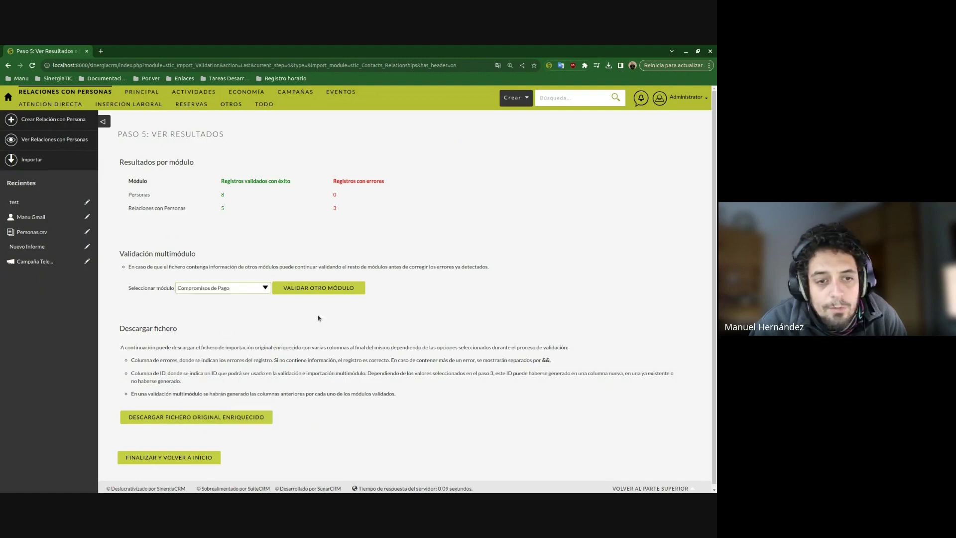
left_click(334, 292)
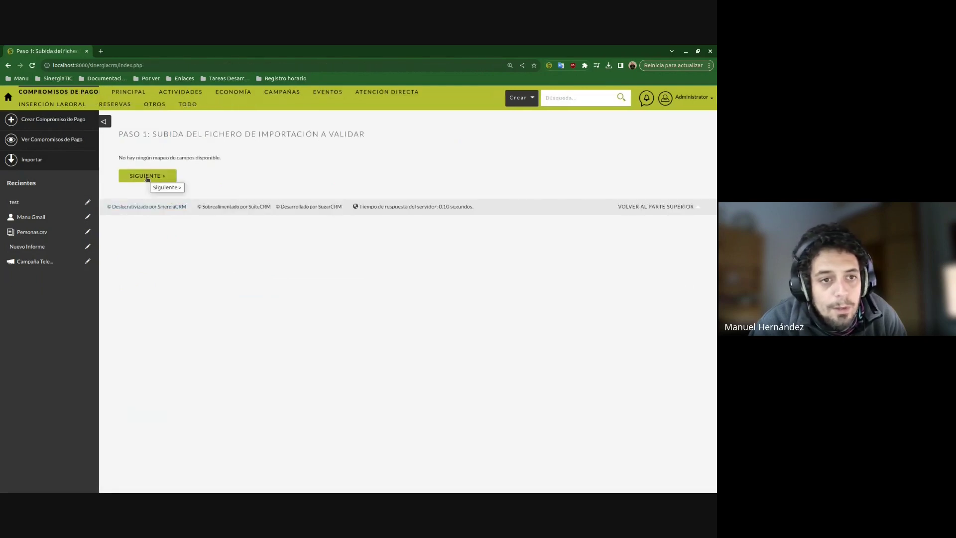
left_click(147, 177)
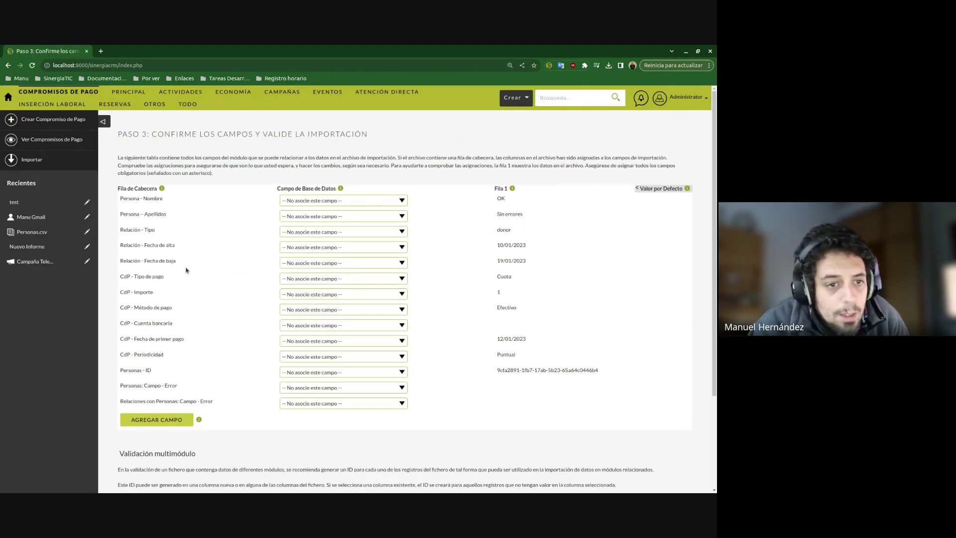
- Map the CdP columns Tipo de pago, Importe and Método de pago to the Tipo de pago, Importe and Medio de pago fields
left_click(297, 279)
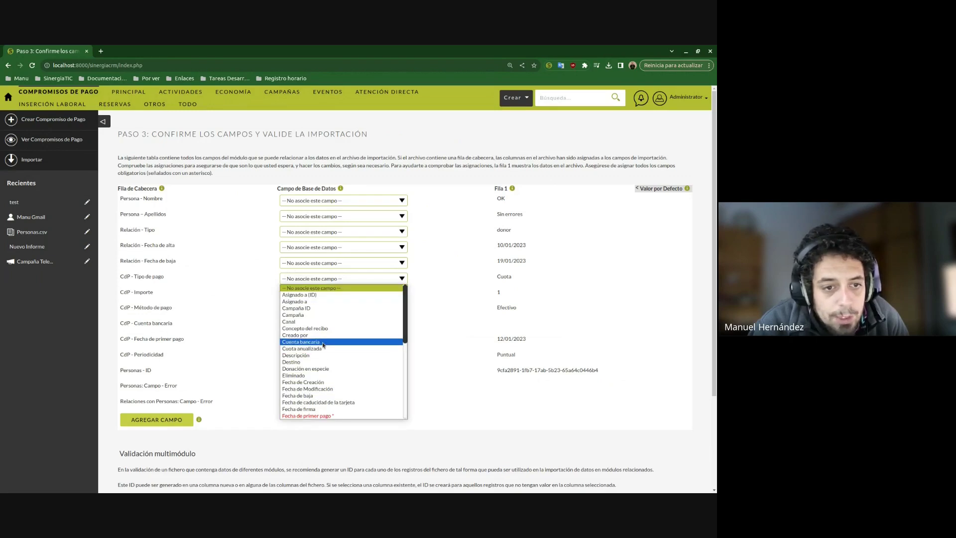
scroll(322, 344, "down", 10)
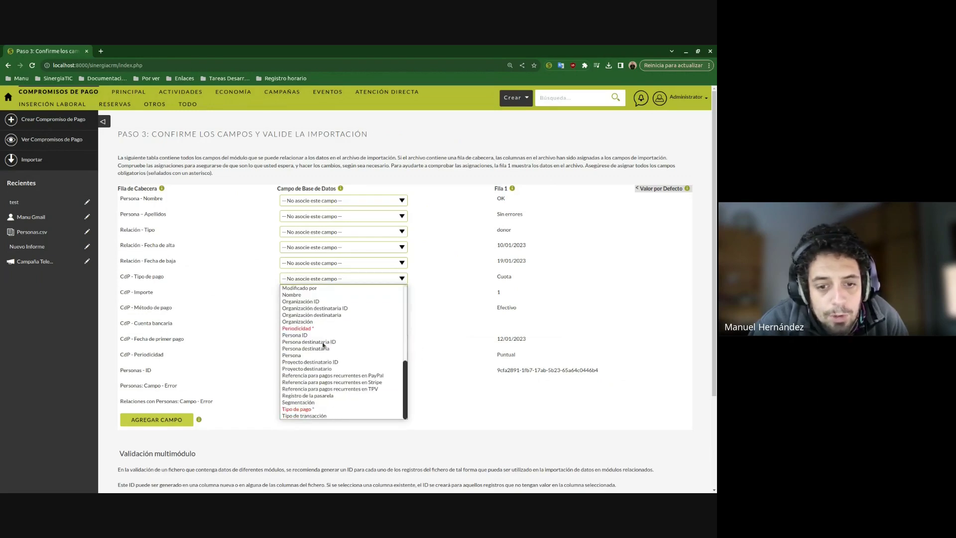
left_click(298, 408)
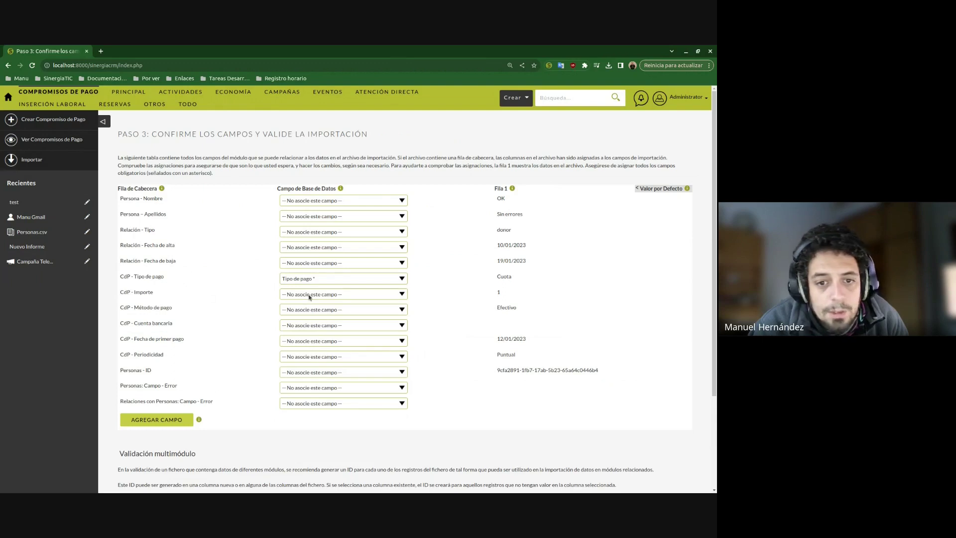
left_click(309, 294)
scroll(310, 411, "down", 5)
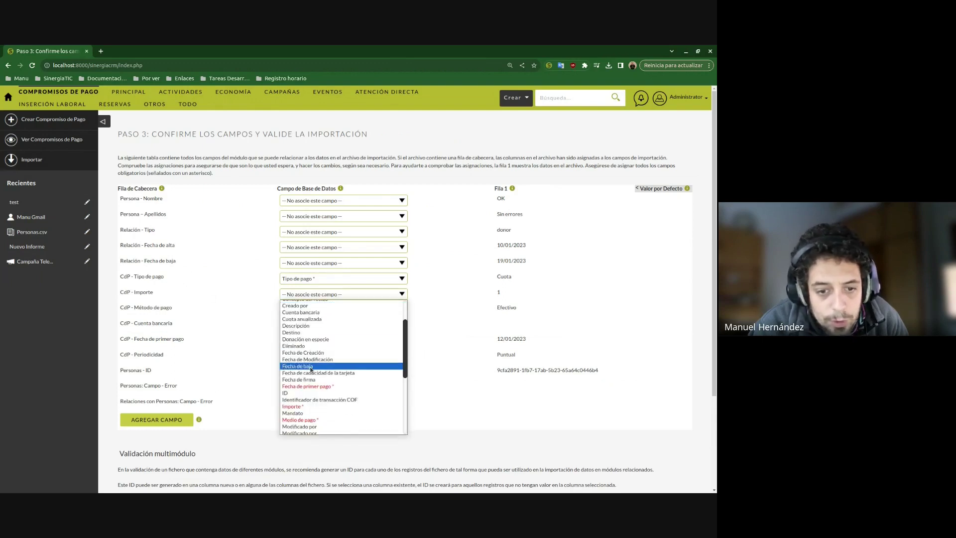
left_click(309, 407)
left_click(320, 308)
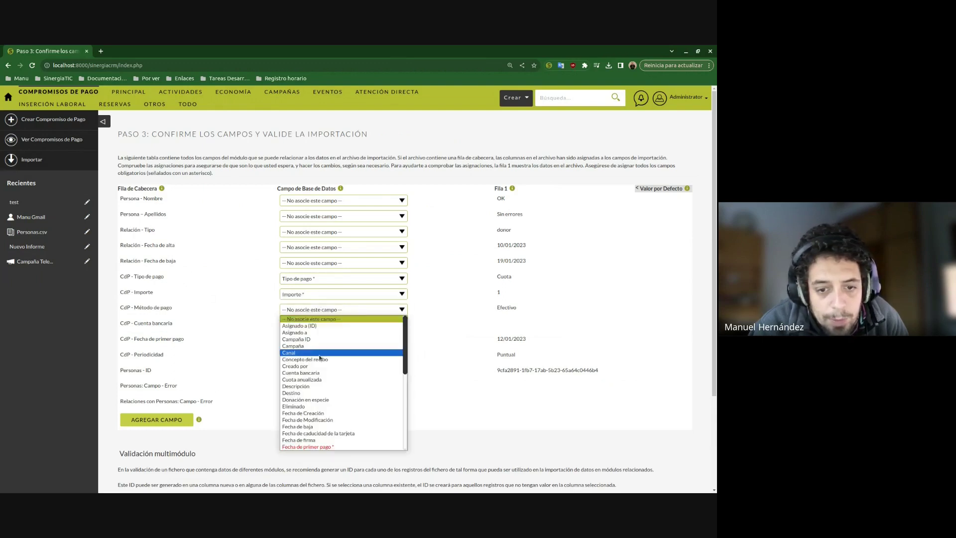
scroll(316, 371, "down", 6)
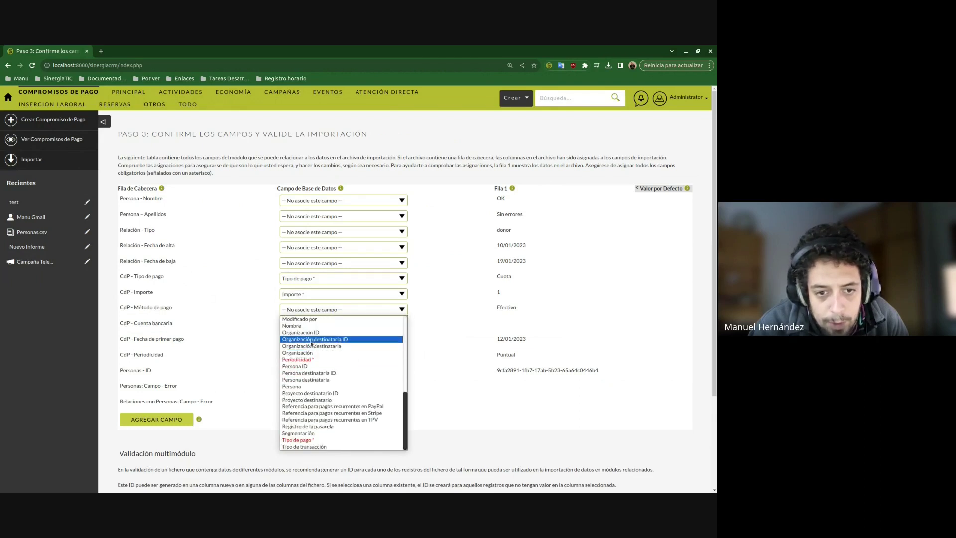
left_click(312, 351)
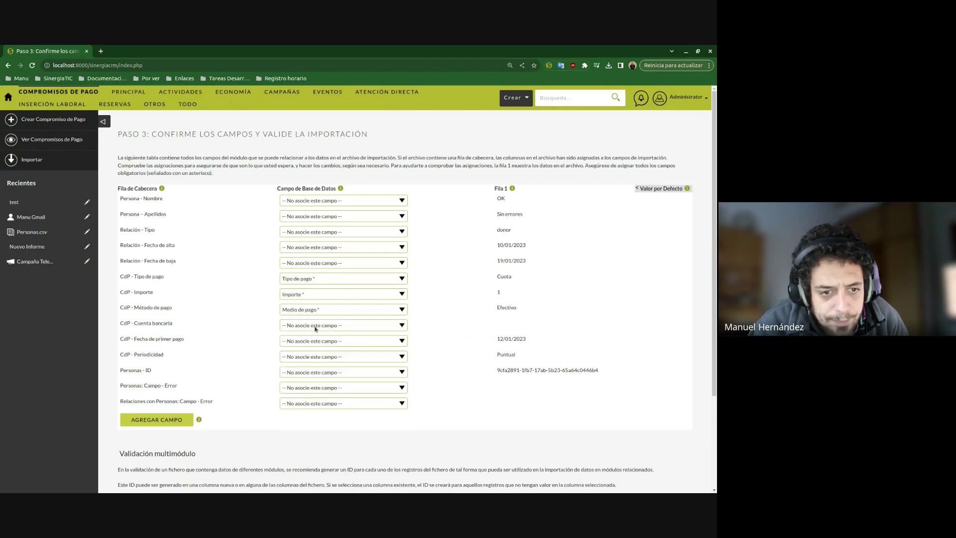
- Map the CdP columns Cuenta bancaria, Fecha de primer pago and Periodicidad to the fields of the same names
left_click(317, 326)
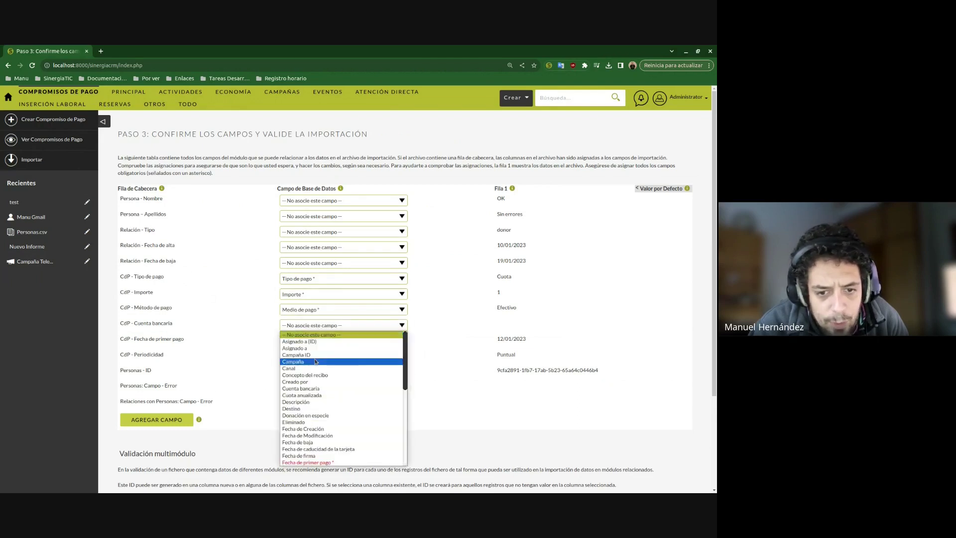
left_click(319, 388)
left_click(318, 342)
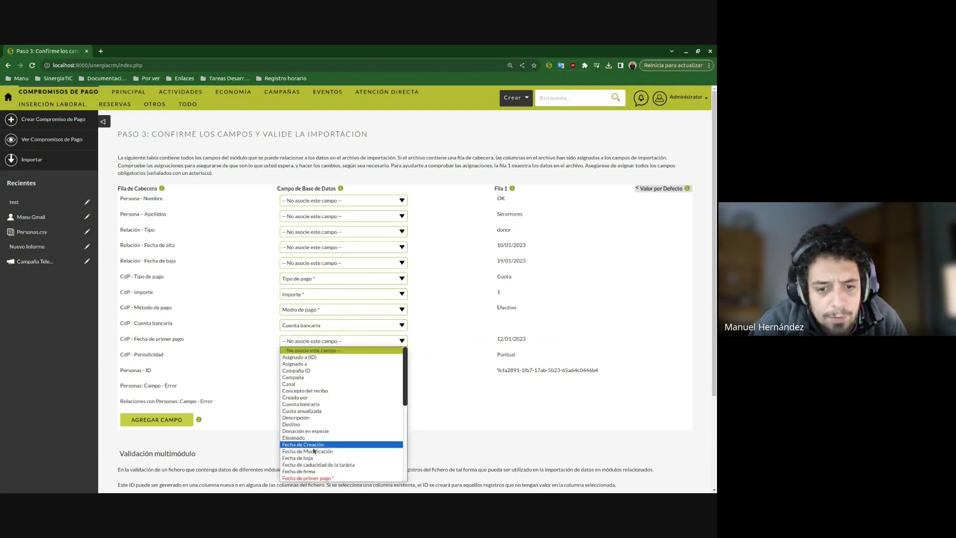
left_click(319, 478)
left_click(318, 357)
scroll(320, 343, "down", 5)
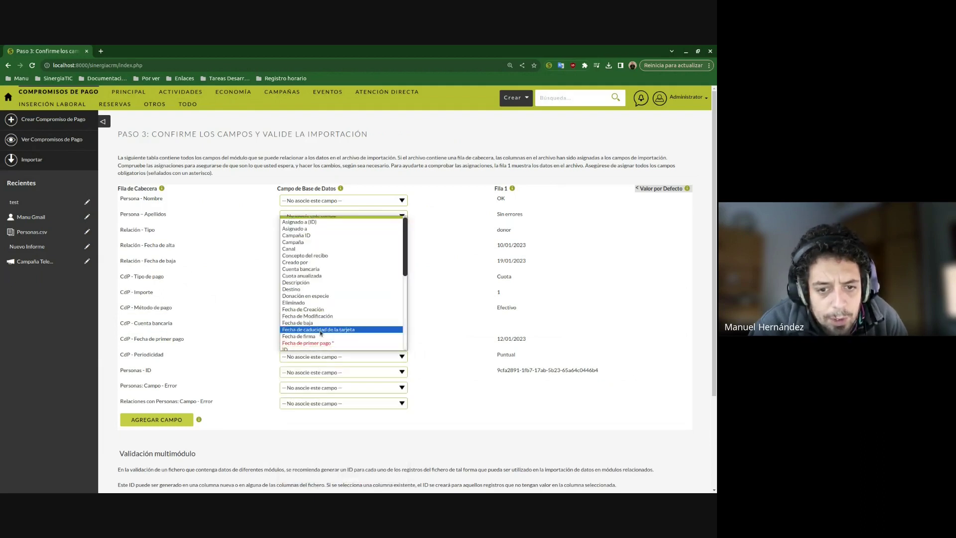
left_click(316, 260)
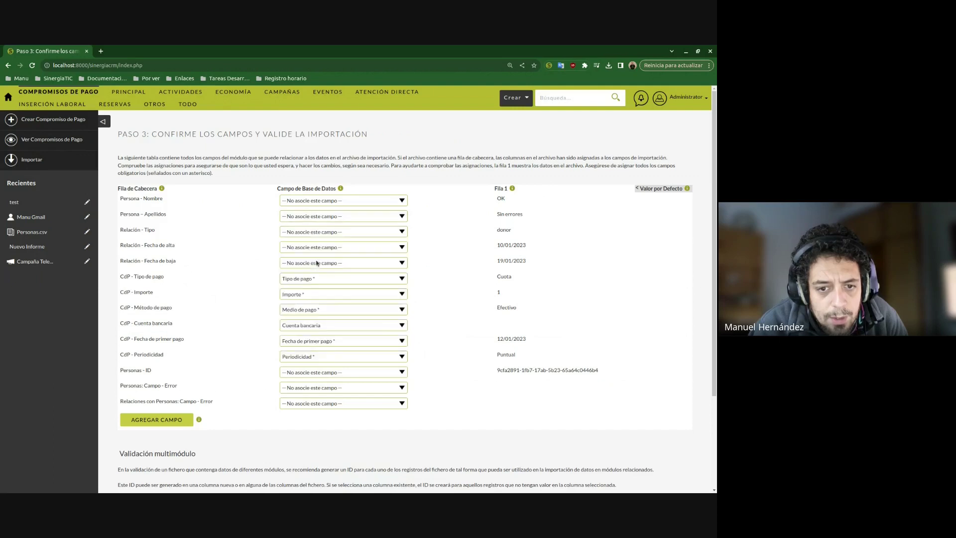
- Map the Personas - ID column to the Persona ID field in the Compromisos de Pago mapping
left_click(314, 373)
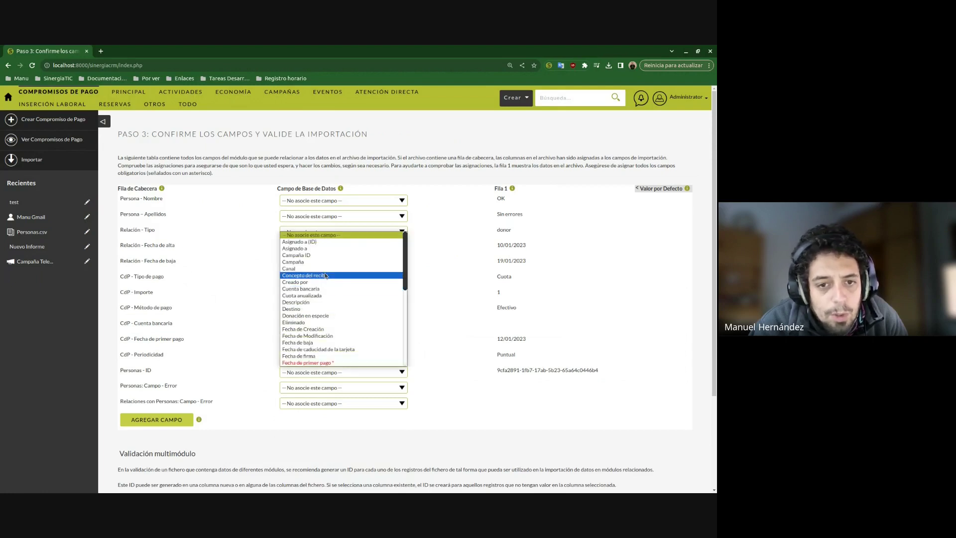
scroll(324, 275, "down", 10)
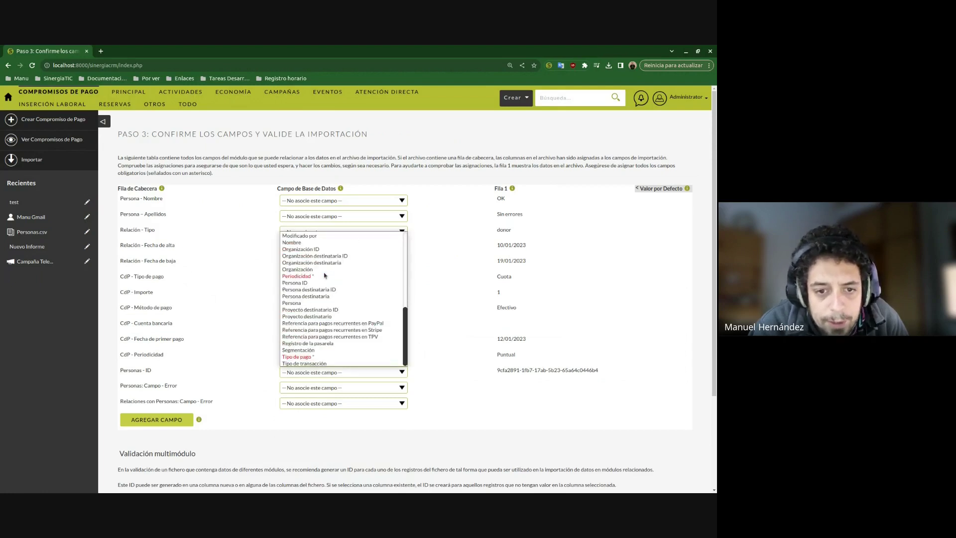
left_click(307, 283)
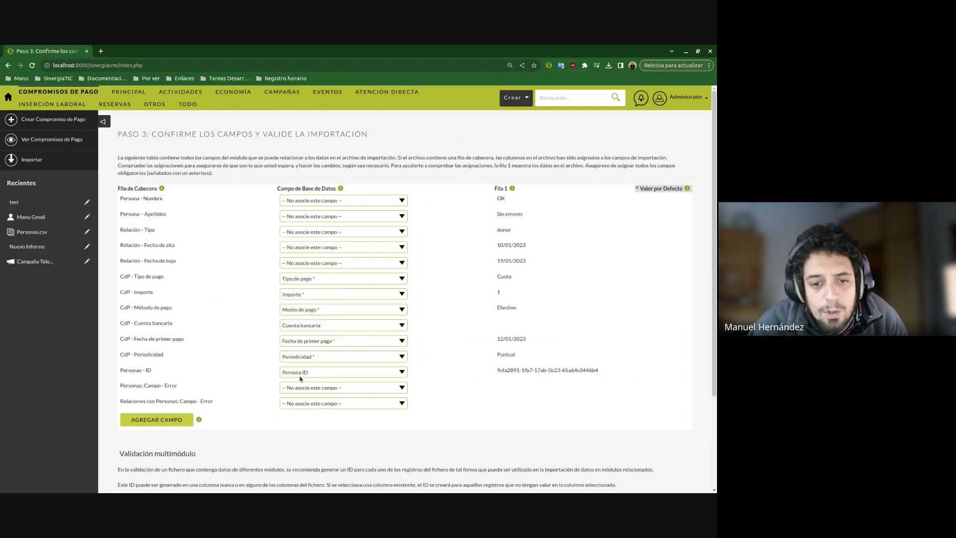
- Set ID autogeneration to No for Compromisos de Pago and run its validation without any duplicate-check indexes
scroll(216, 307, "down", 3)
left_click(264, 418)
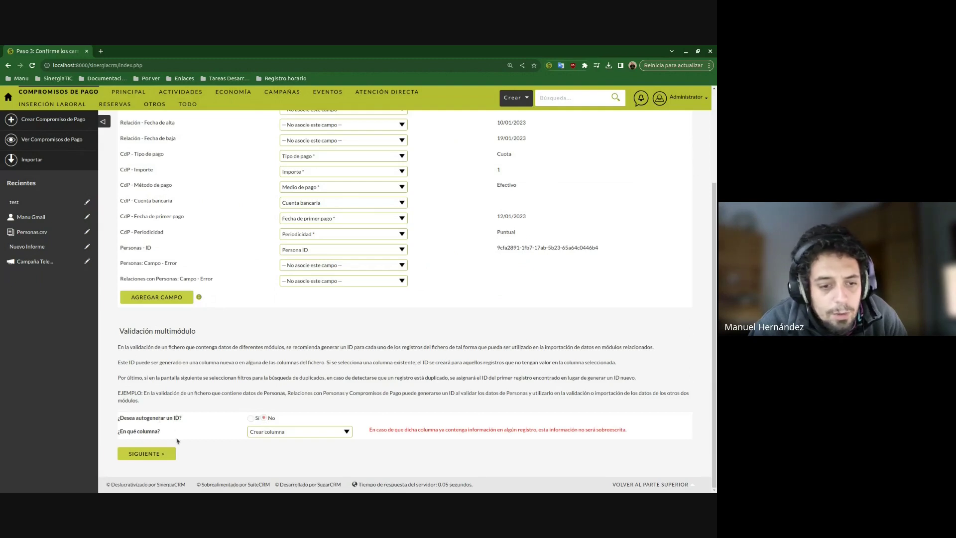
left_click(152, 454)
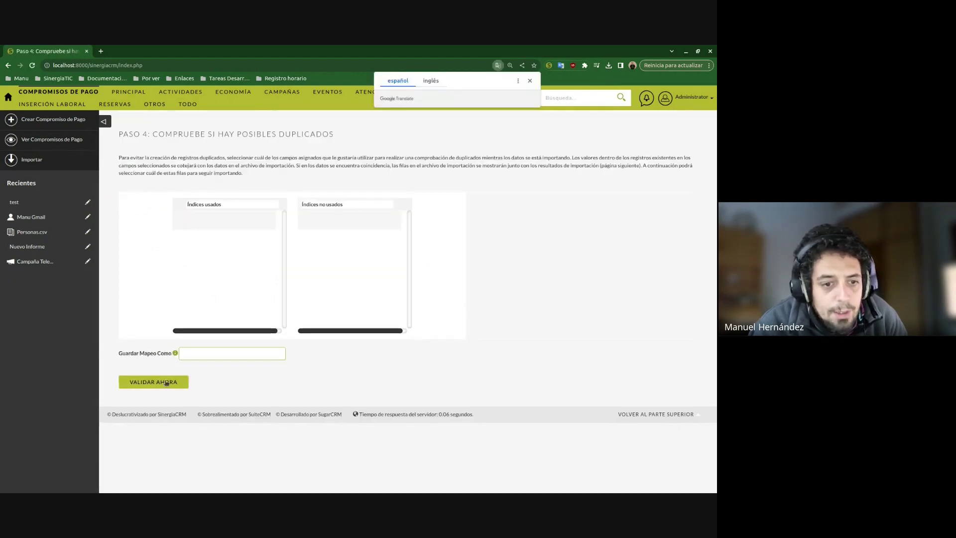
left_click(163, 383)
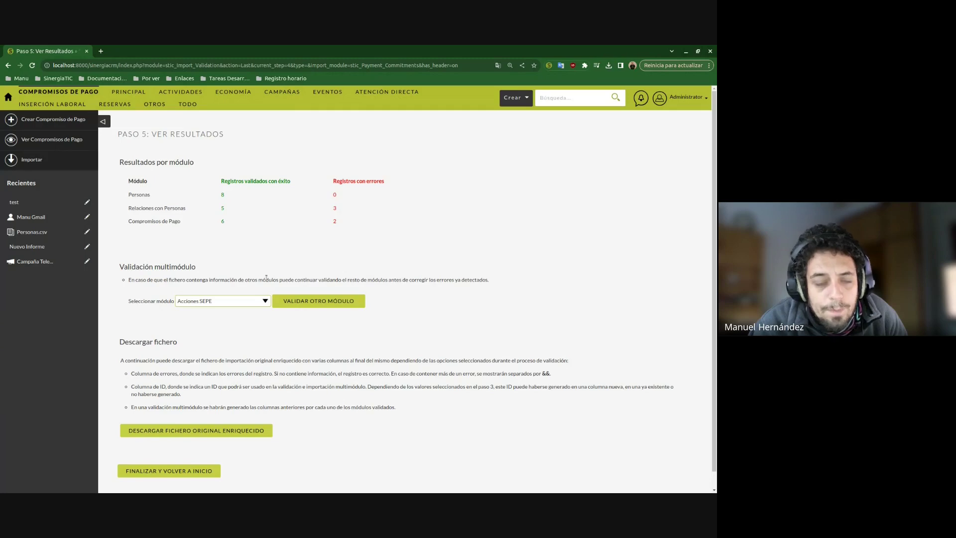
- Download the enriched original file under its proposed name and open it in LibreOffice Calc with the proposed import settings
scroll(266, 278, "down", 1)
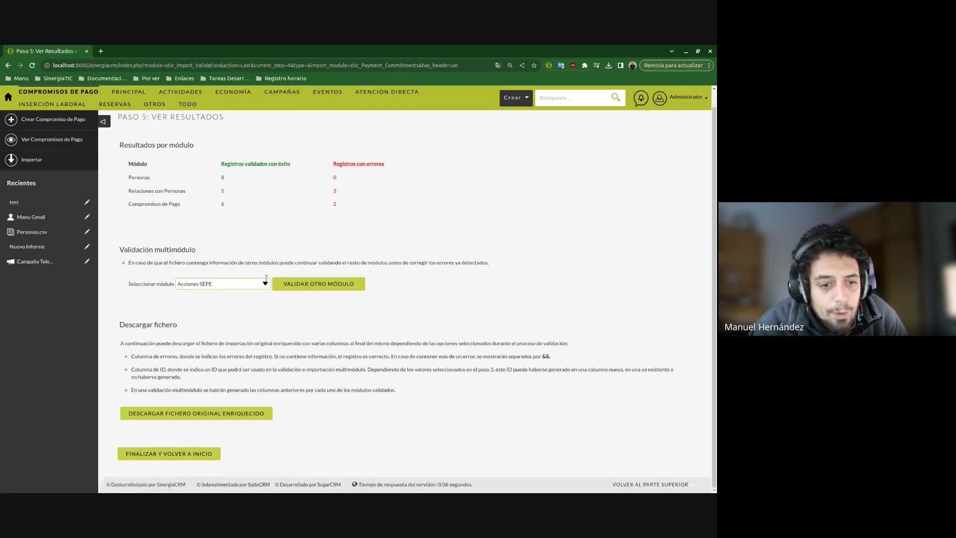
left_click(235, 414)
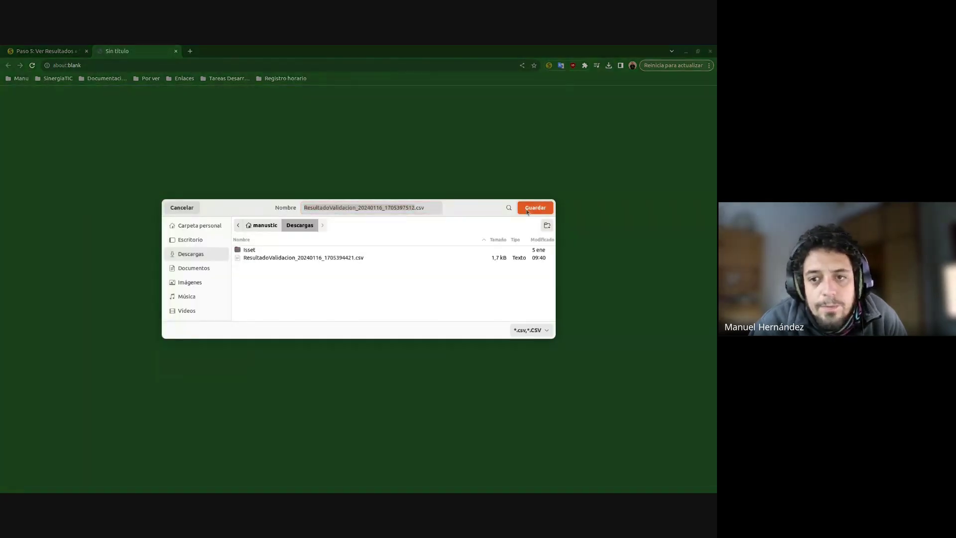
left_click(535, 208)
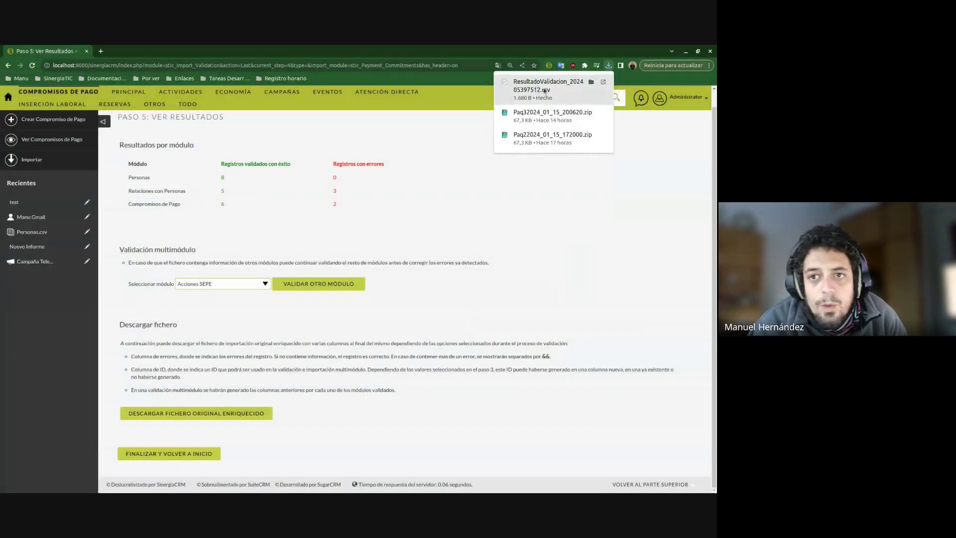
left_click(545, 90)
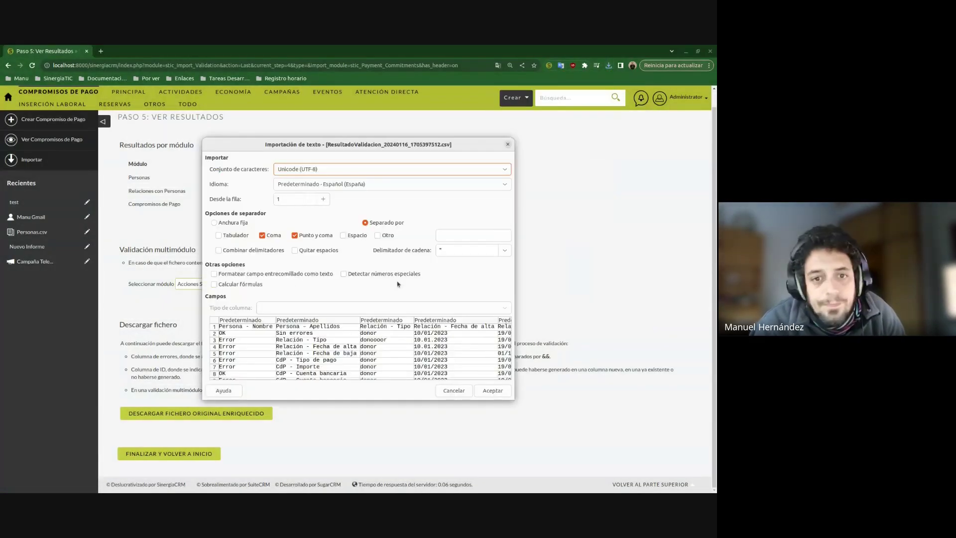
left_click(499, 395)
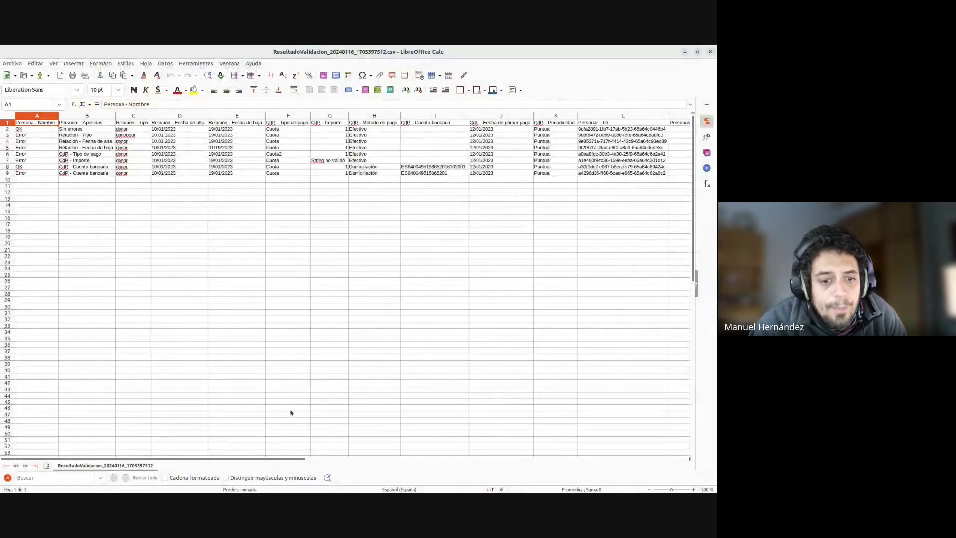
- Examine the error columns for Relaciones con Personas and Compromisos de Pago, including the row with several errors separated by &&
left_click_drag(290, 462, 538, 475)
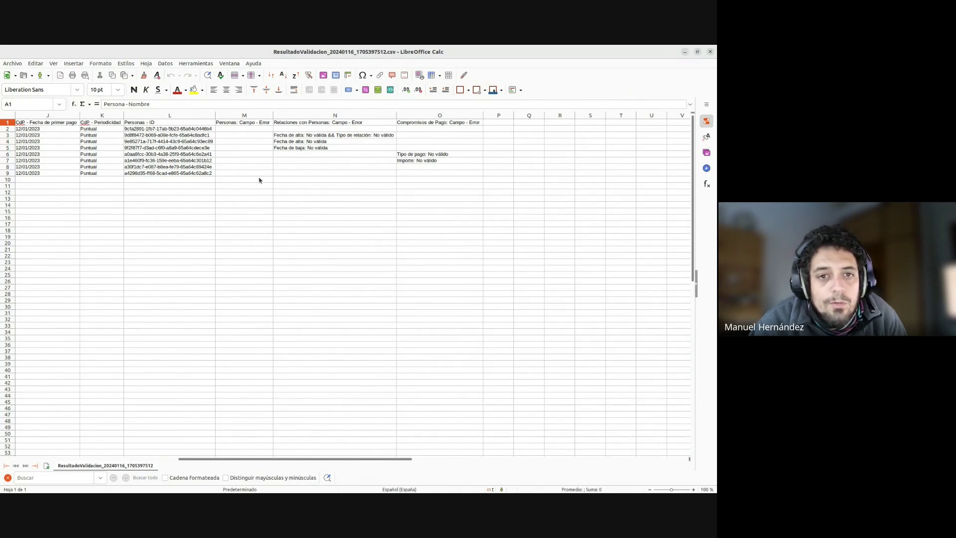
left_click(308, 135)
left_click(309, 148)
left_click(310, 142)
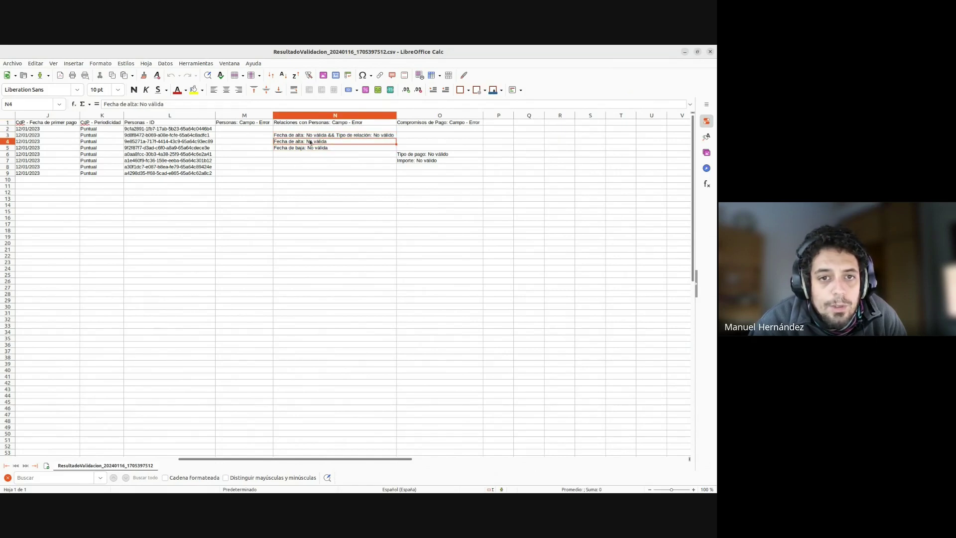
left_click(428, 156)
left_click(429, 161)
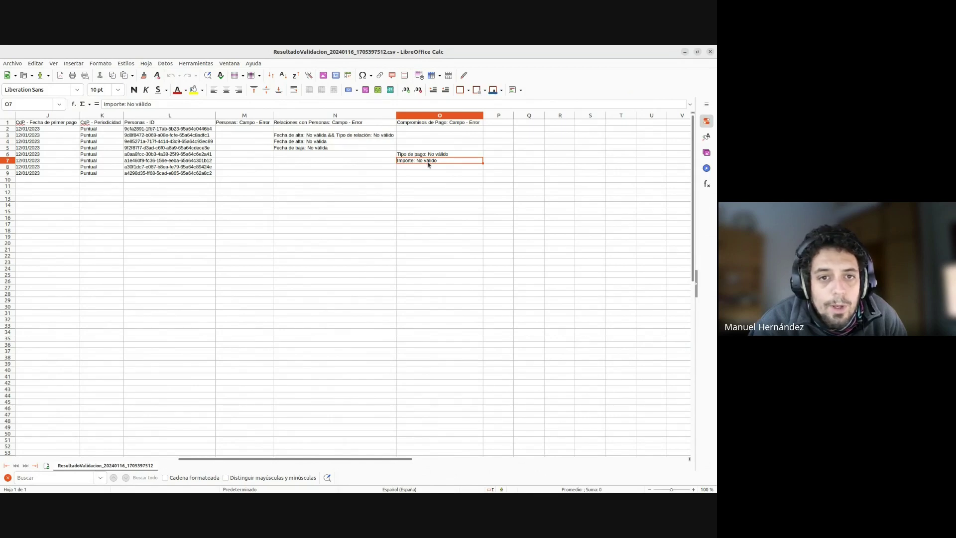
left_click(299, 135)
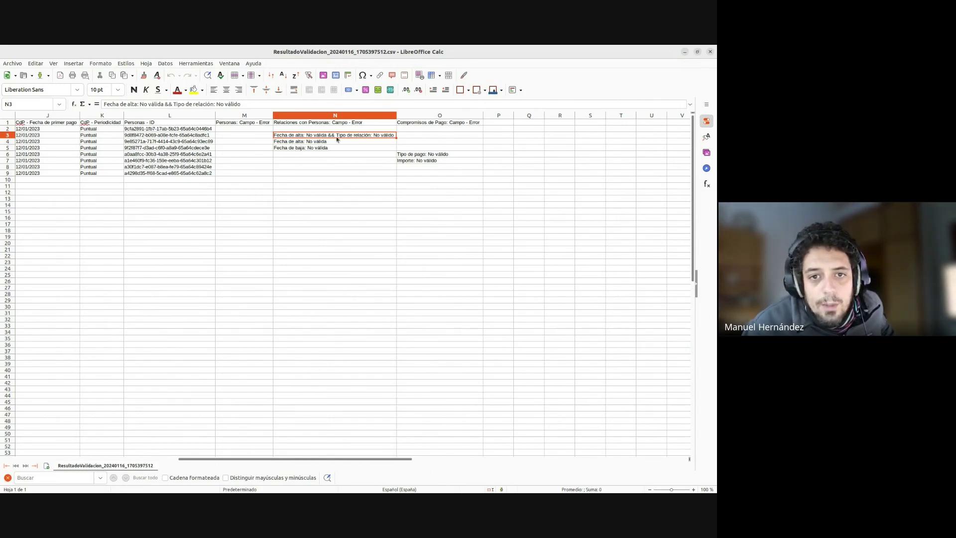
- Correct the Relación - Tipo value in row 3 to donor
scroll(319, 152, "left", 5)
left_click(135, 135)
left_click(135, 129)
left_click(135, 135)
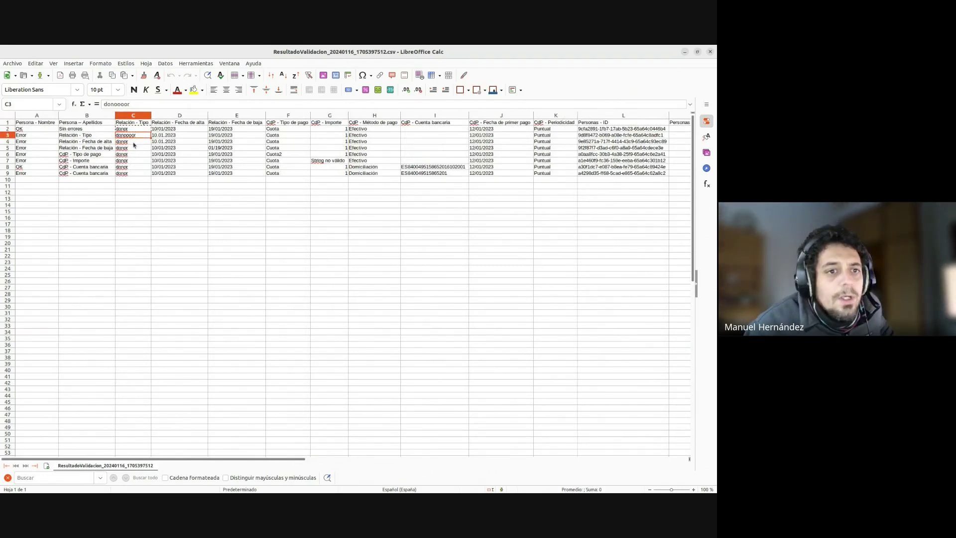
type("donor")
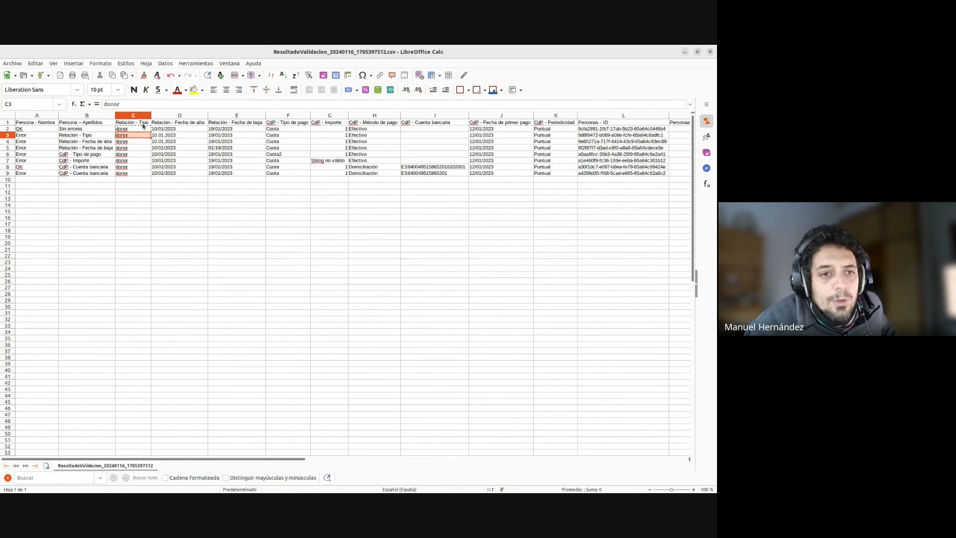
- Copy the valid date 10/01/2023 from row 2 into the Relación - Fecha de alta cells of rows 3 and 4
left_click(165, 130)
key("ctrl+c")
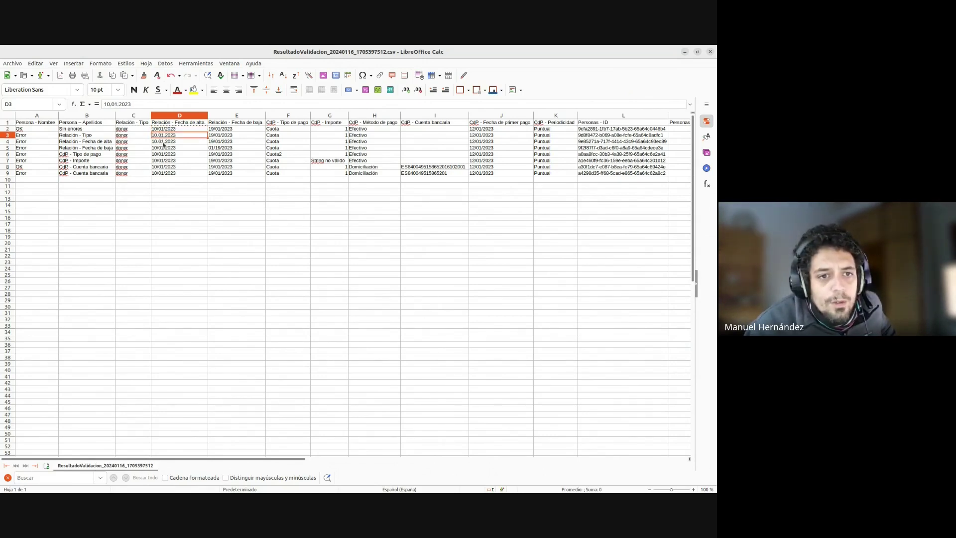
key("ctrl+v")
left_click(164, 142)
key("ctrl+v")
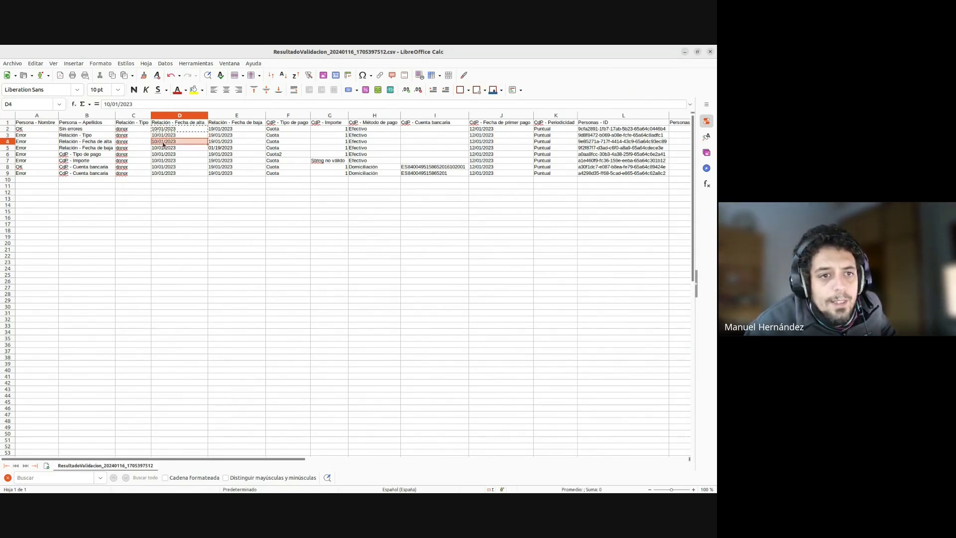
- Replace the invalid Relación - Fecha de baja in row 5 with a copy of 19/01/2023 from the row above
left_click(220, 150)
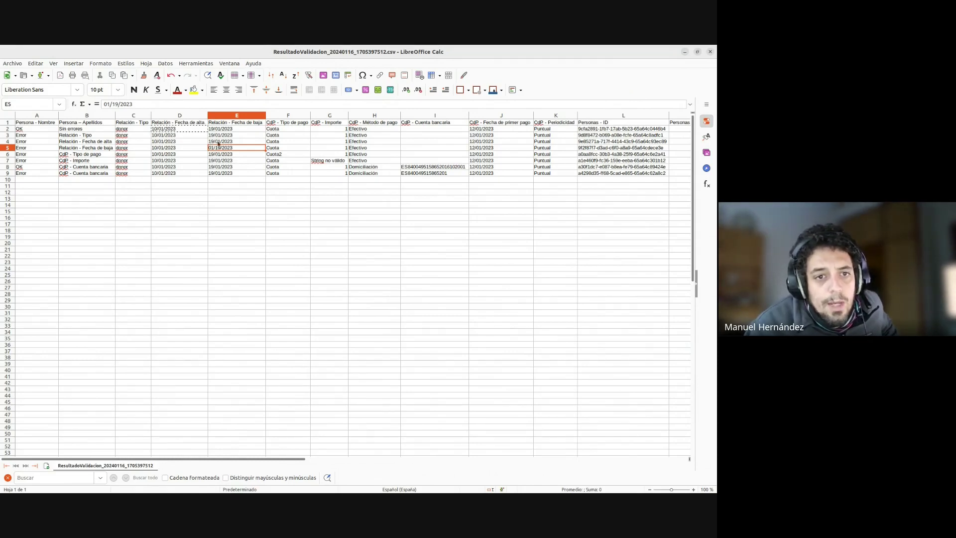
left_click(220, 142)
key("ctrl+c")
key("Down")
key("ctrl+v")
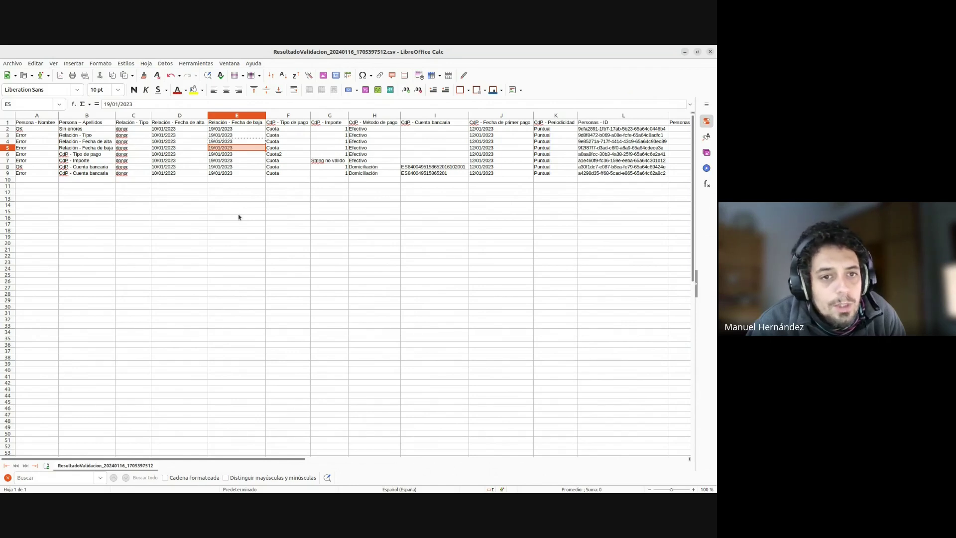
- Save the corrected spreadsheet as a new CSV file named ResultadoValidacion_Corregido in the Descargas folder
left_click(13, 64)
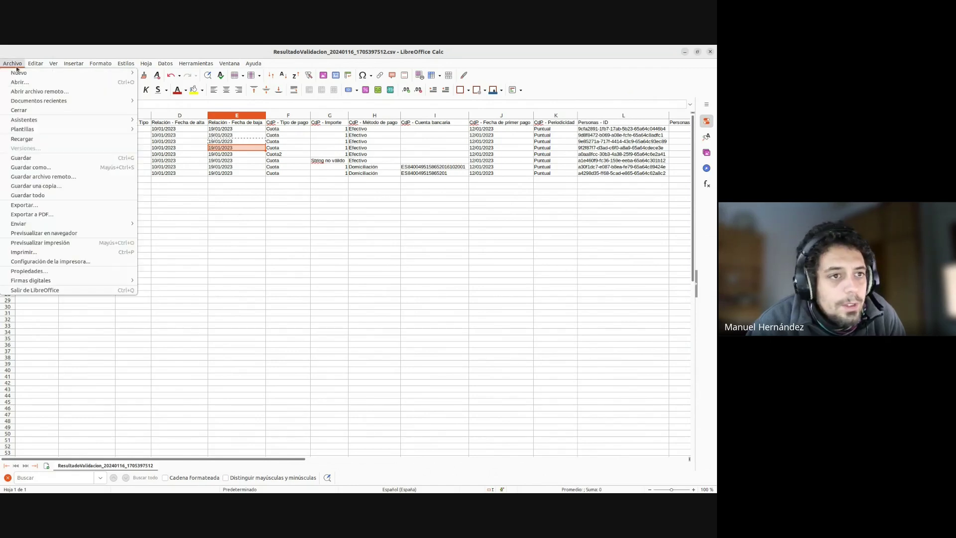
mouse_move(19, 75)
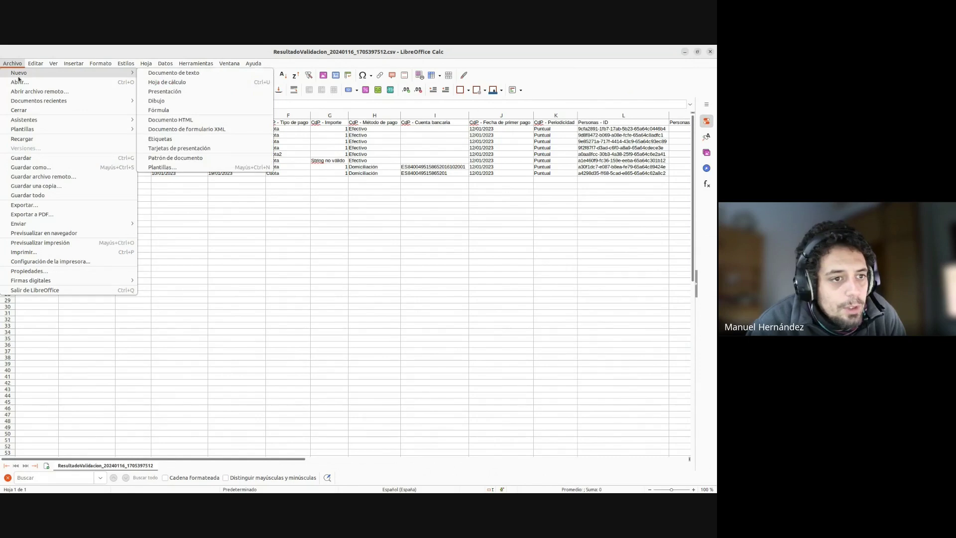
left_click(31, 167)
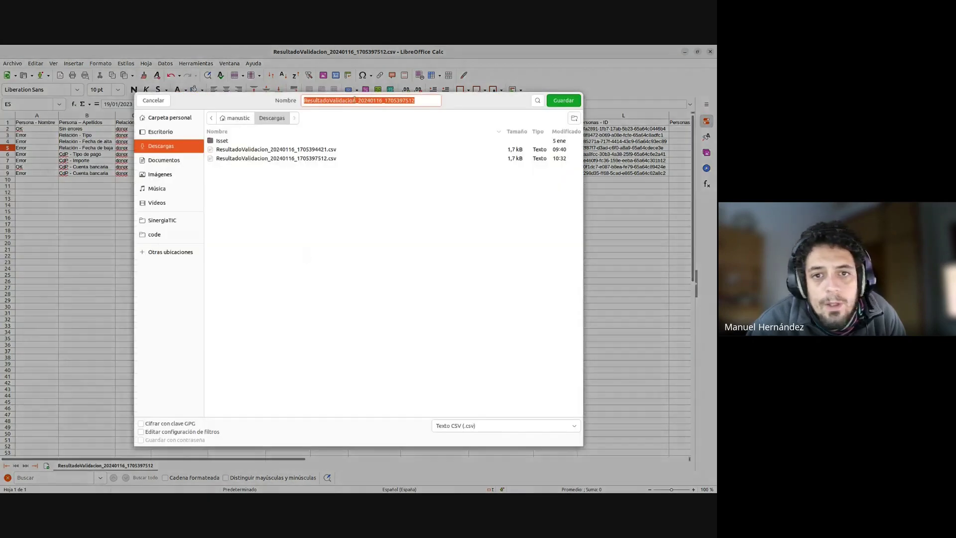
left_click(375, 101)
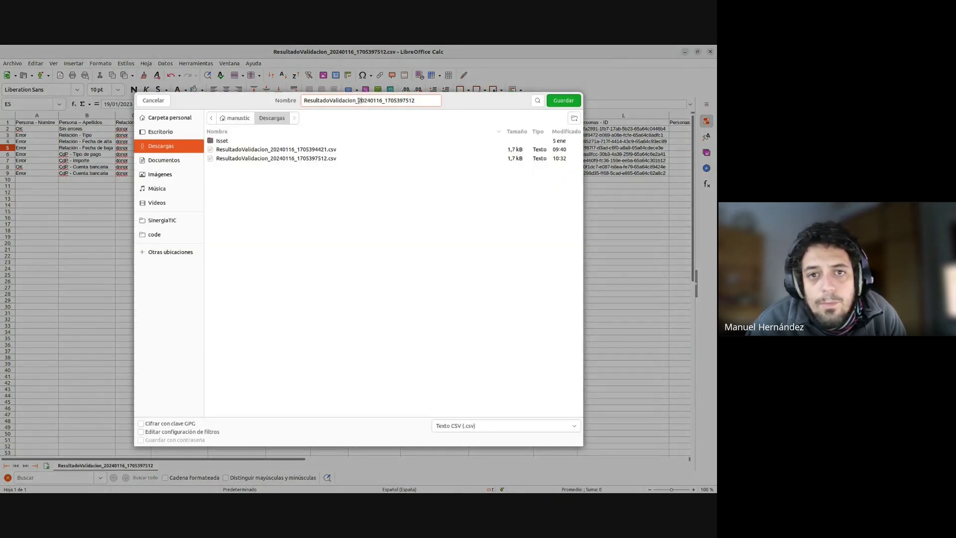
left_click_drag(358, 101, 439, 101)
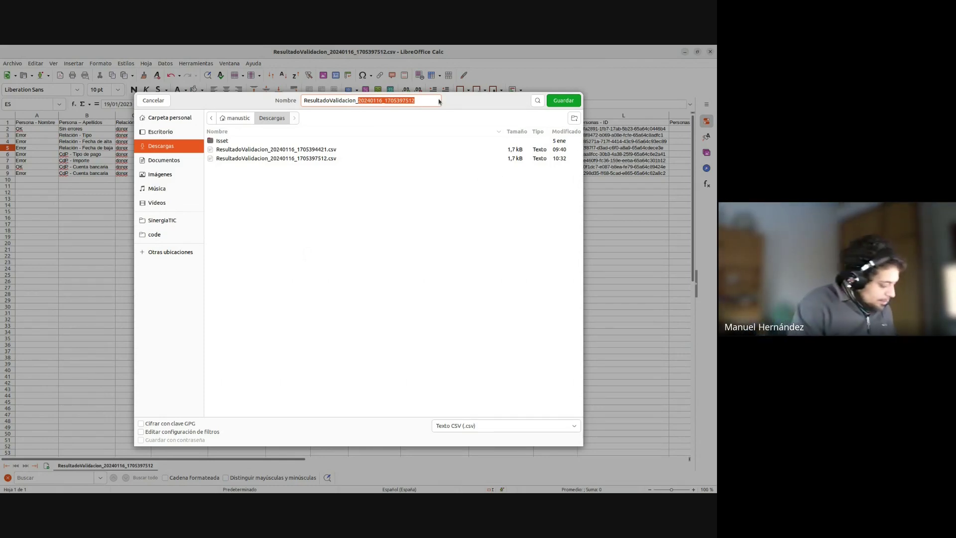
type("Fi")
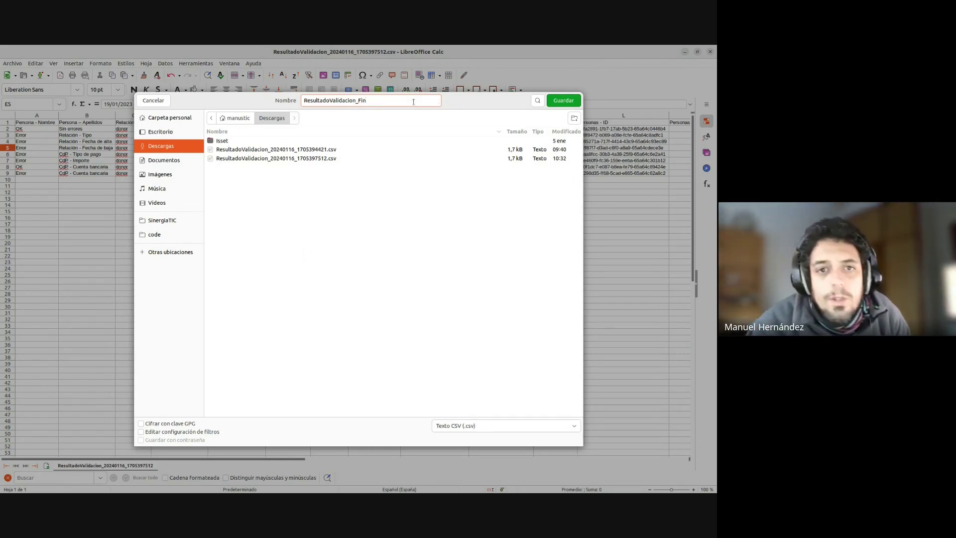
type("n")
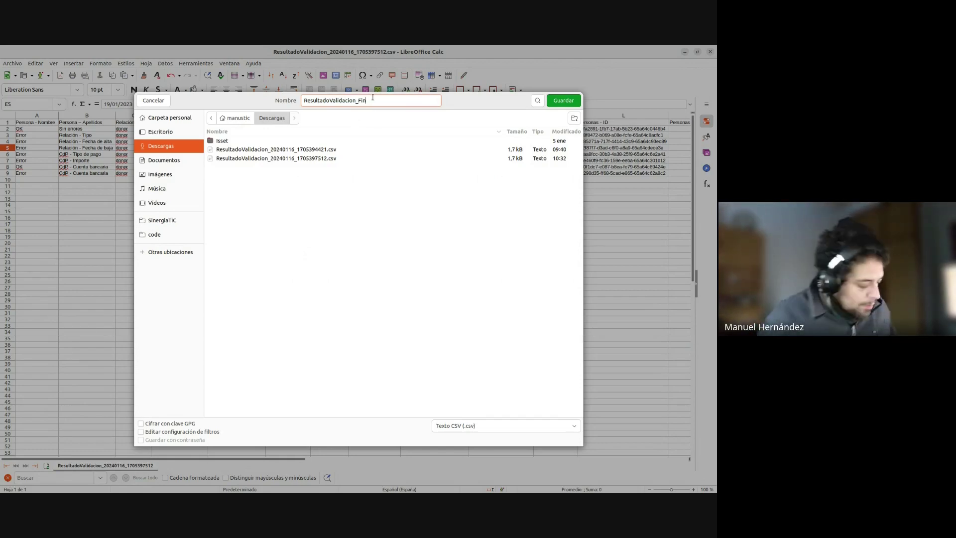
key("BackSpace")
key("BackSpace")
key("BackSpace")
type("Corregido")
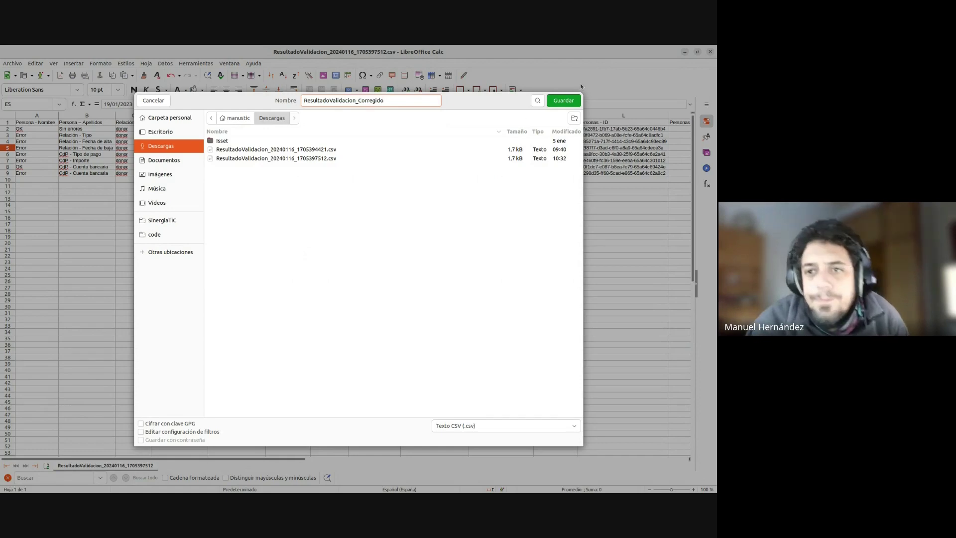
left_click(564, 101)
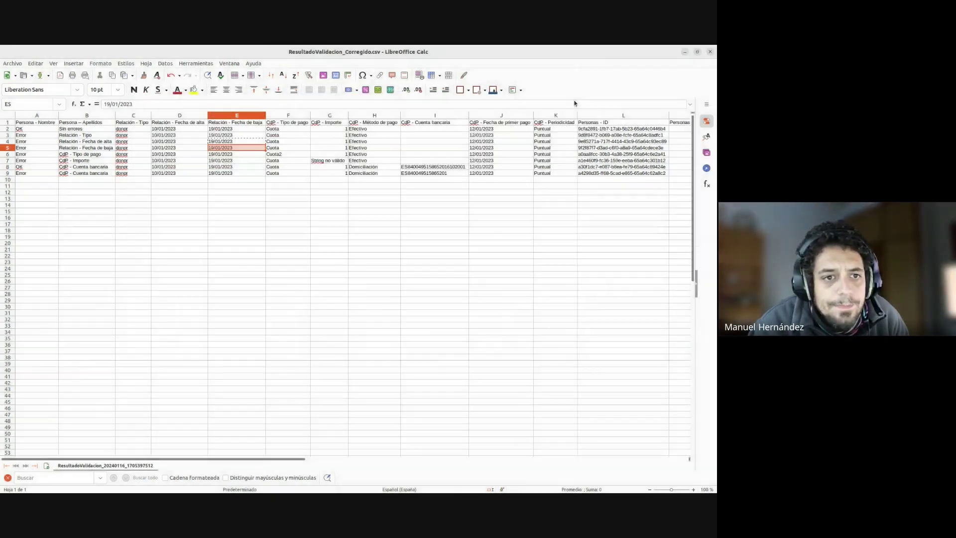
- Switch to SinergiaCRM and set up a Personas import with the 10_Personas mapping and the file ResultadoValidacion_Corregido.csv
left_click(685, 52)
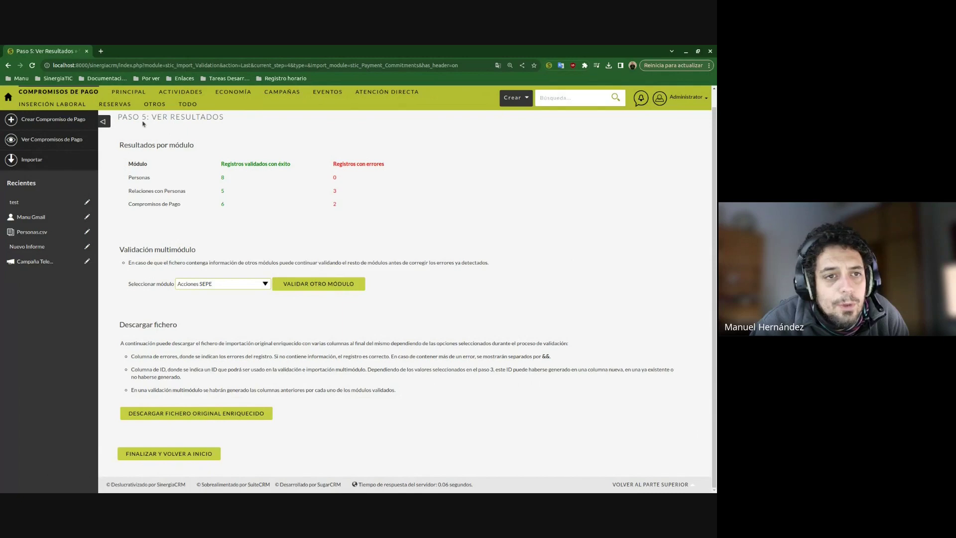
mouse_move(129, 93)
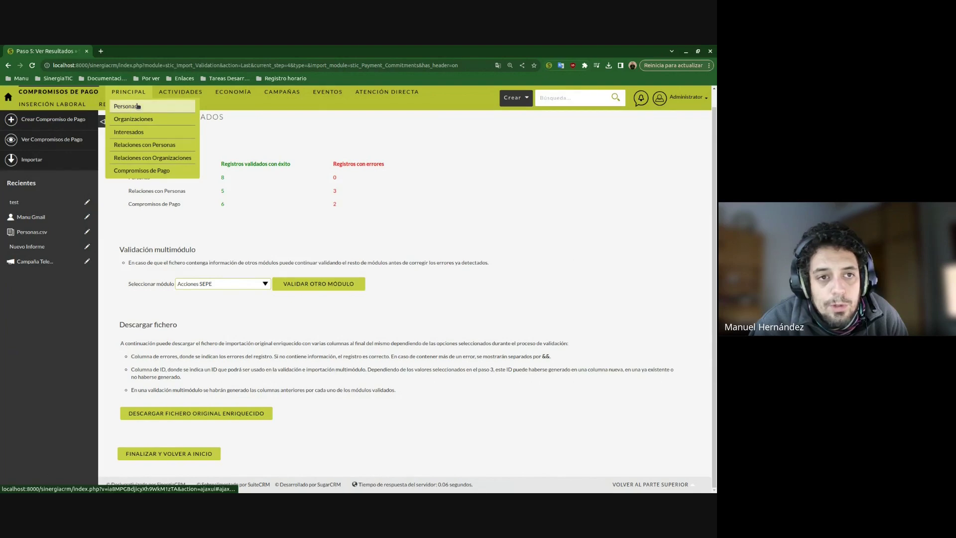
left_click(138, 106)
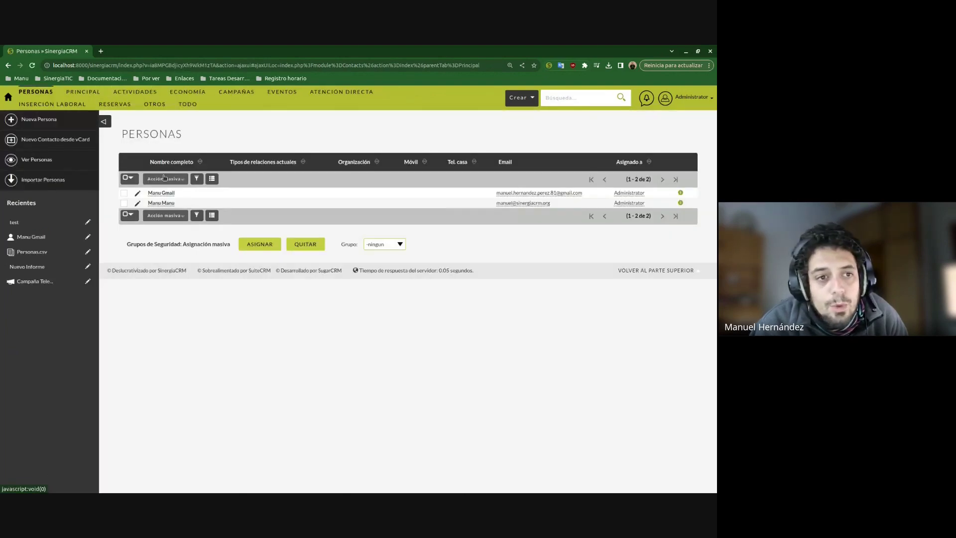
left_click(64, 188)
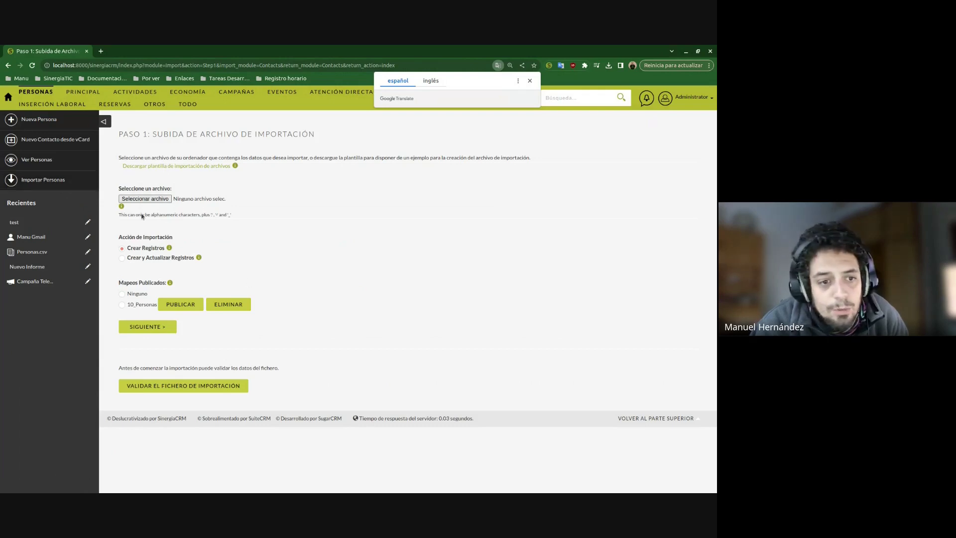
left_click(122, 304)
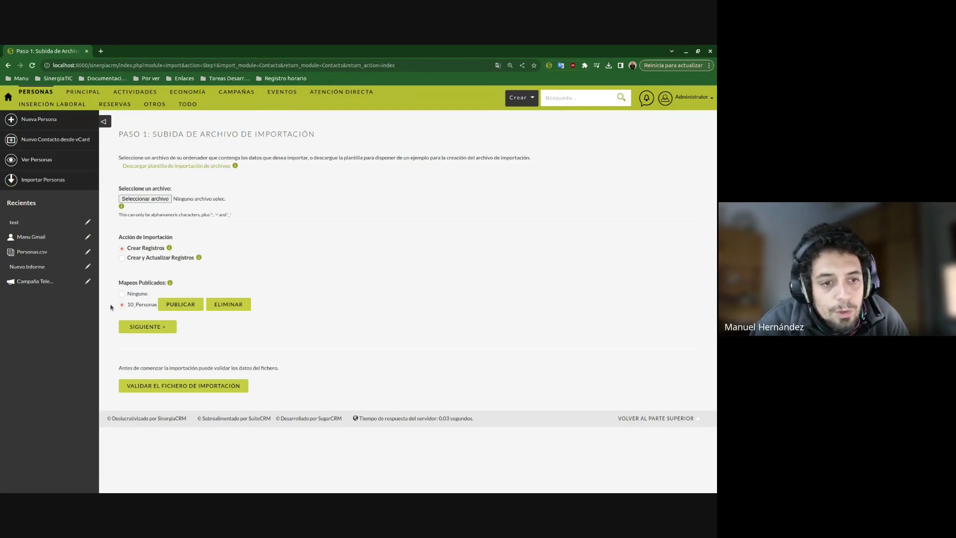
left_click(144, 199)
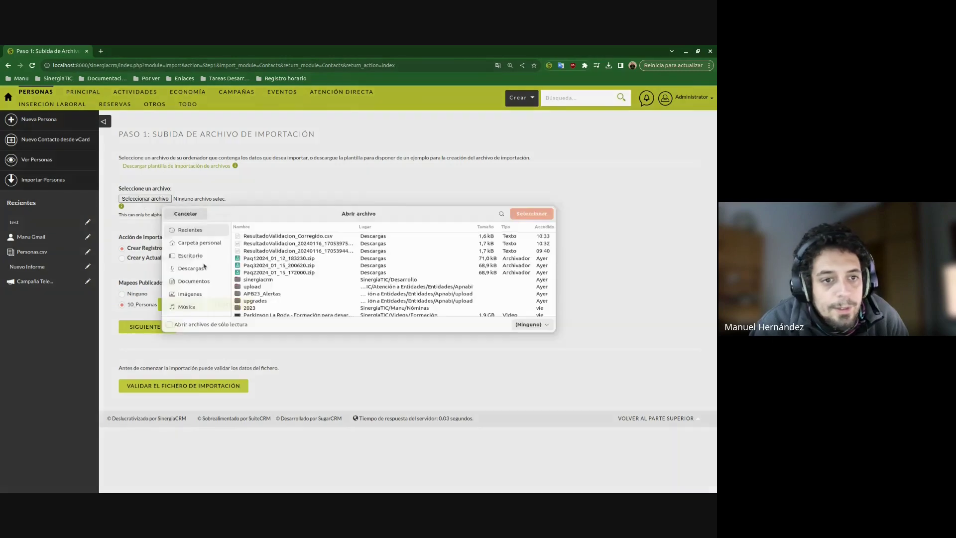
double_click(285, 231)
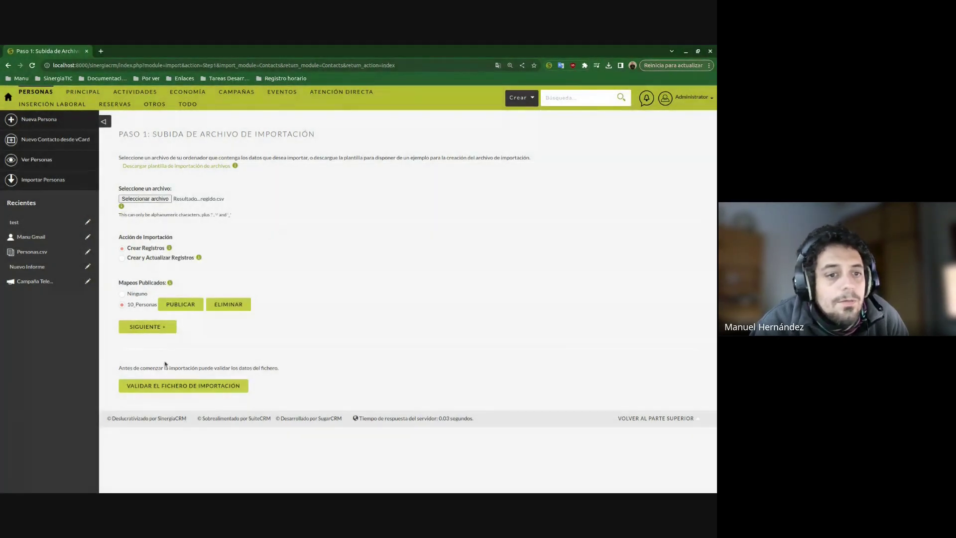
- Run the Personas import with only Nombre and Apellidos mapped and no duplicate-check indexes, and finish it
left_click(158, 326)
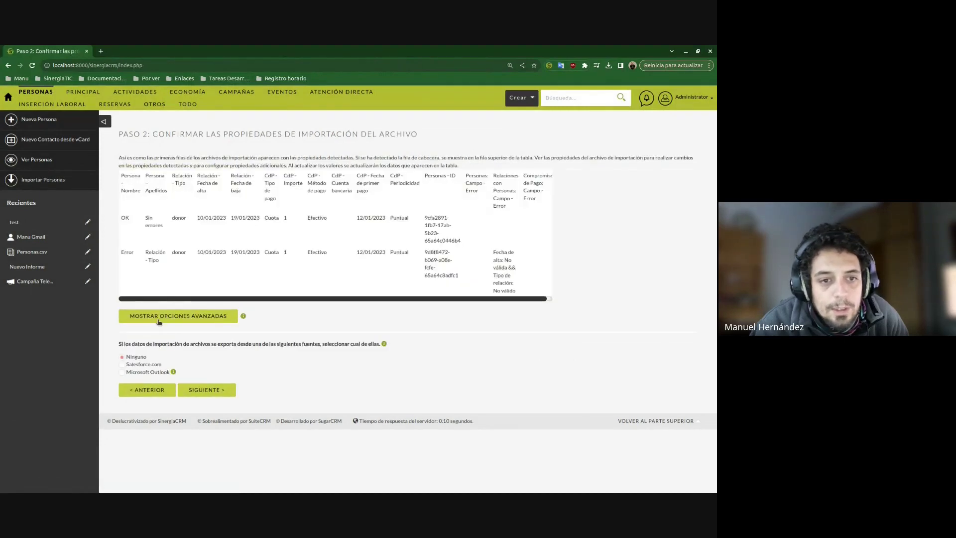
left_click(205, 390)
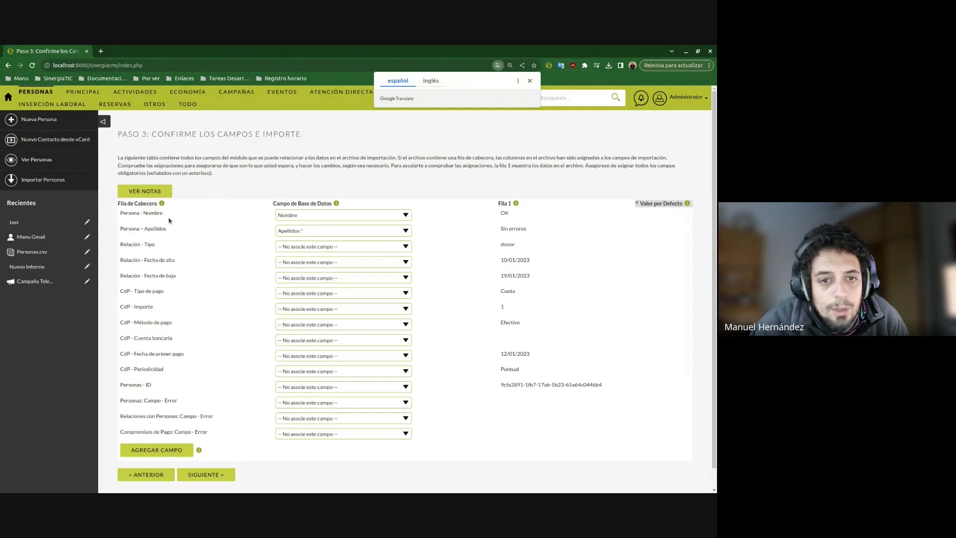
scroll(213, 240, "down", 1)
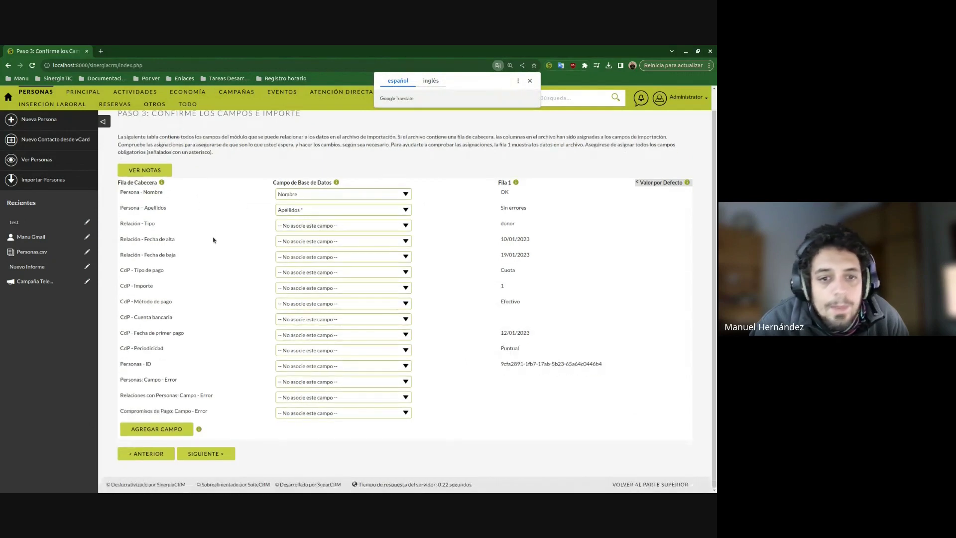
left_click(208, 454)
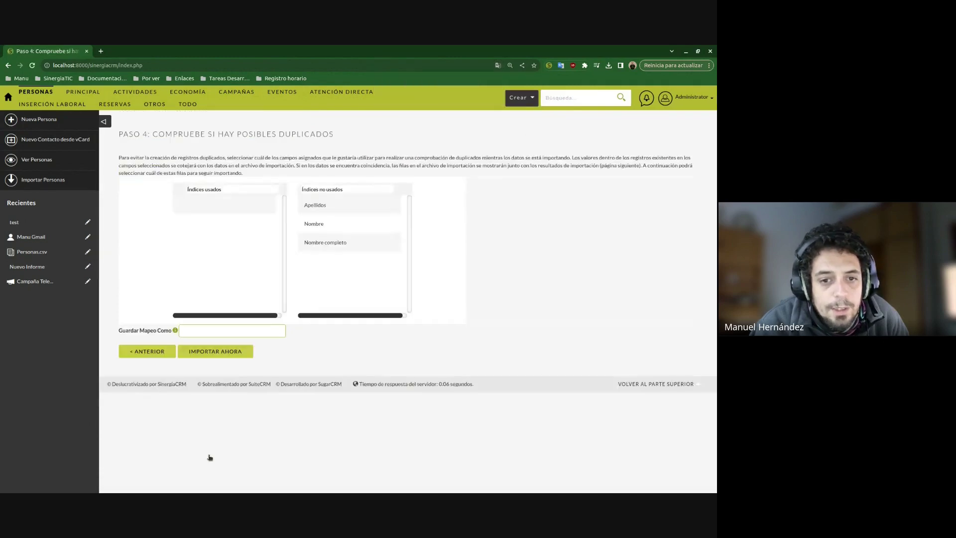
left_click(214, 352)
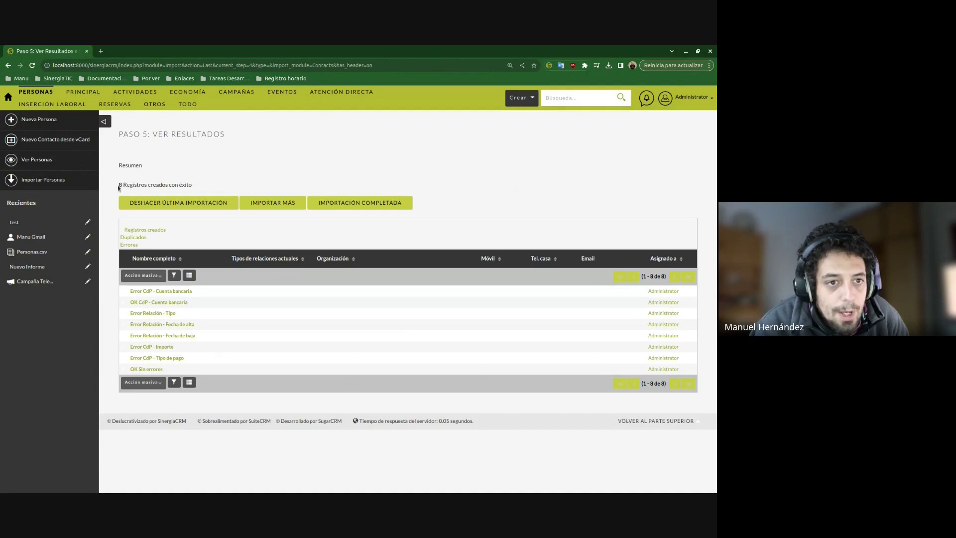
left_click(369, 206)
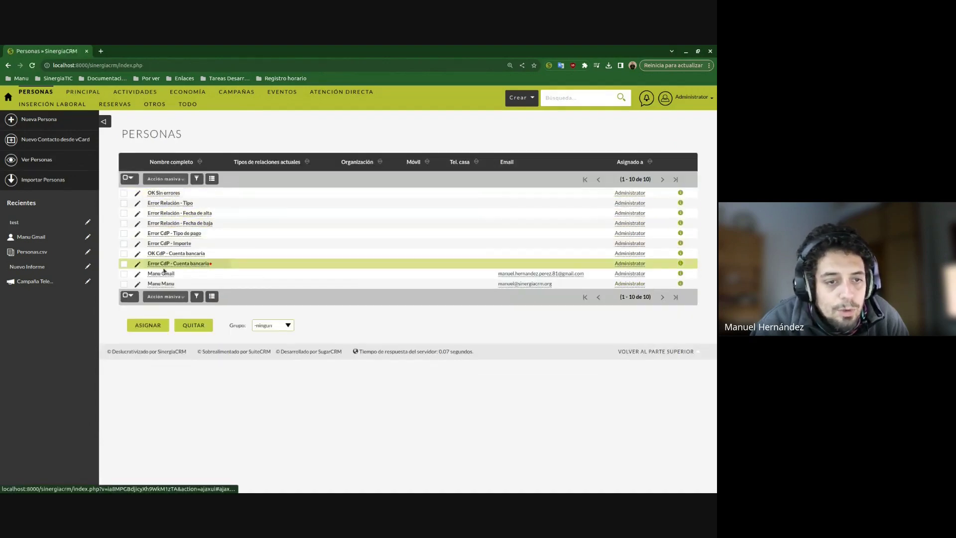
- Delete the eight newly imported records from the Personas list, leaving the two older people unselected
mouse_move(67, 93)
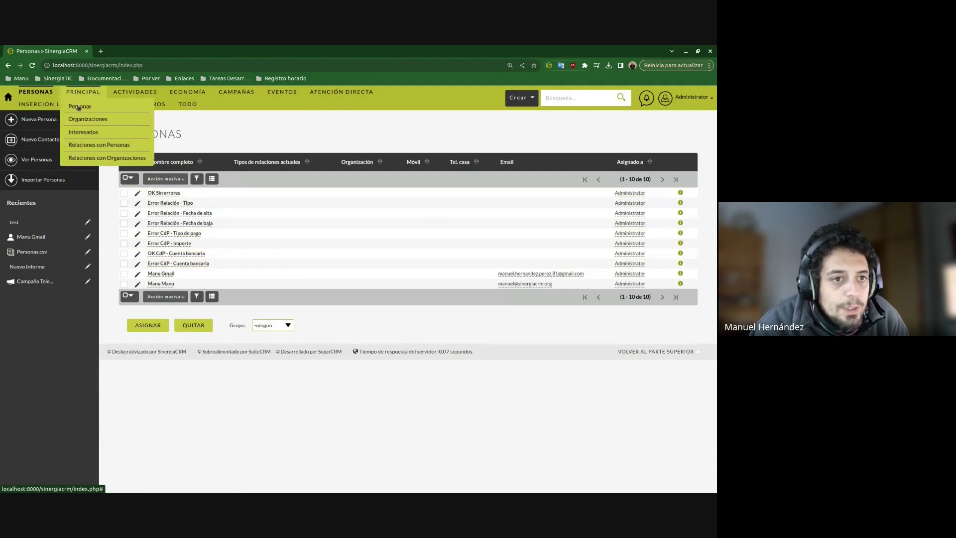
left_click(86, 145)
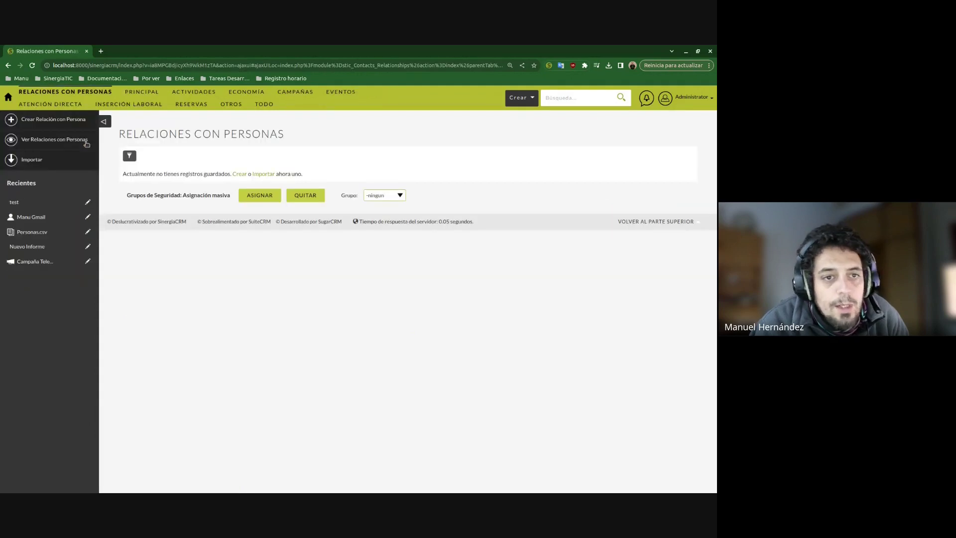
mouse_move(77, 100)
mouse_move(142, 93)
left_click(144, 119)
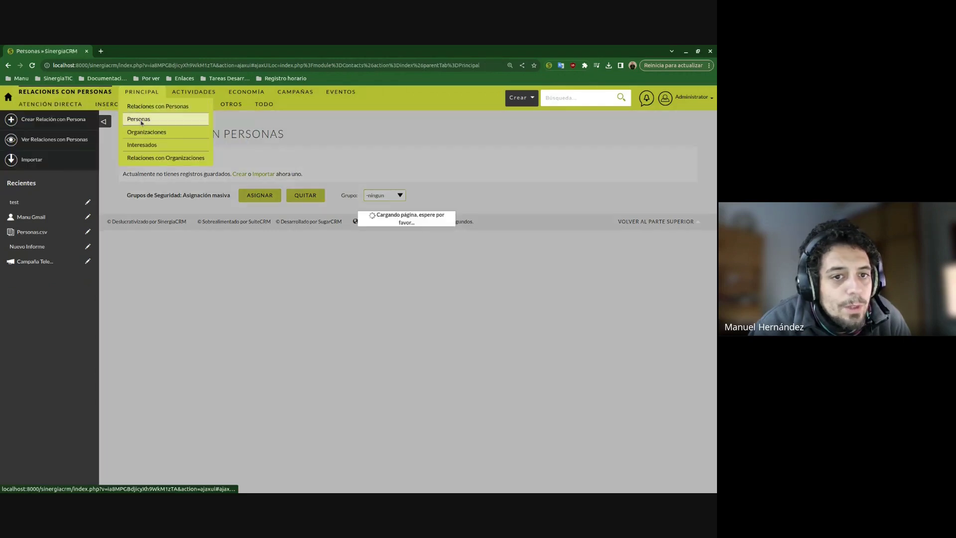
left_click(125, 178)
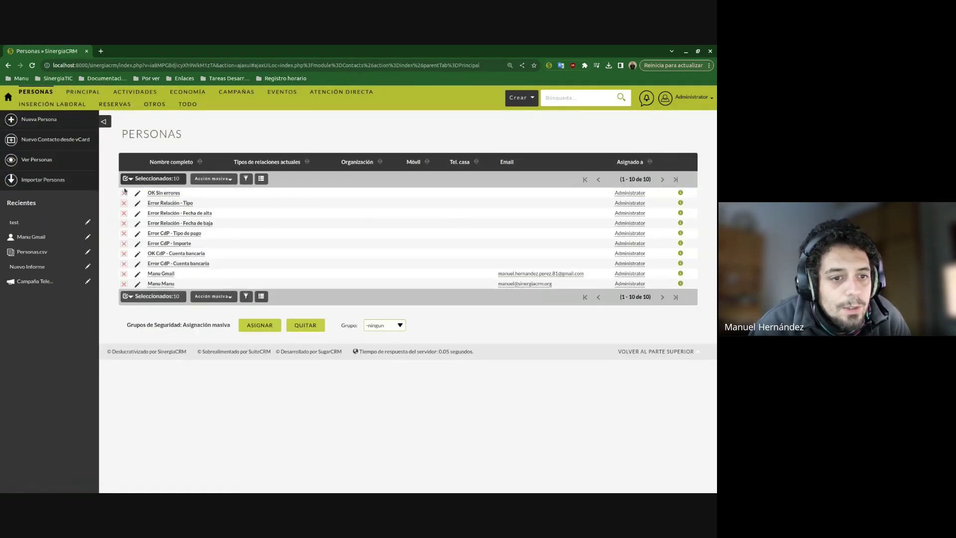
left_click(124, 284)
left_click(124, 274)
left_click(209, 179)
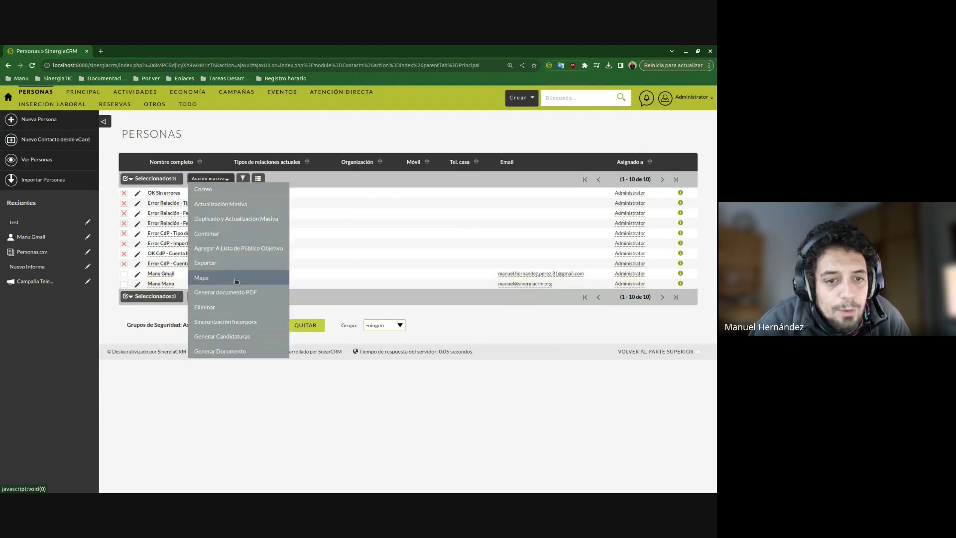
left_click(239, 306)
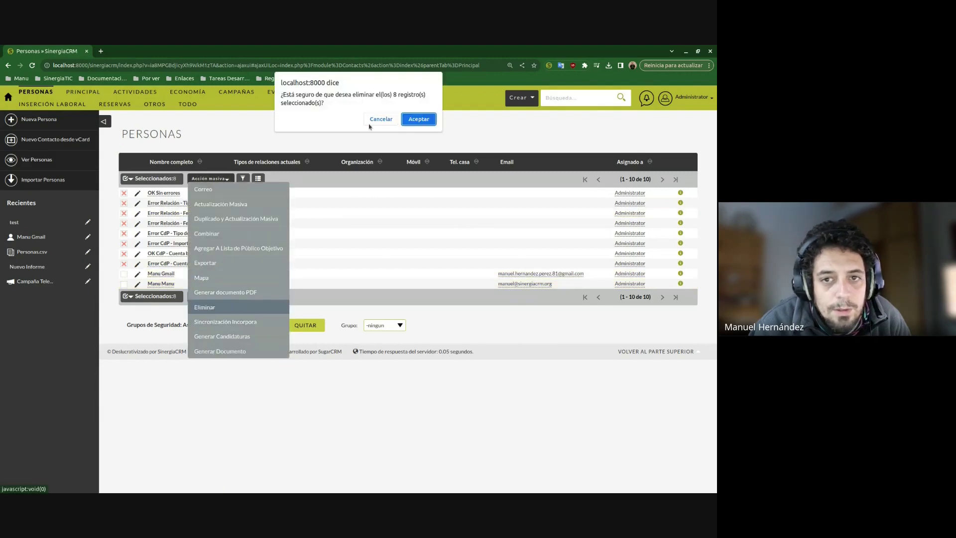
left_click(412, 121)
- Set up a new Personas import with the 10_Personas mapping and ResultadoValidacion_Corregido.csv, accepting the file properties as detected
left_click(48, 182)
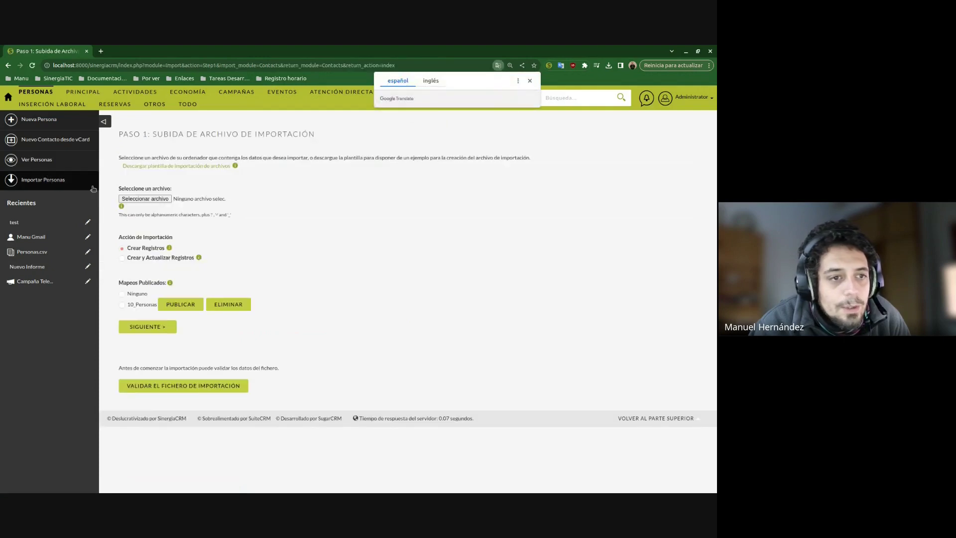
left_click(122, 304)
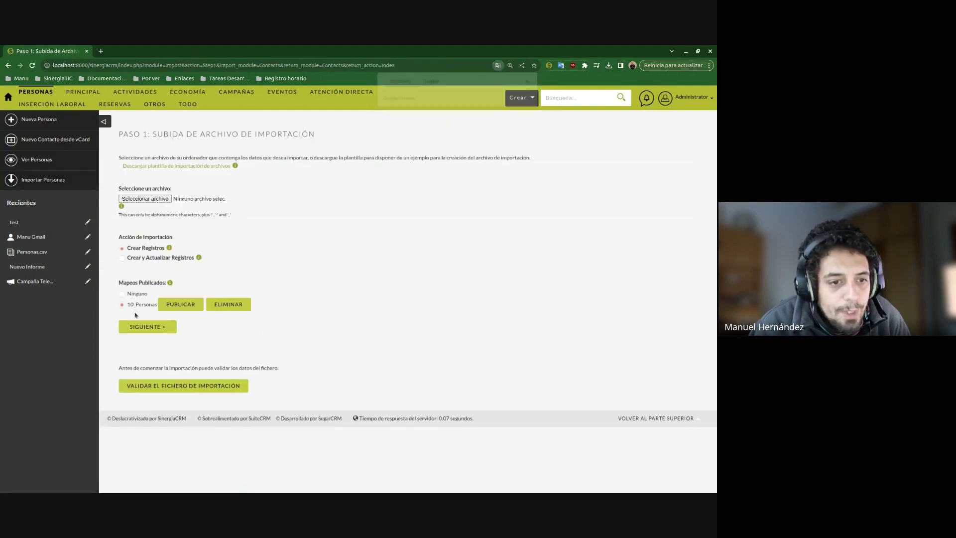
left_click(154, 198)
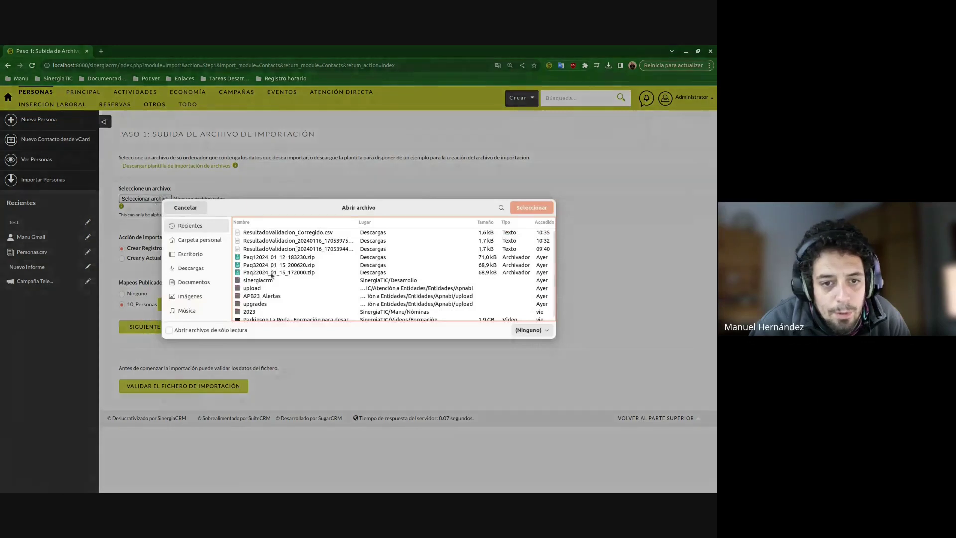
left_click(294, 233)
double_click(294, 233)
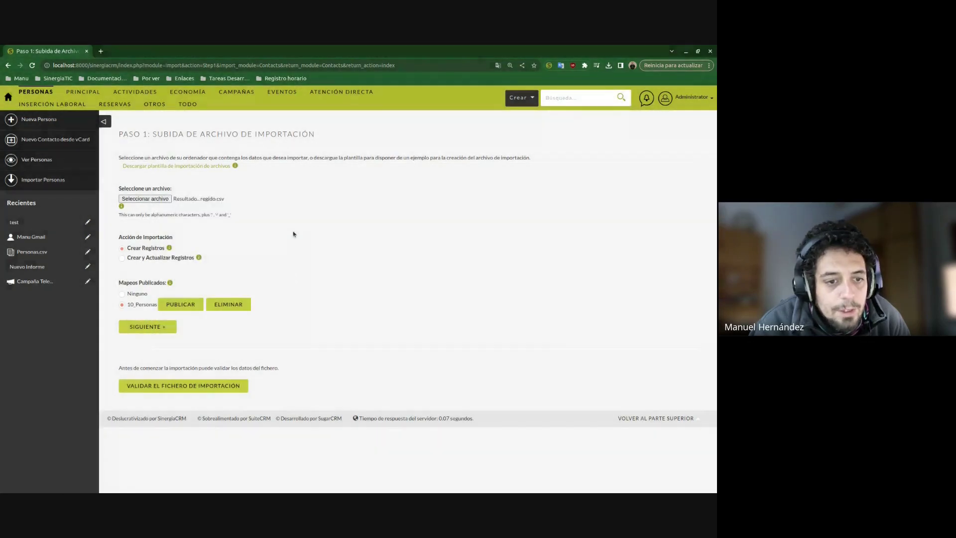
left_click(158, 329)
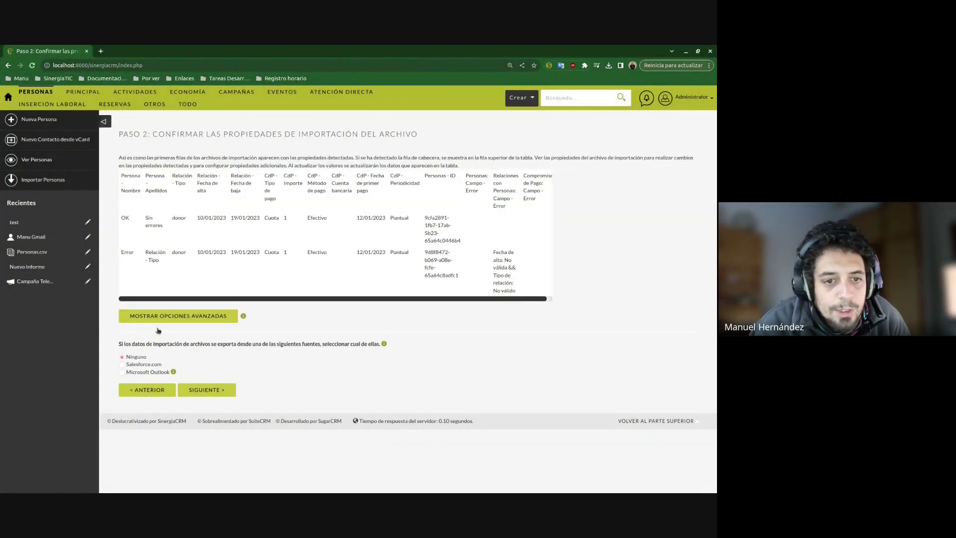
left_click(200, 391)
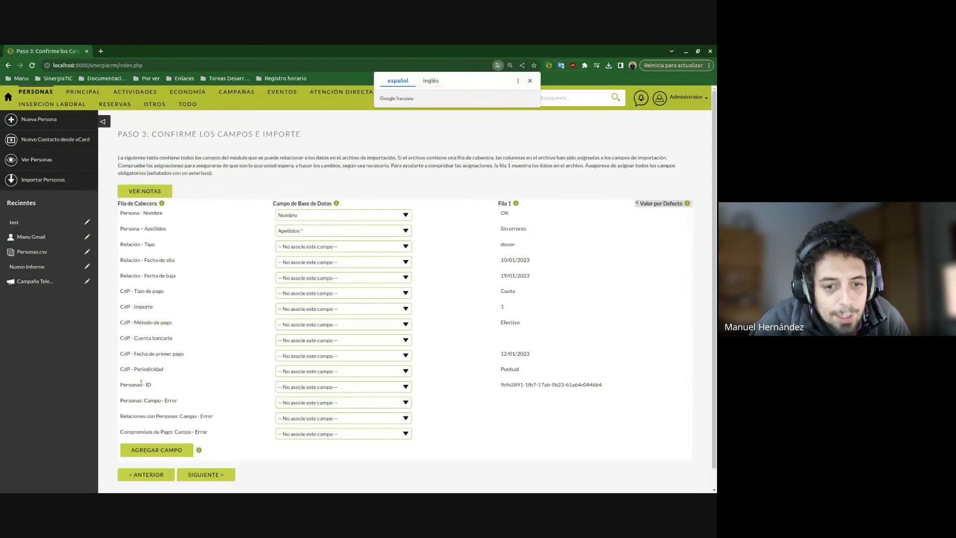
- Map the Personas - ID column to the ID field, then run the Personas import without duplicate-check indexes and finish it
left_click(296, 387)
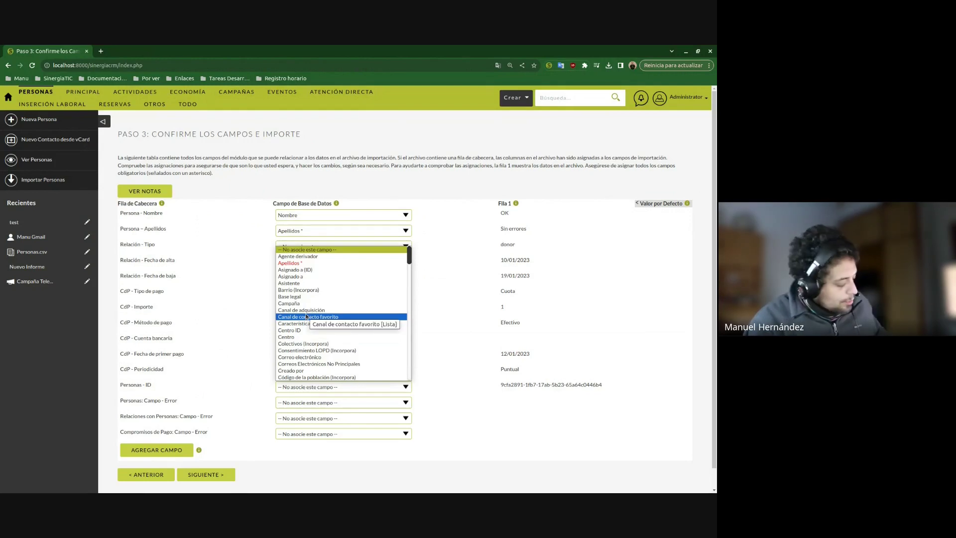
type("idd")
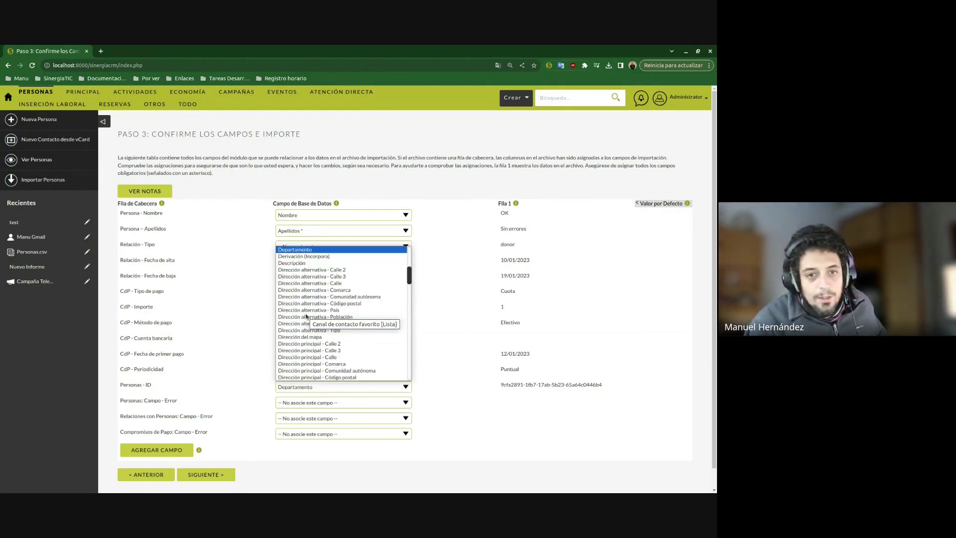
scroll(306, 318, "down", 5)
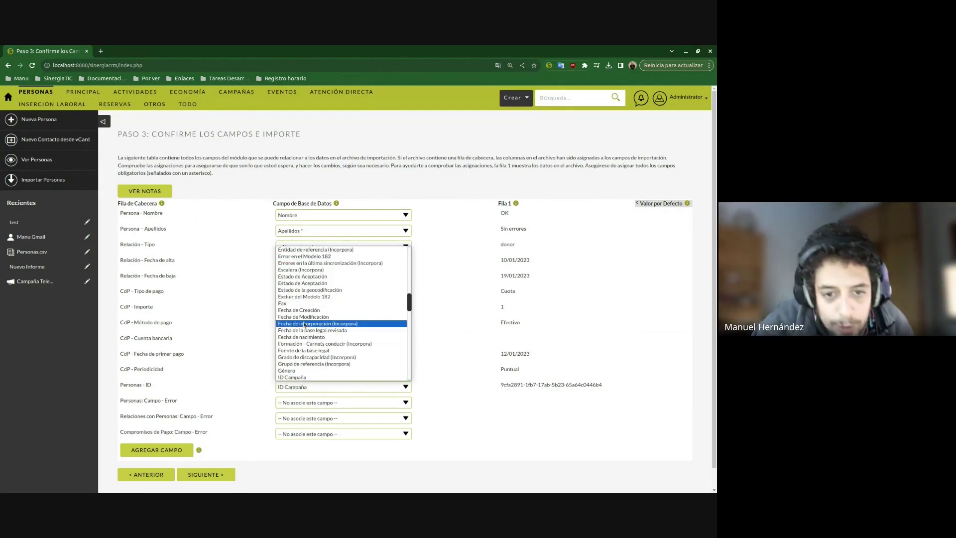
scroll(304, 333, "down", 2)
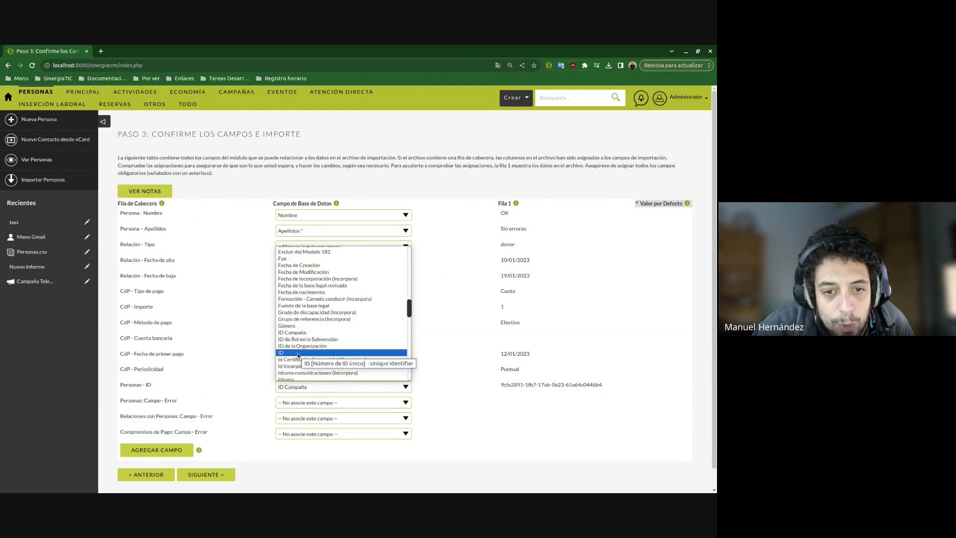
left_click(298, 353)
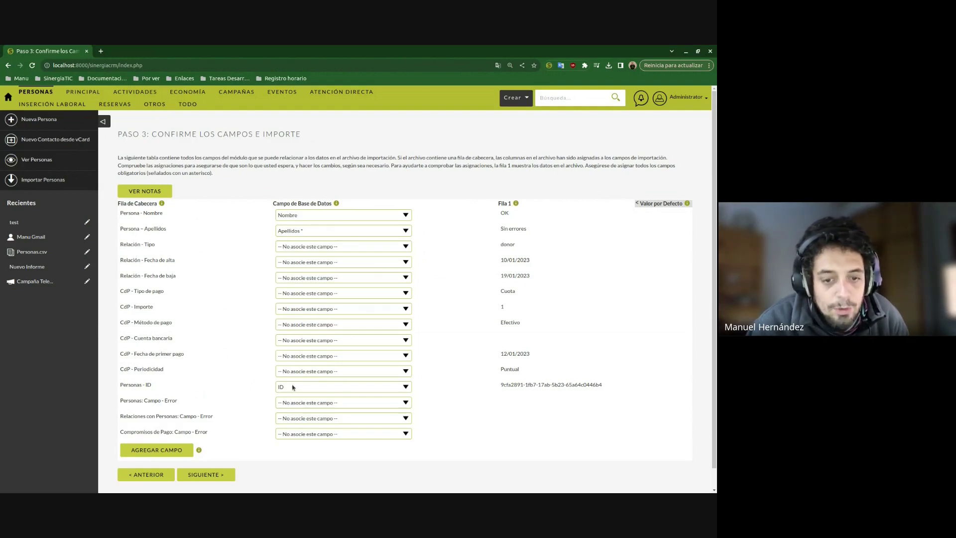
left_click(220, 476)
left_click(209, 351)
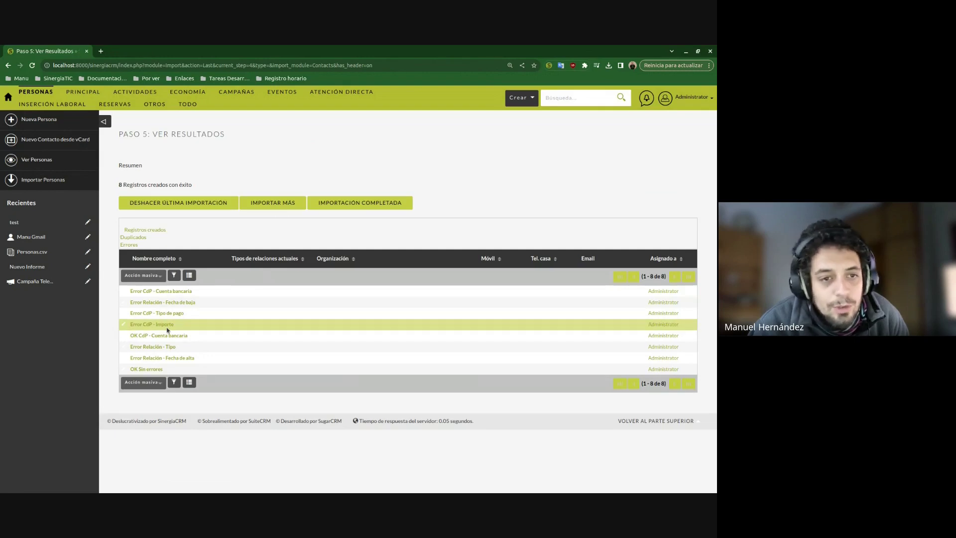
left_click(327, 205)
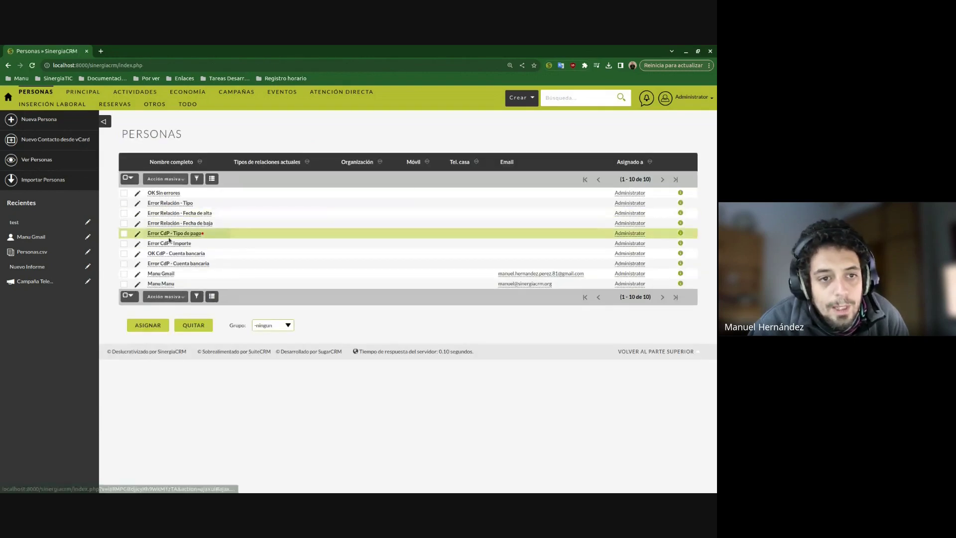
- Set up a Relaciones con Personas import with the 10_RelacionesConPersona mapping and ResultadoValidacion_Corregido.csv, accepting the detected file properties
mouse_move(83, 94)
left_click(94, 144)
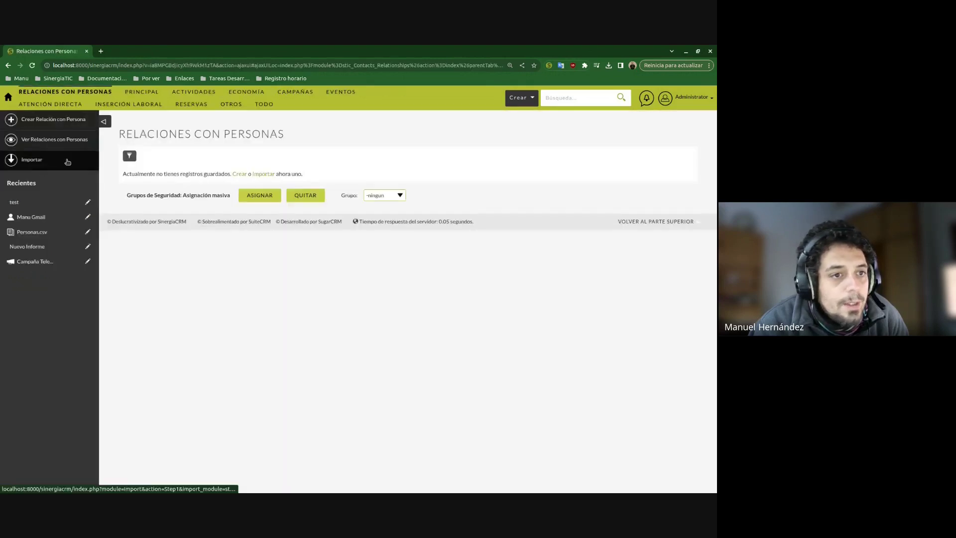
left_click(67, 161)
left_click(122, 306)
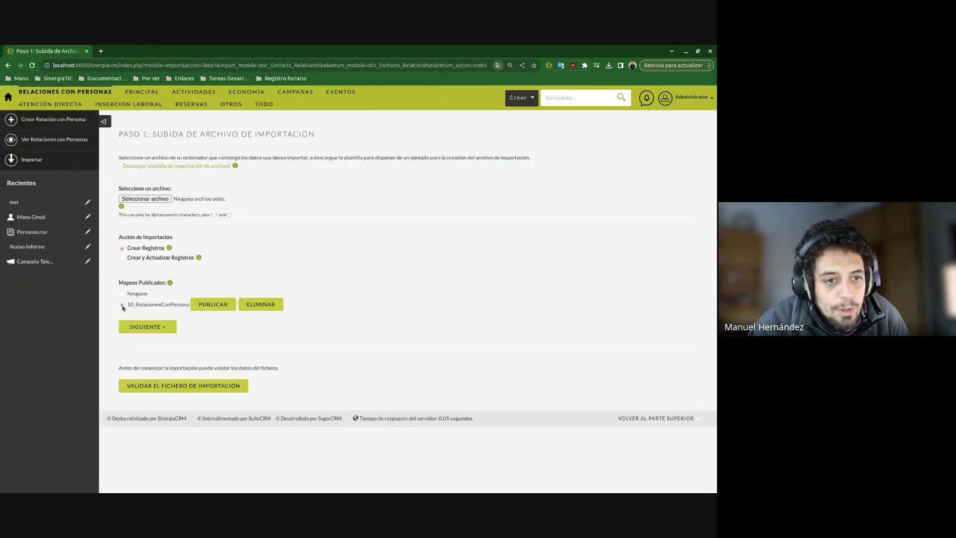
left_click(145, 199)
double_click(285, 233)
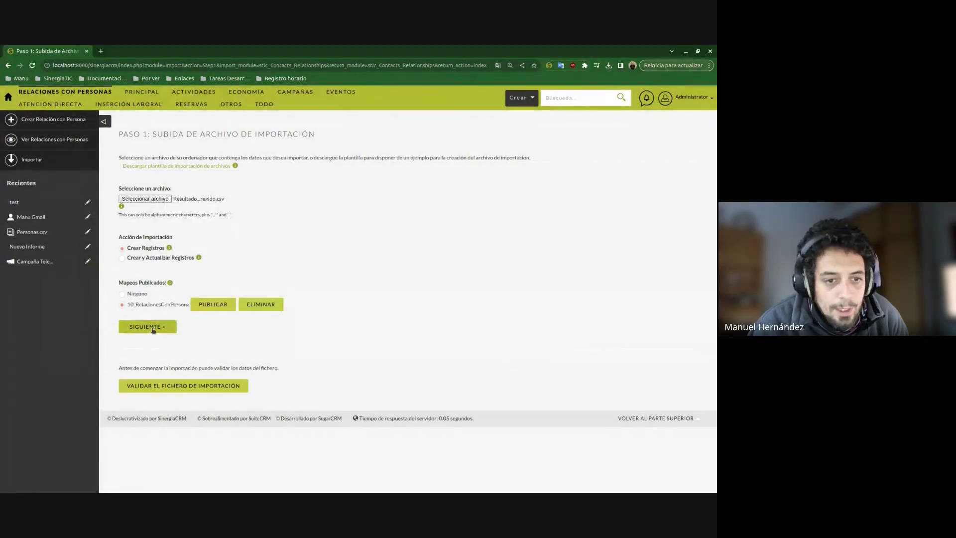
left_click(149, 327)
left_click(199, 392)
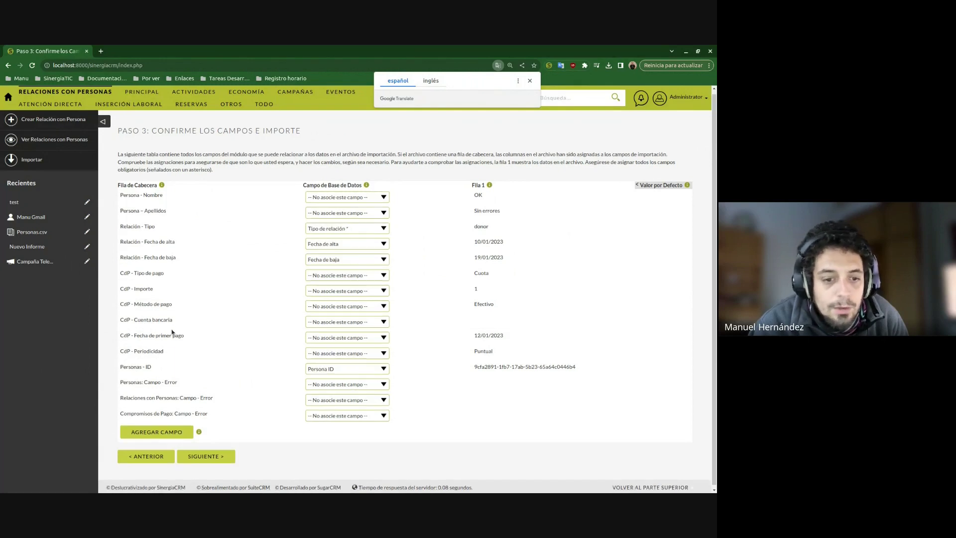
- Run the Relaciones con Personas import with the loaded field mapping and no duplicate-check indexes, and finish it
left_click(197, 454)
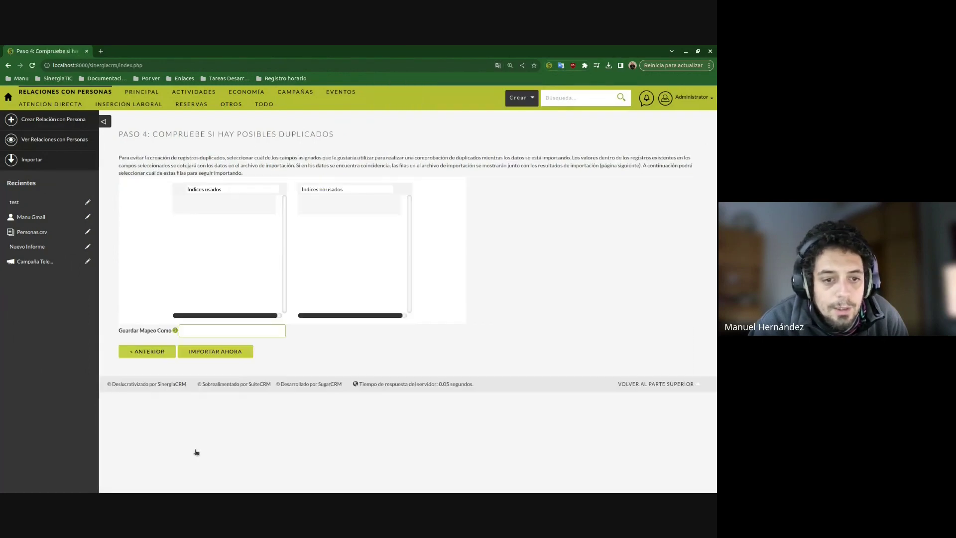
left_click(195, 351)
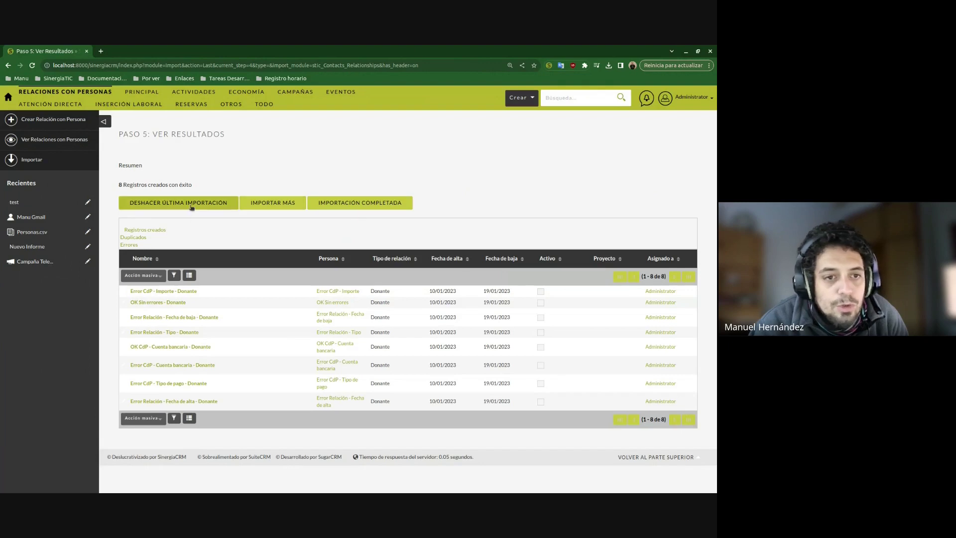
left_click(384, 203)
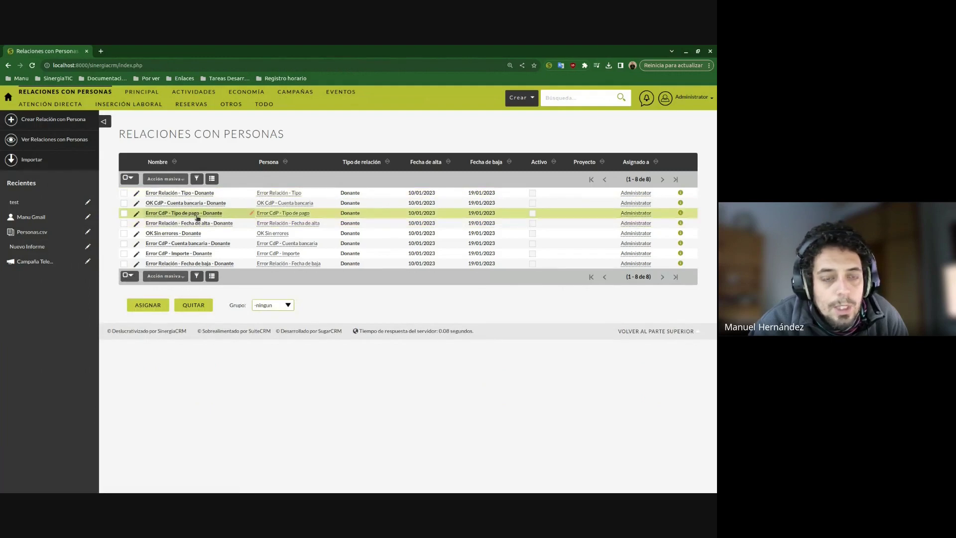
- Open the first imported relationship record and page through the following ones to check their linked person, type and dates
left_click(195, 193)
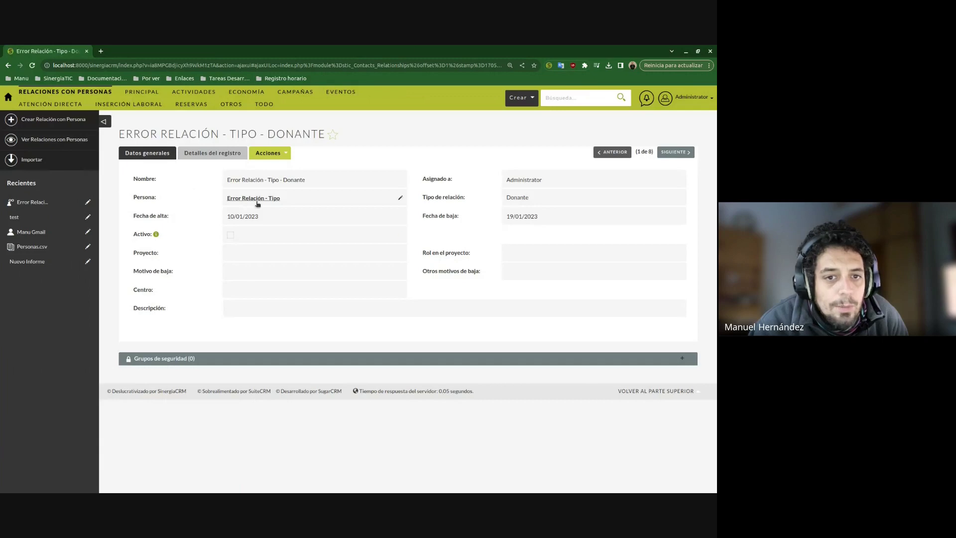
left_click(677, 152)
left_click(676, 152)
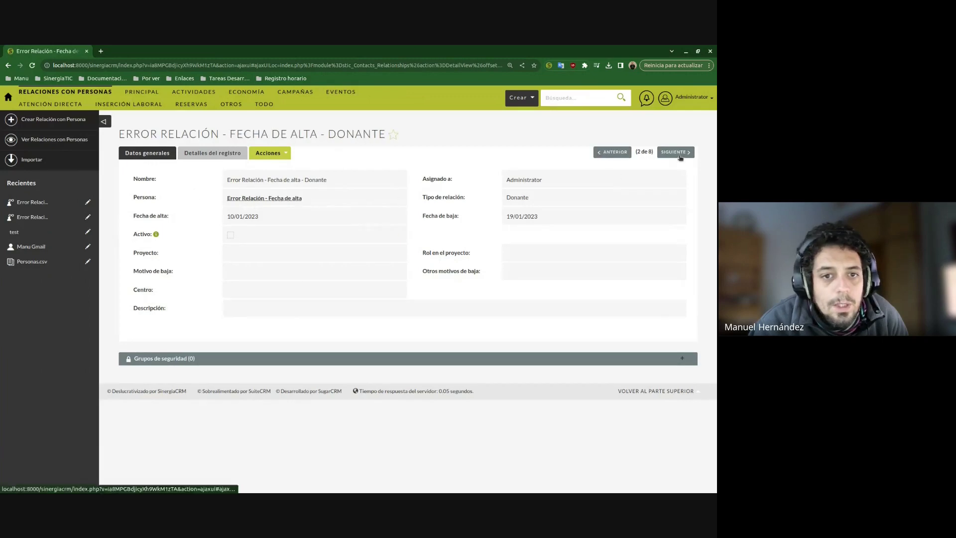